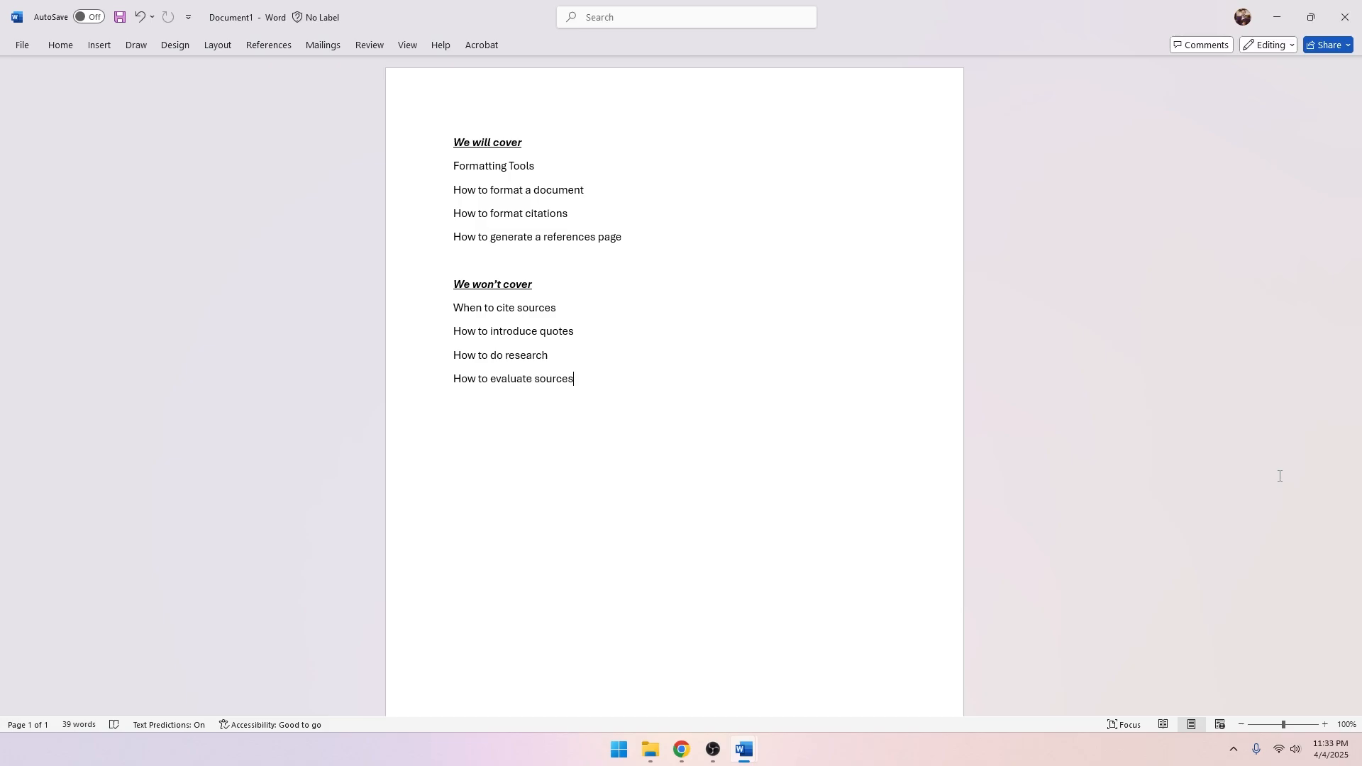
# Switch from Word to the Online Writing Lab course in Chrome.
pyautogui.click(679, 754)
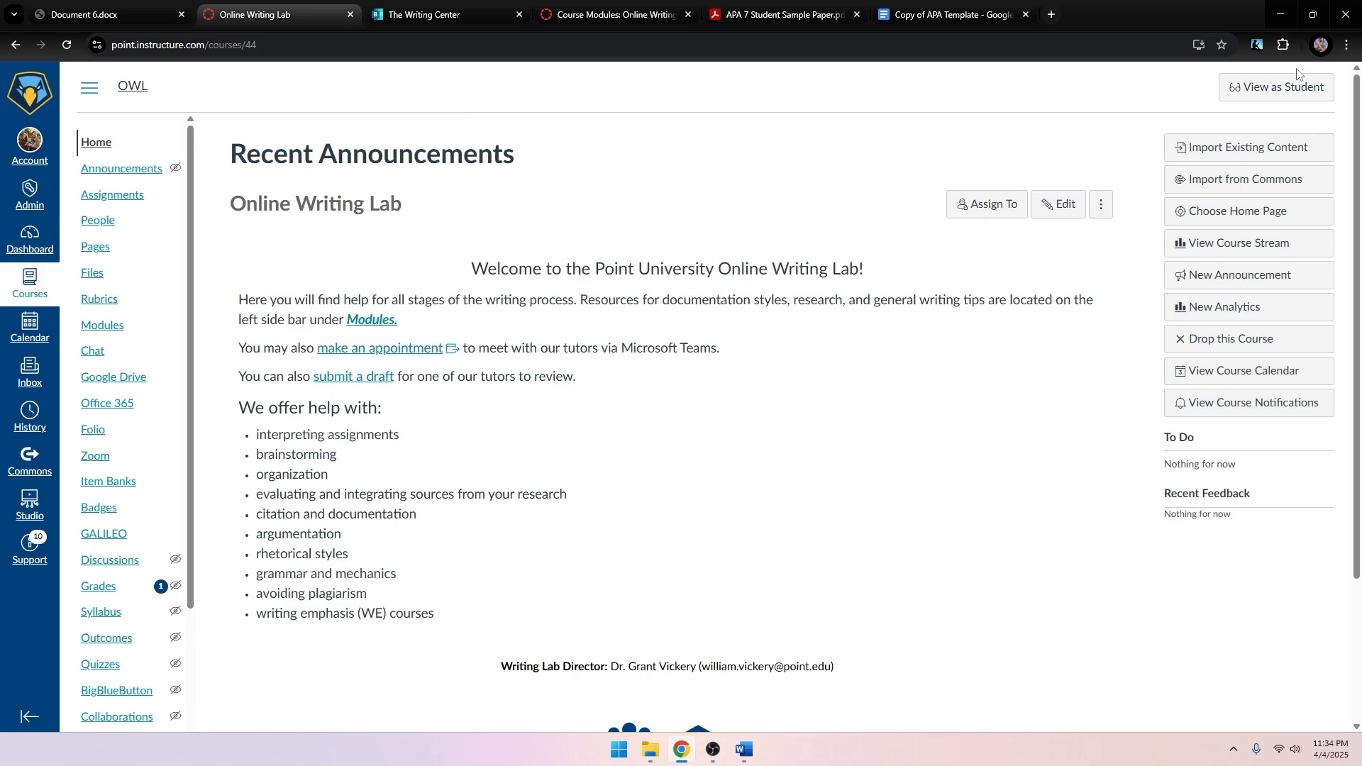
# Preview the course as a student, check the appointment page, then open Modules.
pyautogui.click(1280, 88)
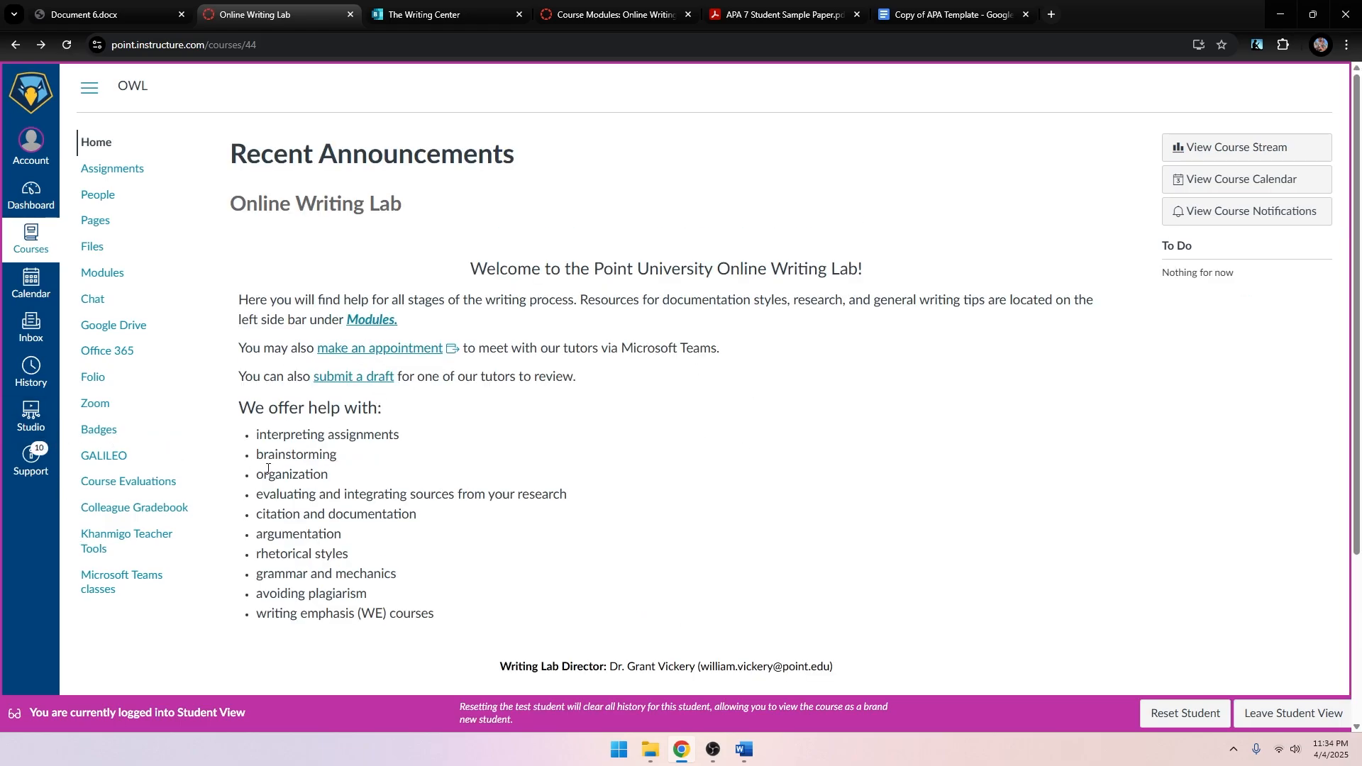
pyautogui.click(407, 355)
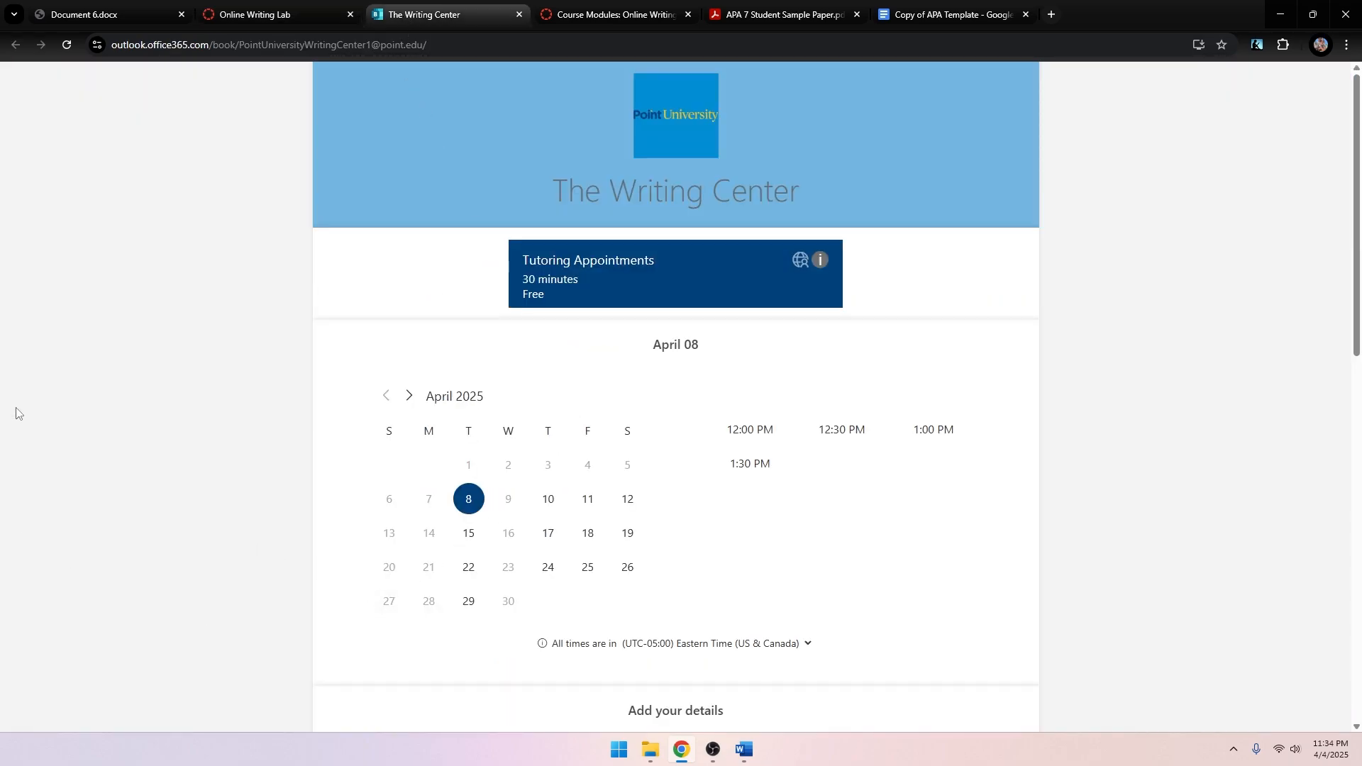
pyautogui.click(257, 15)
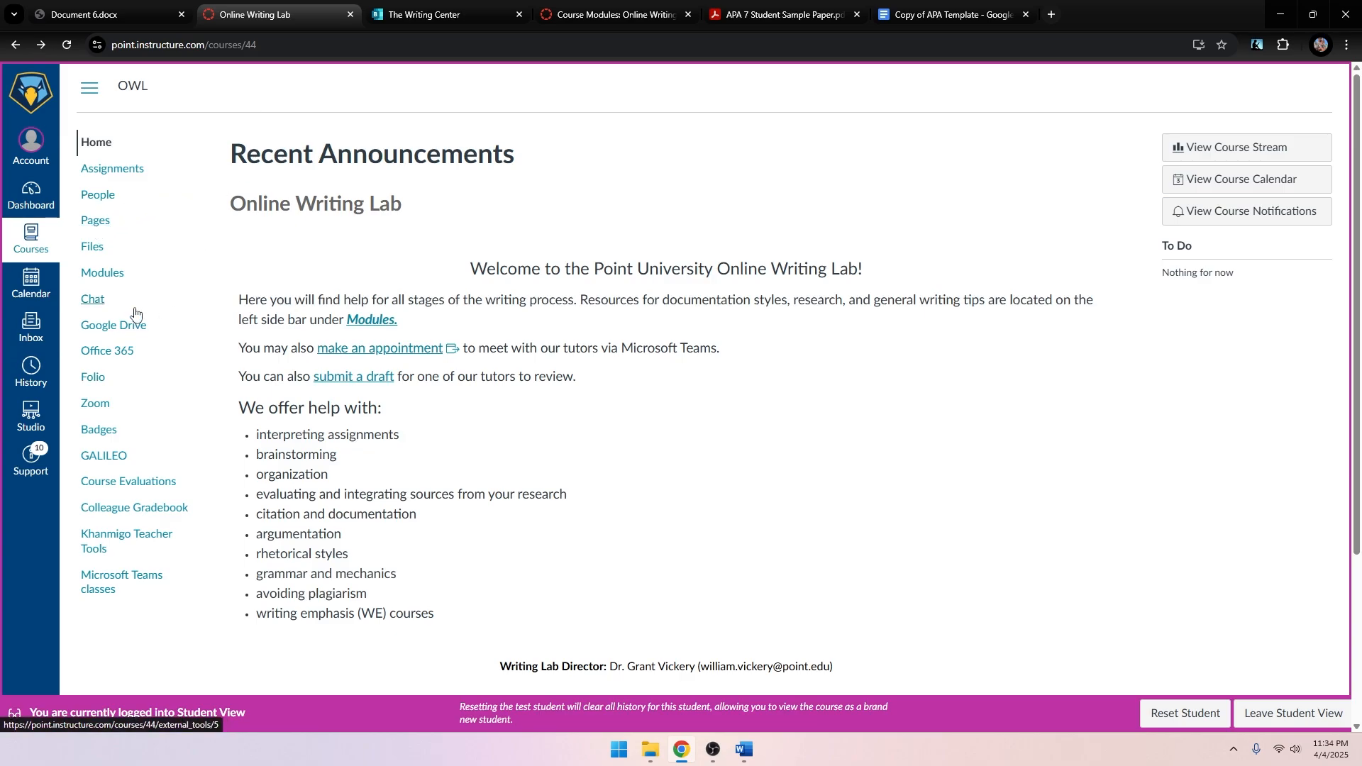
pyautogui.click(113, 278)
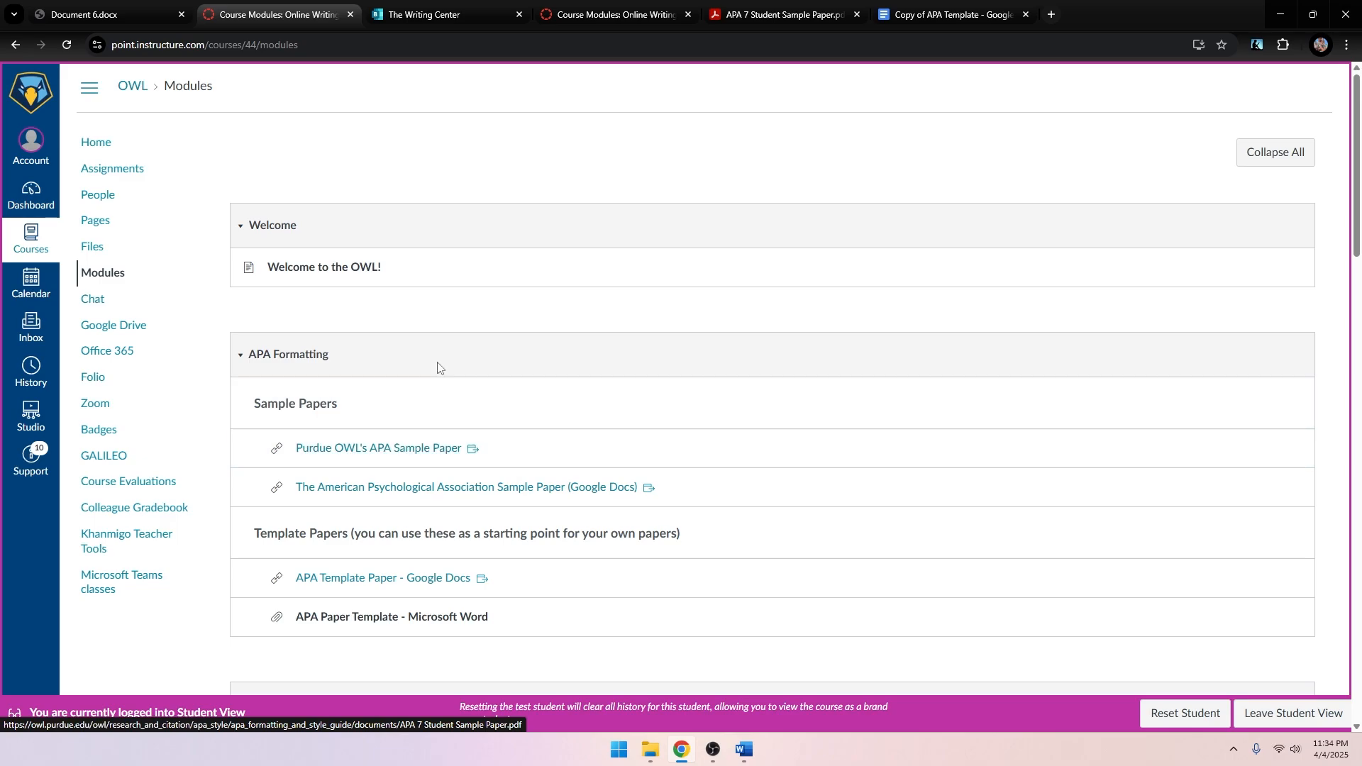
# Review the Purdue OWL APA 7 sample paper's title page and comments, then return to Canvas.
pyautogui.click(409, 453)
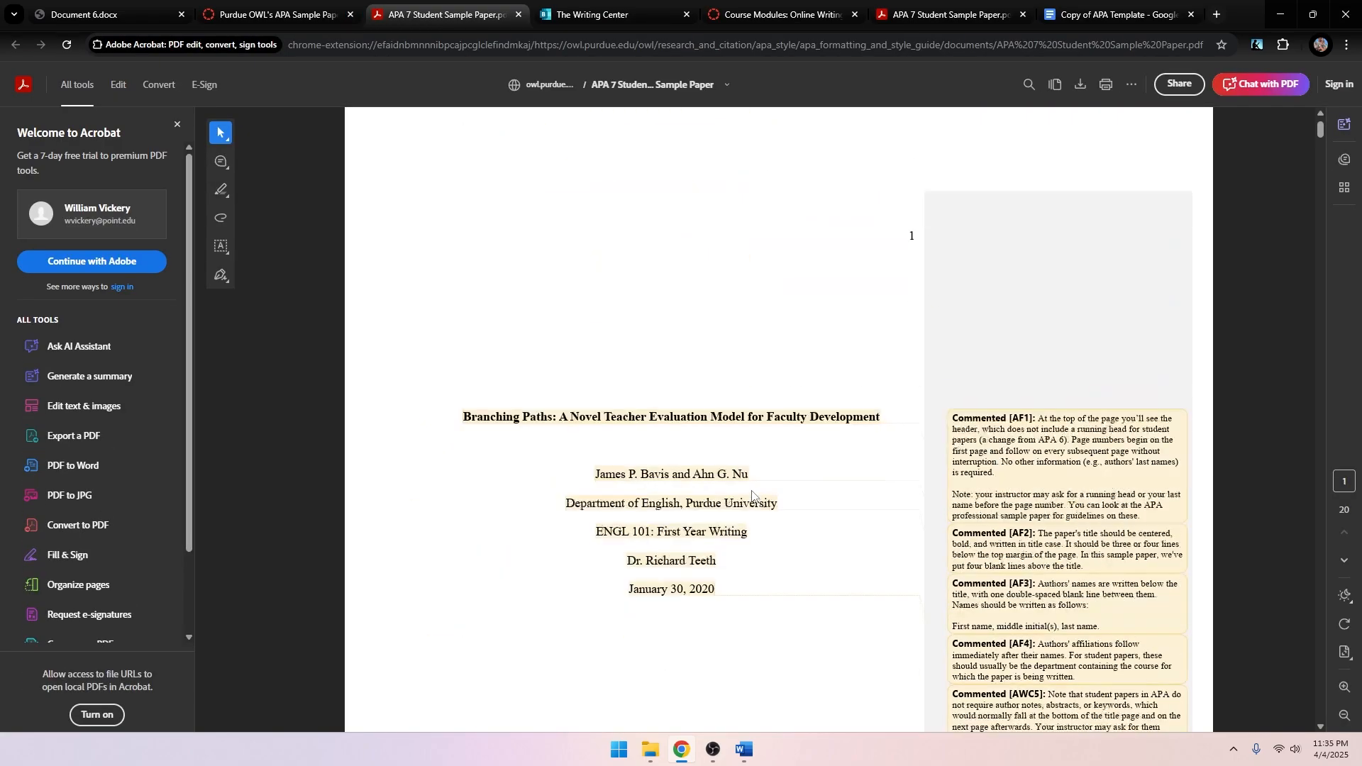
pyautogui.scroll(-3, 752, 496)
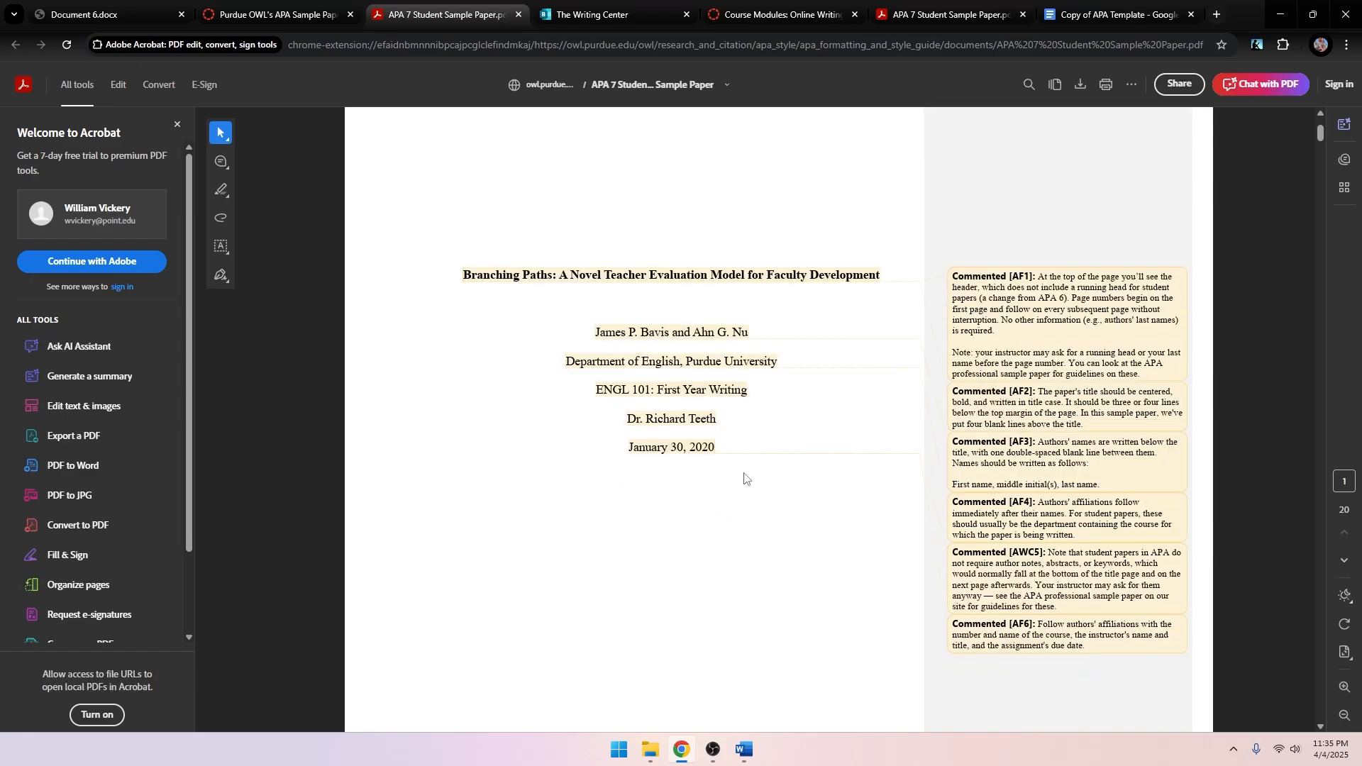
pyautogui.scroll(3, 764, 469)
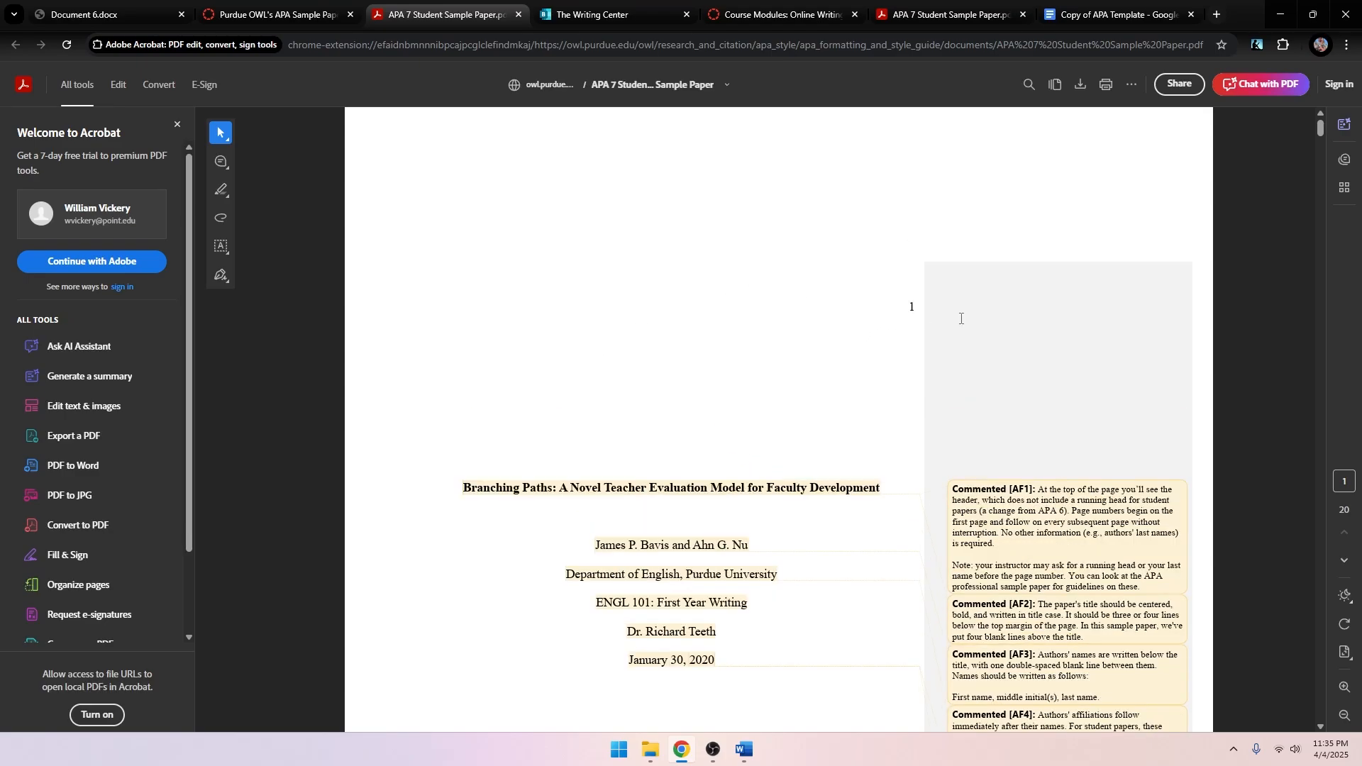
pyautogui.scroll(-1, 1143, 411)
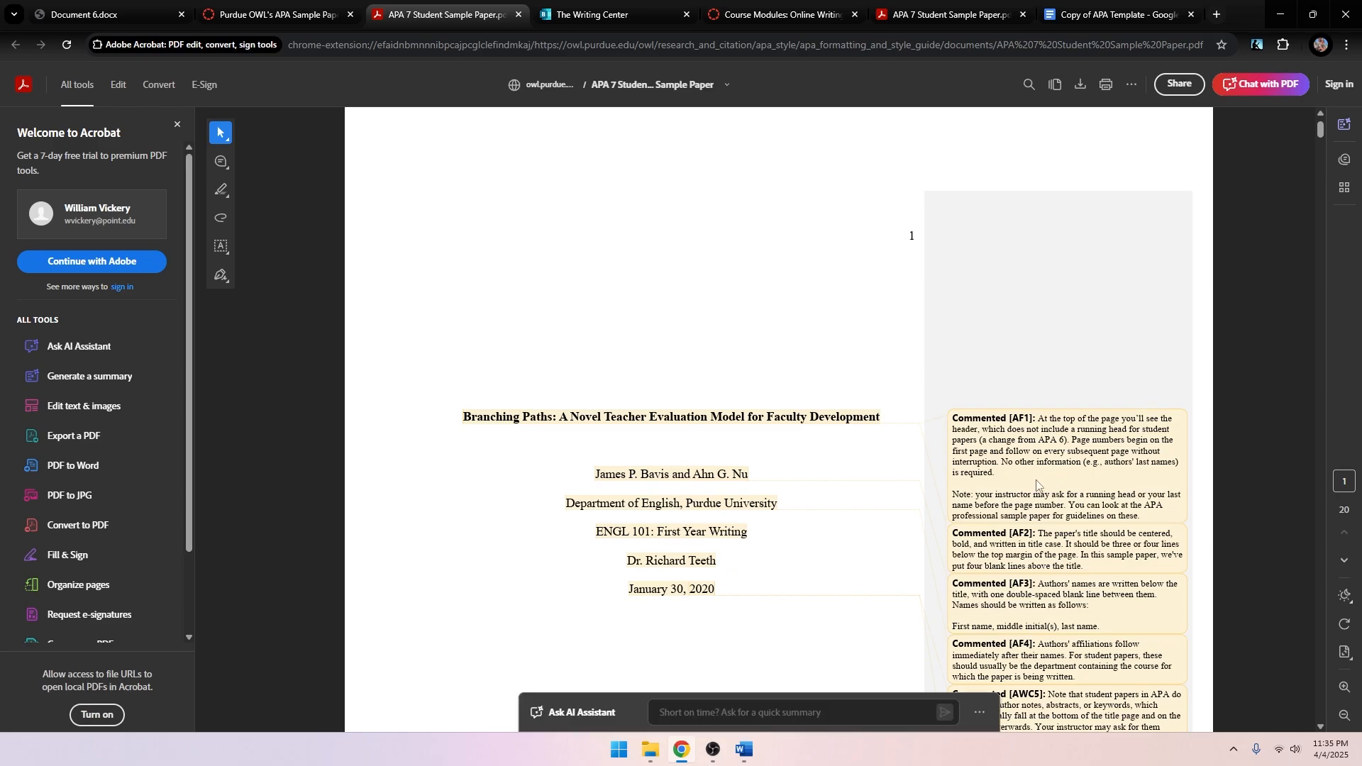
pyautogui.scroll(-1, 909, 234)
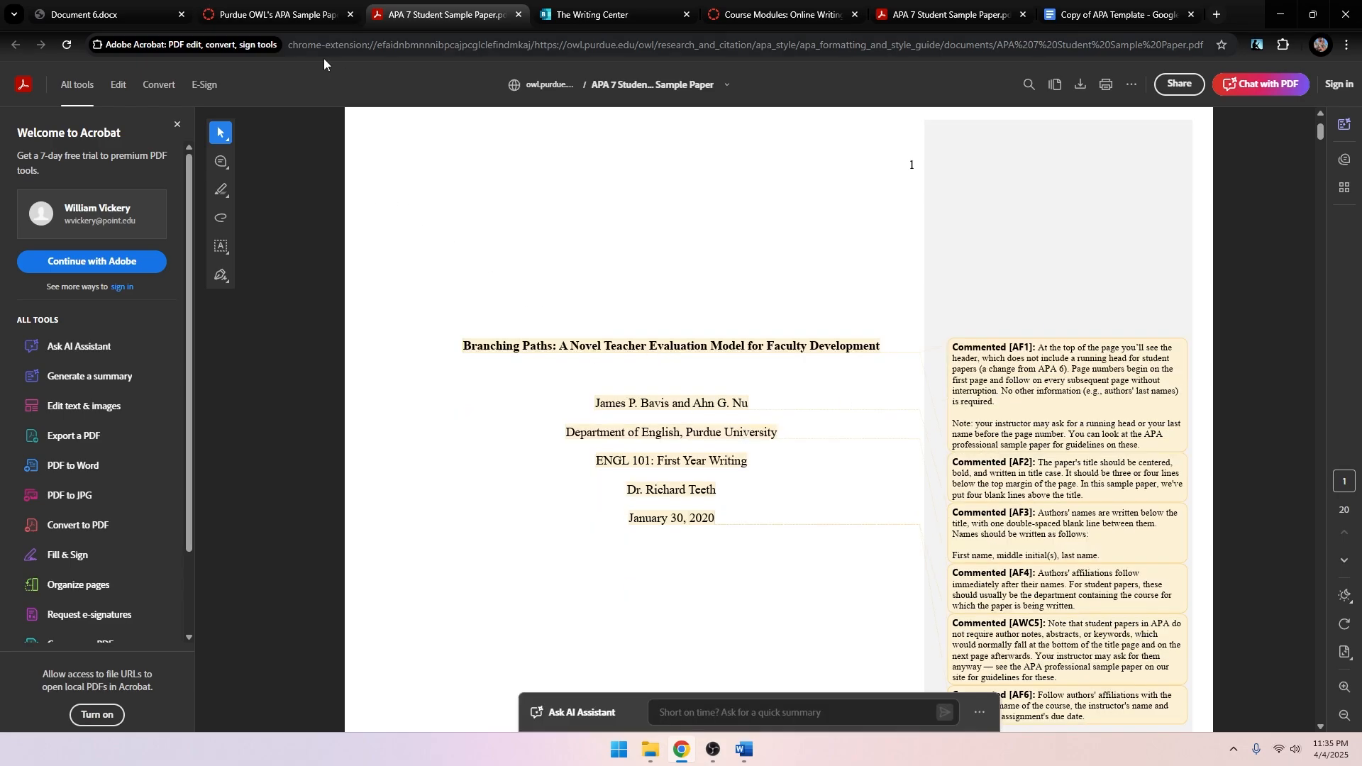
pyautogui.scroll(-3, 647, 539)
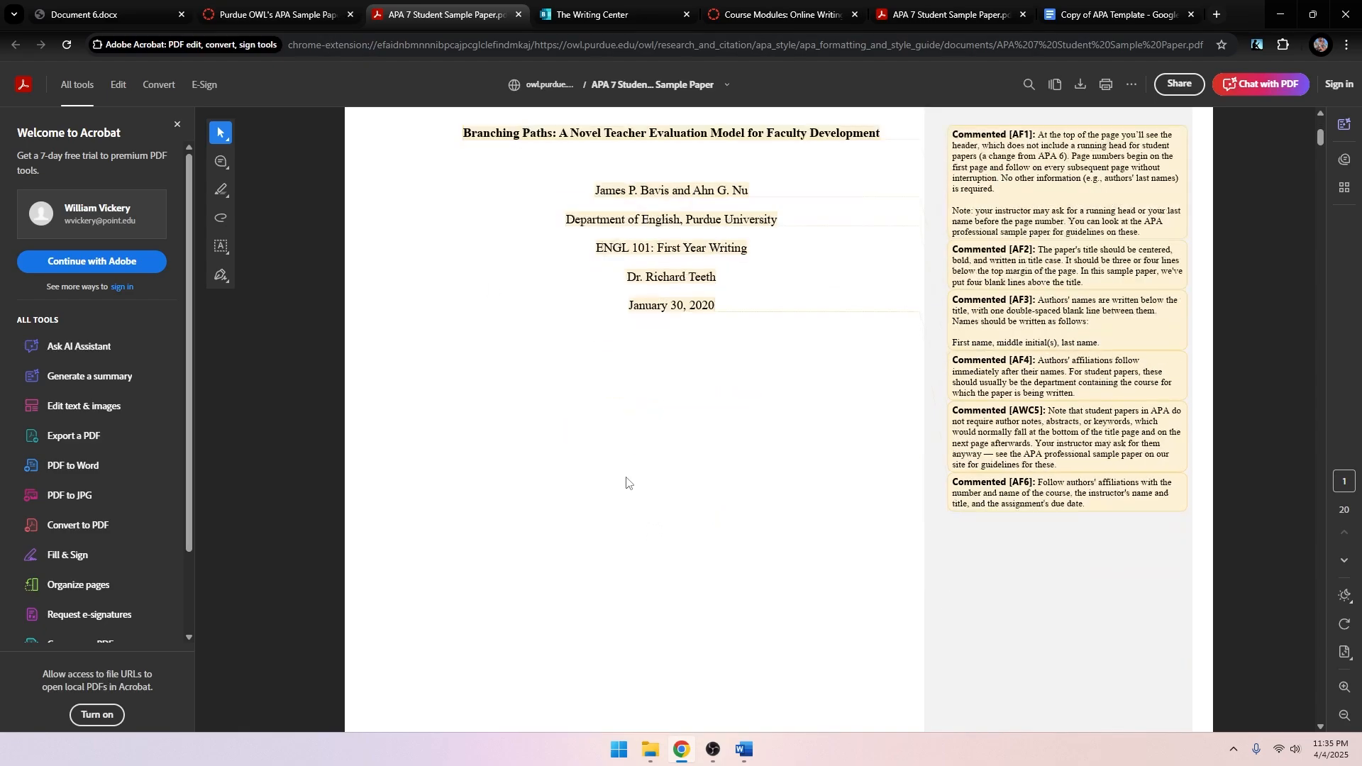
pyautogui.scroll(1, 770, 500)
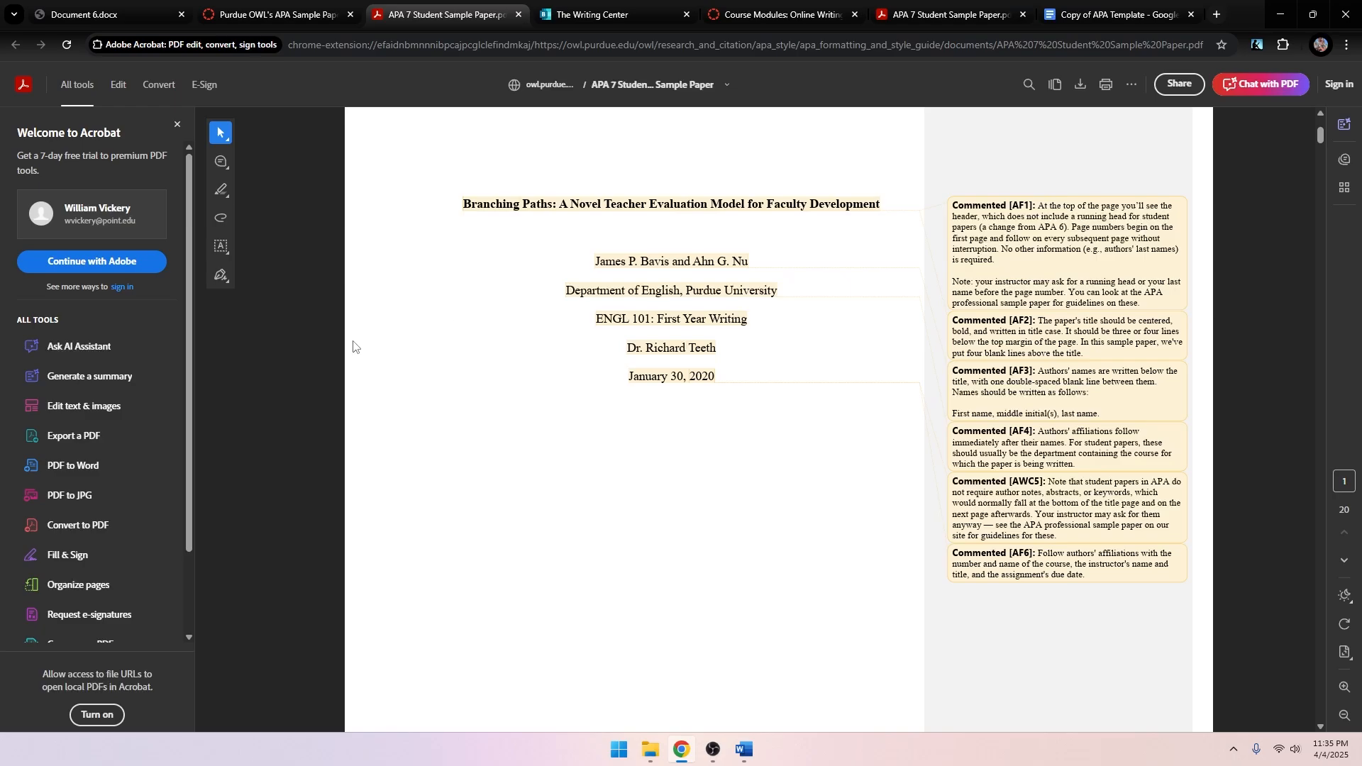
pyautogui.click(245, 21)
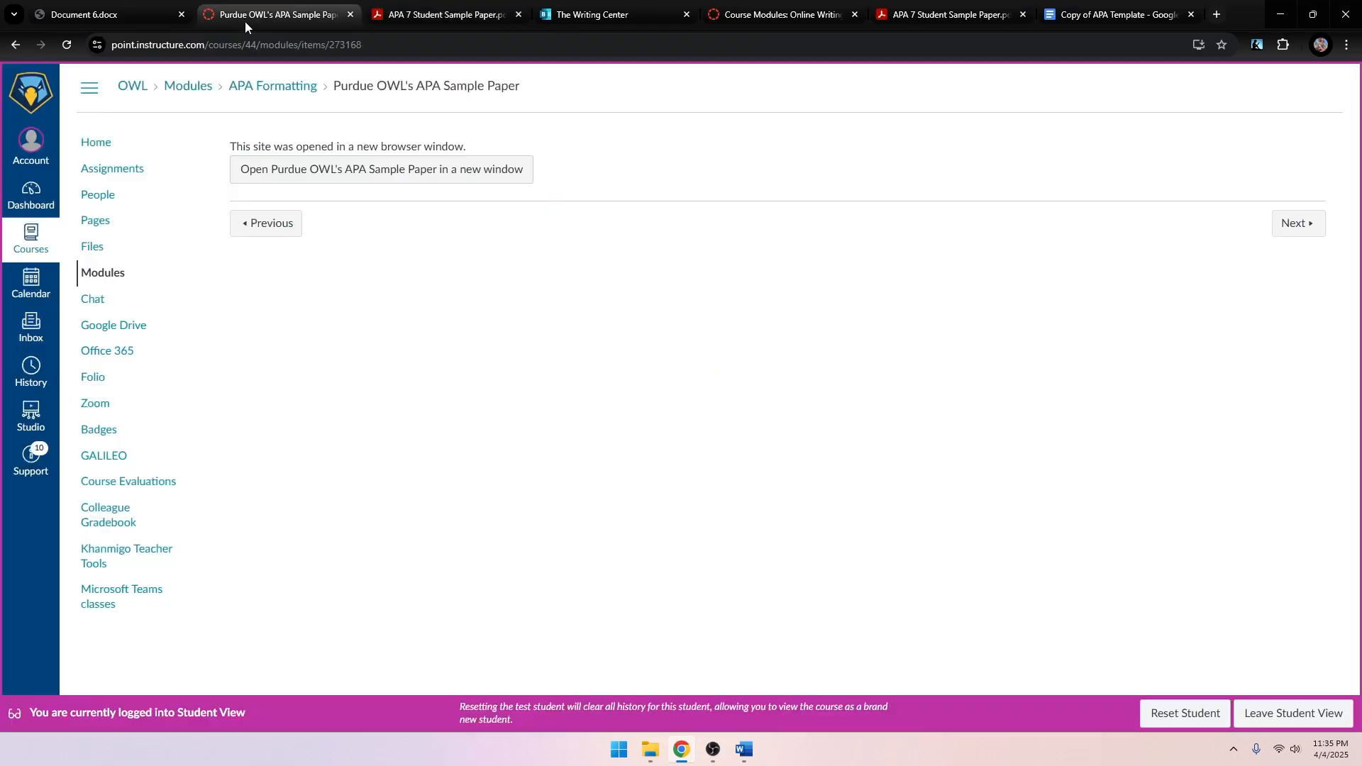
# Go back to the modules list and choose APA Paper Template - Microsoft Word.
pyautogui.click(275, 216)
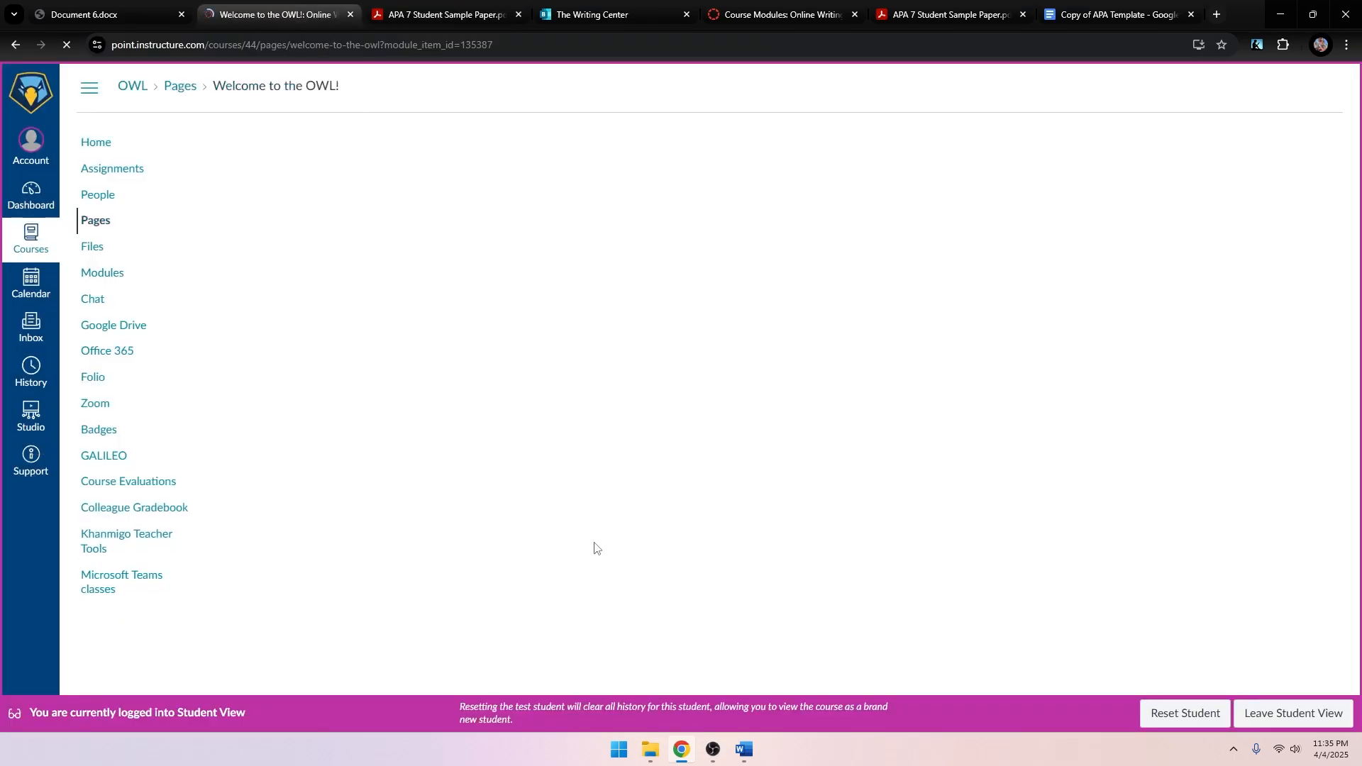
pyautogui.click(100, 273)
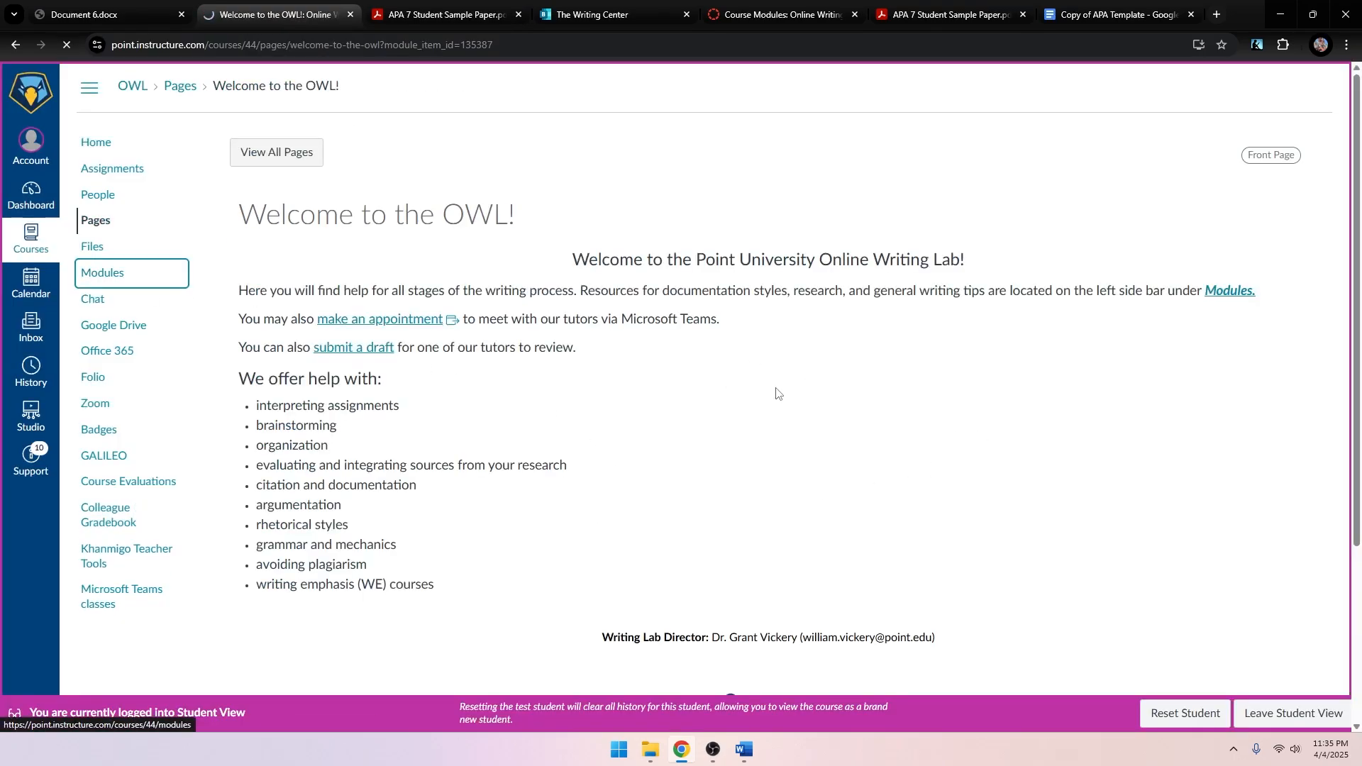
pyautogui.scroll(-1, 717, 319)
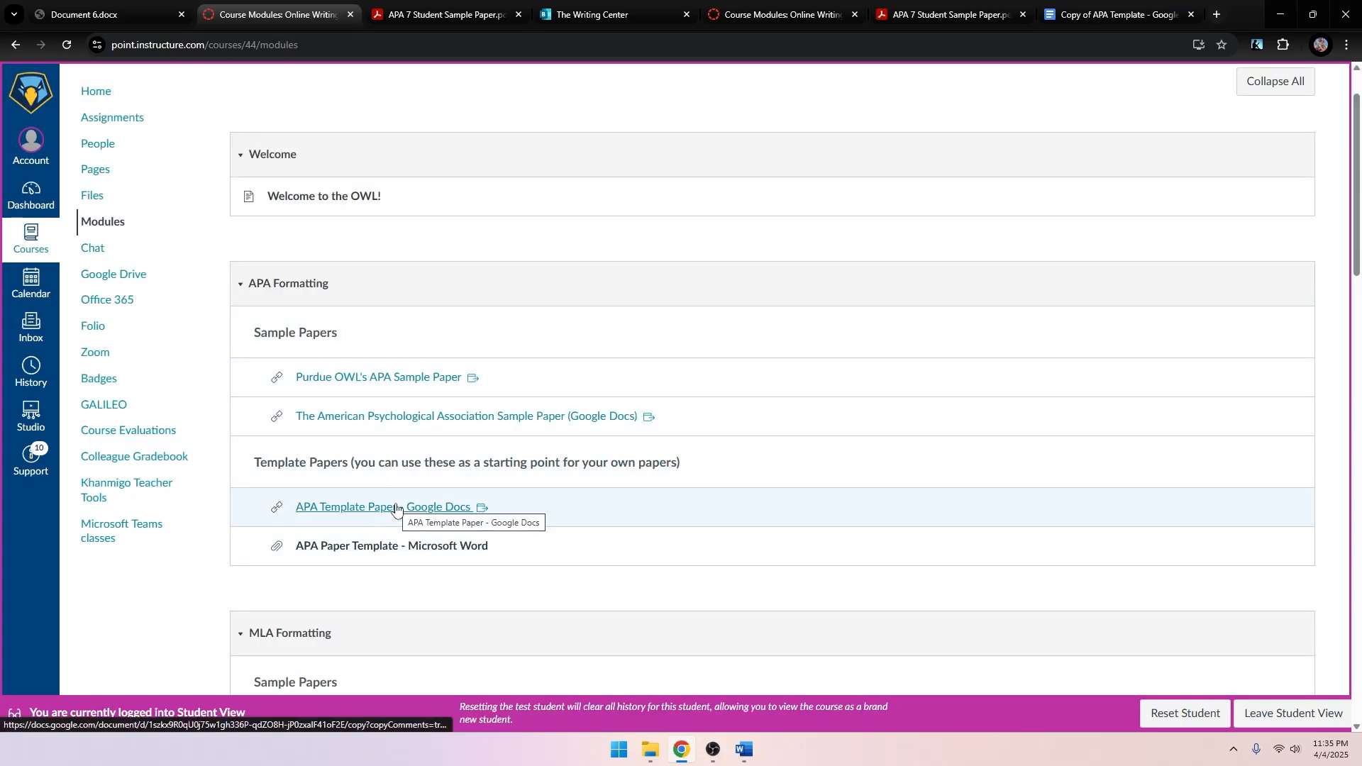
pyautogui.click(398, 545)
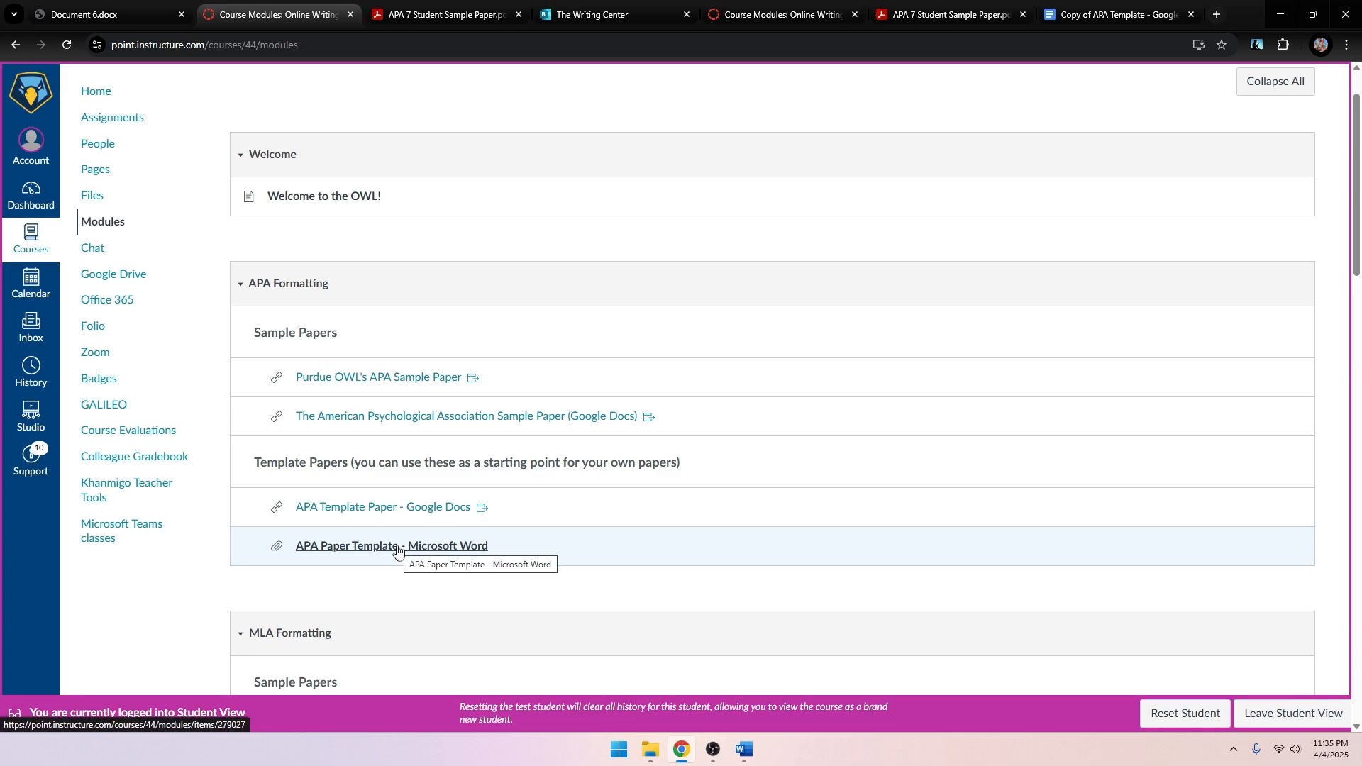
# Bring the blank Word Document2 window to the front.
pyautogui.rightClick(735, 550)
pyautogui.click(659, 597)
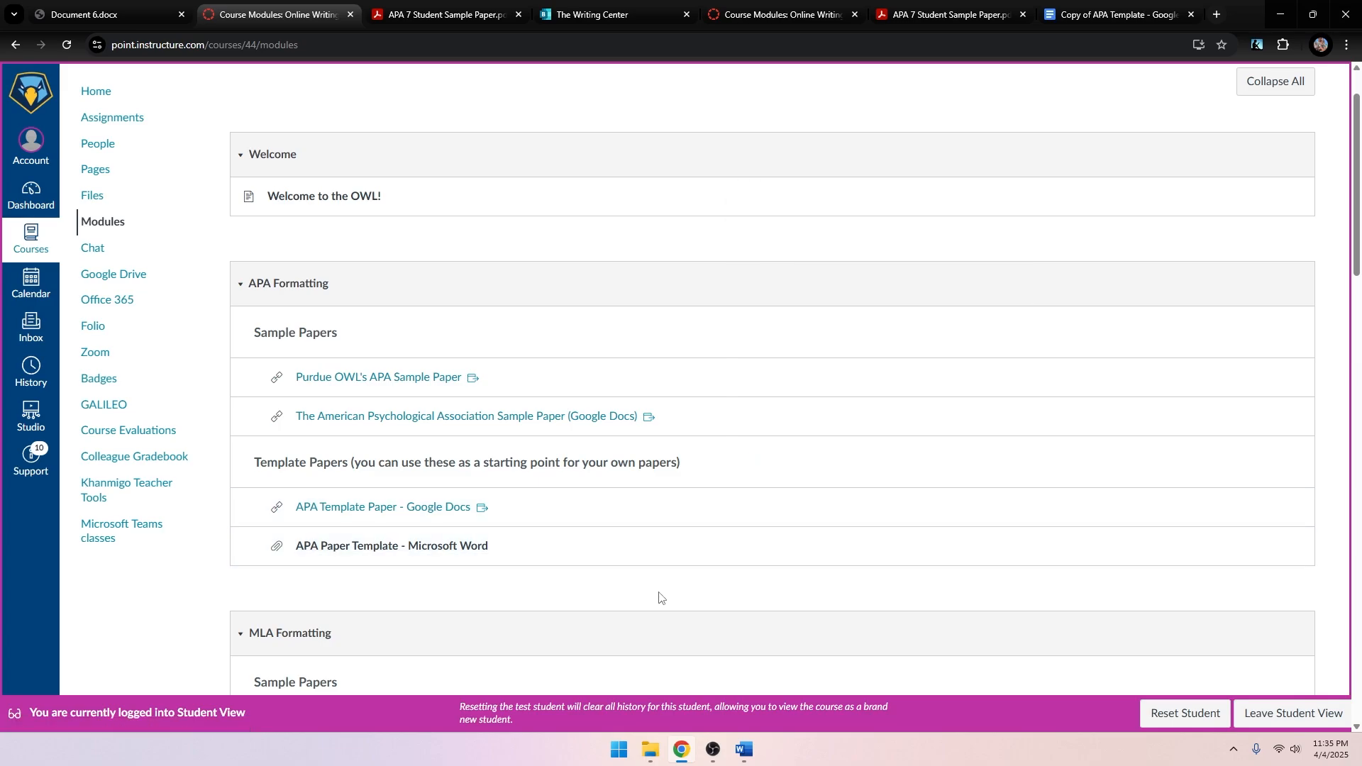
pyautogui.moveTo(743, 750)
pyautogui.click(803, 687)
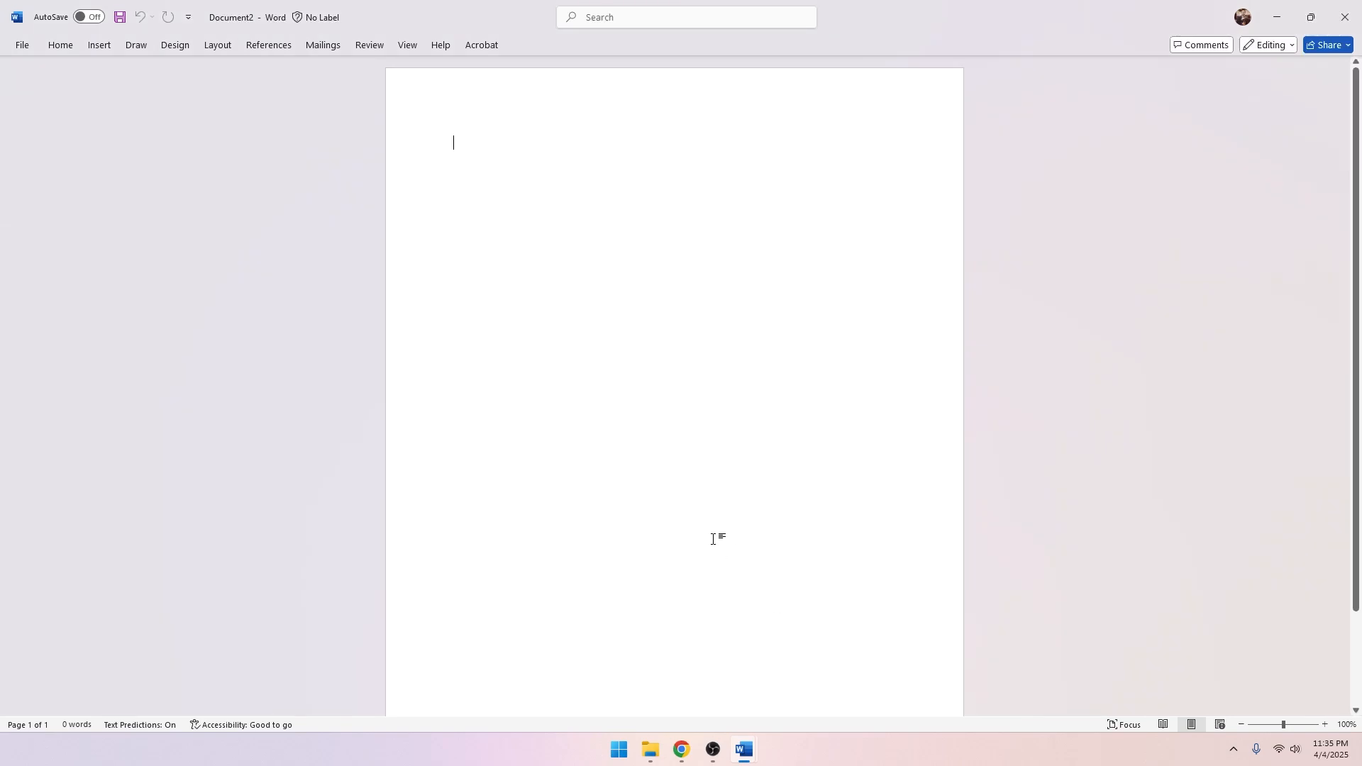
# Show Word's References tab with APA citation tools in Document2, then return to Chrome.
pyautogui.click(739, 746)
pyautogui.click(800, 478)
pyautogui.click(267, 50)
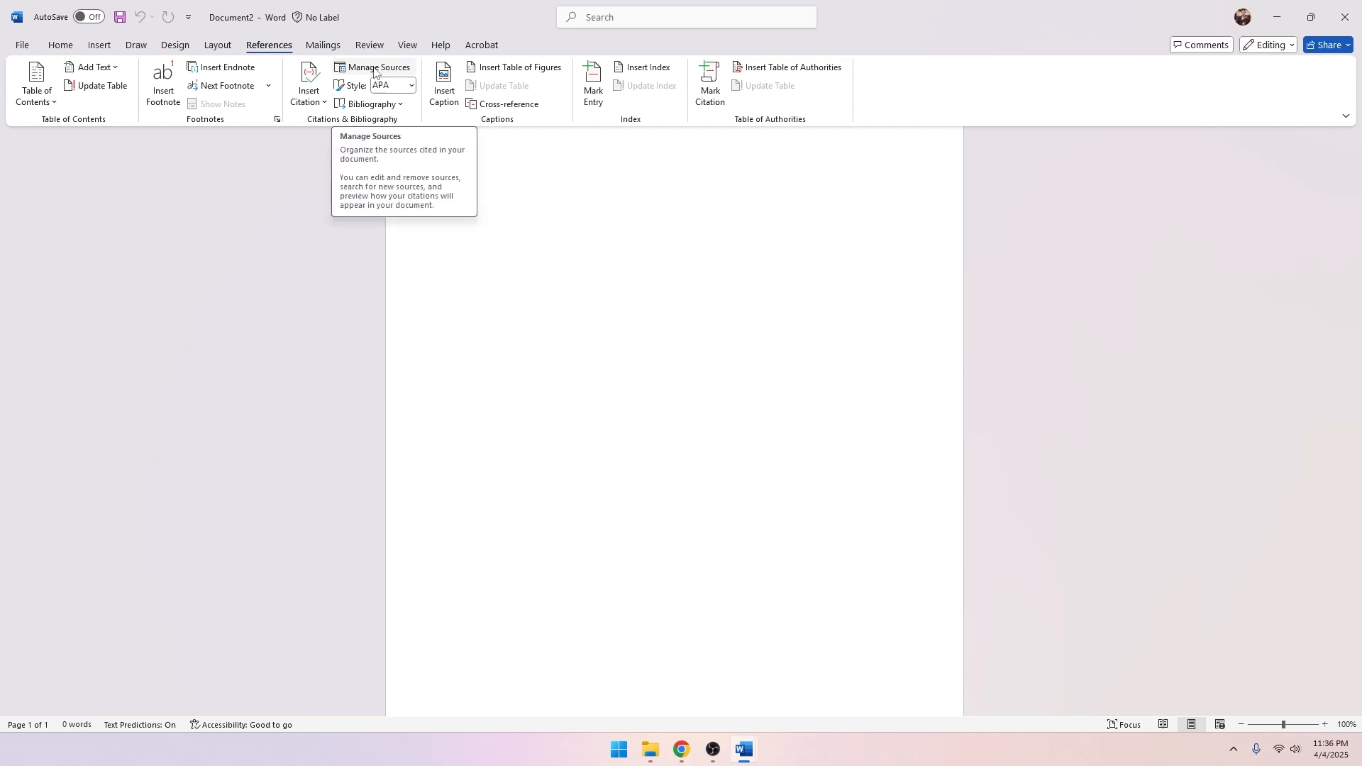
pyautogui.click(681, 750)
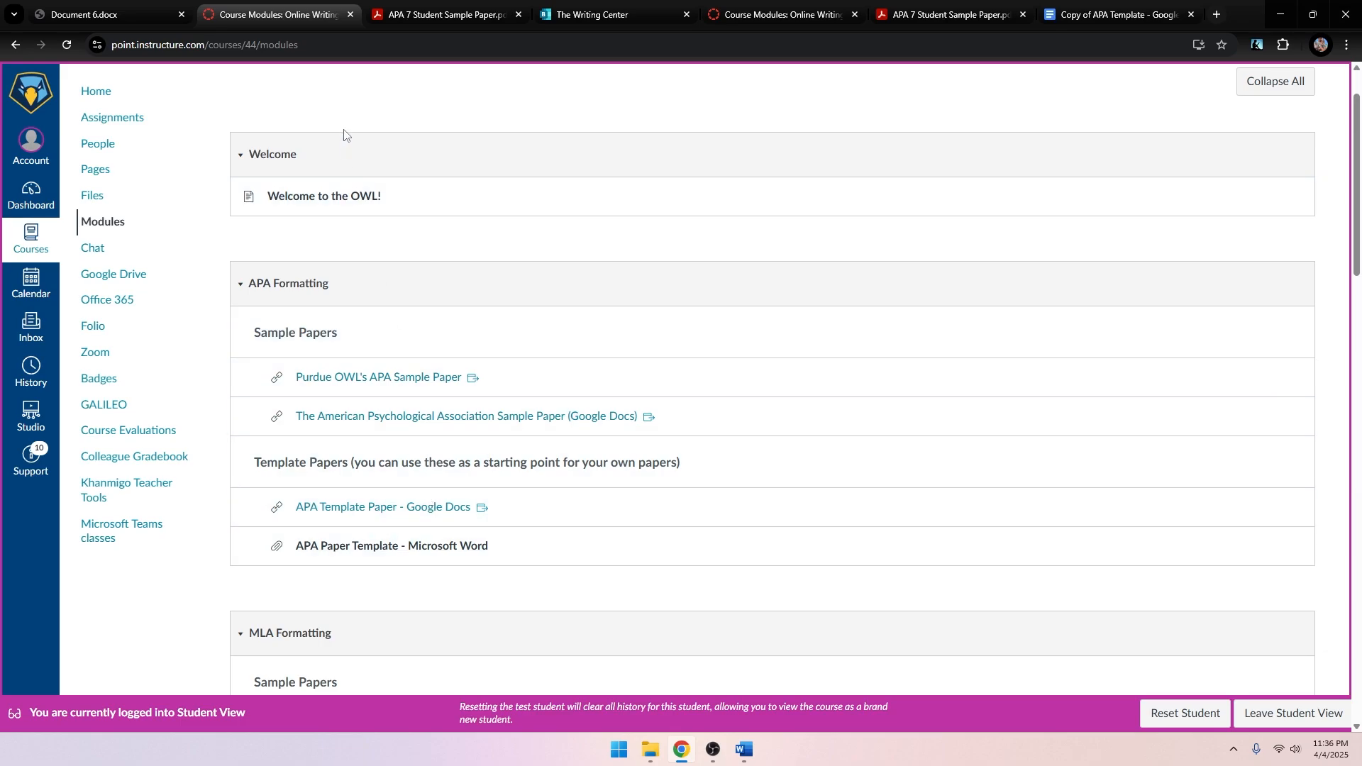
# In Document 6 on Word for the web, reopen EasyBib via References > Add Citations.
pyautogui.click(83, 25)
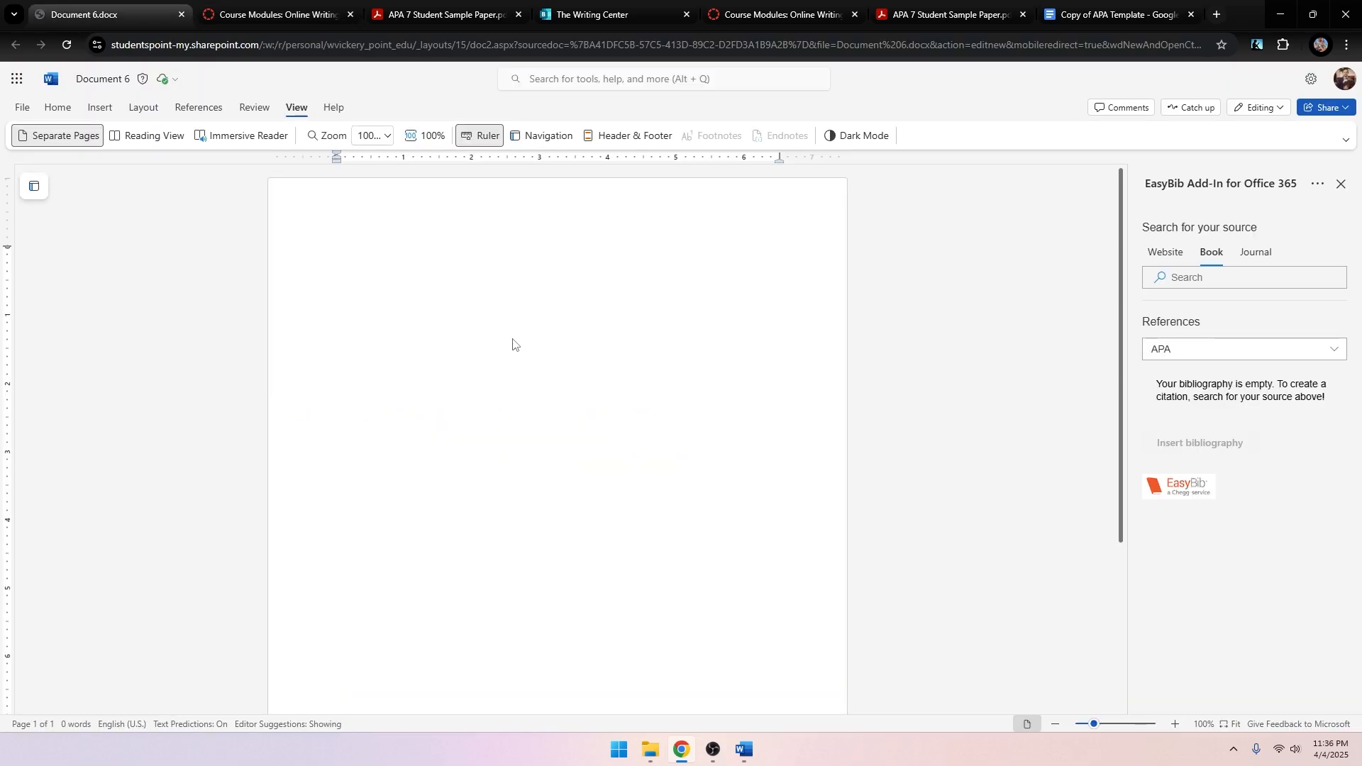
pyautogui.click(1340, 184)
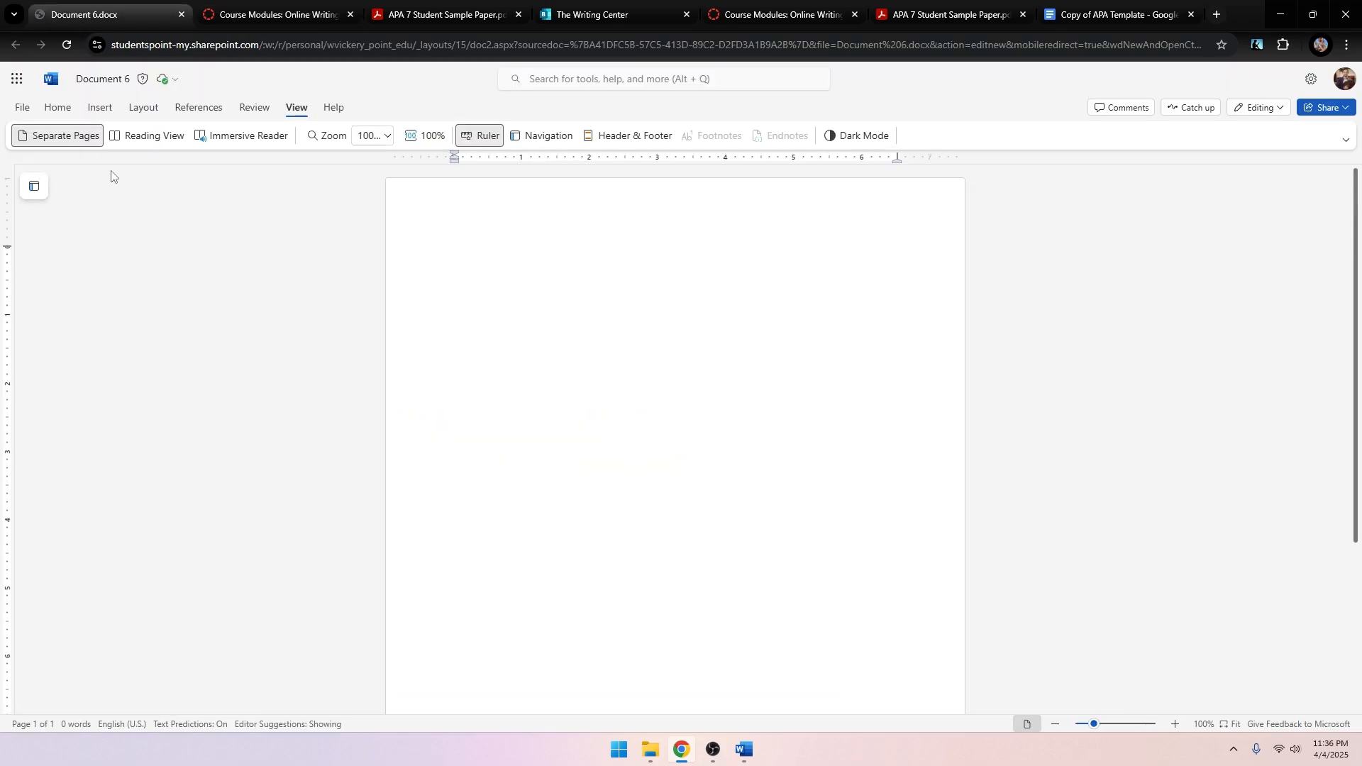
pyautogui.click(196, 112)
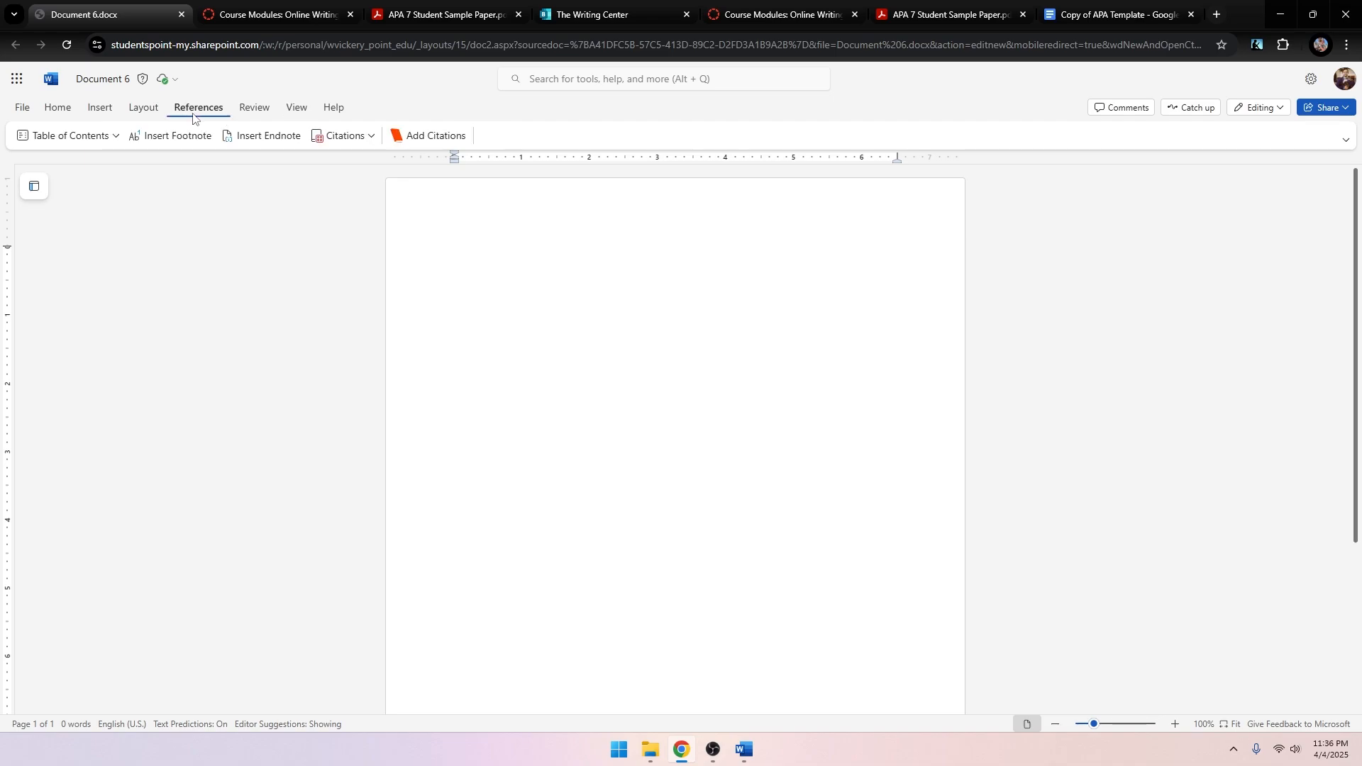
pyautogui.click(437, 138)
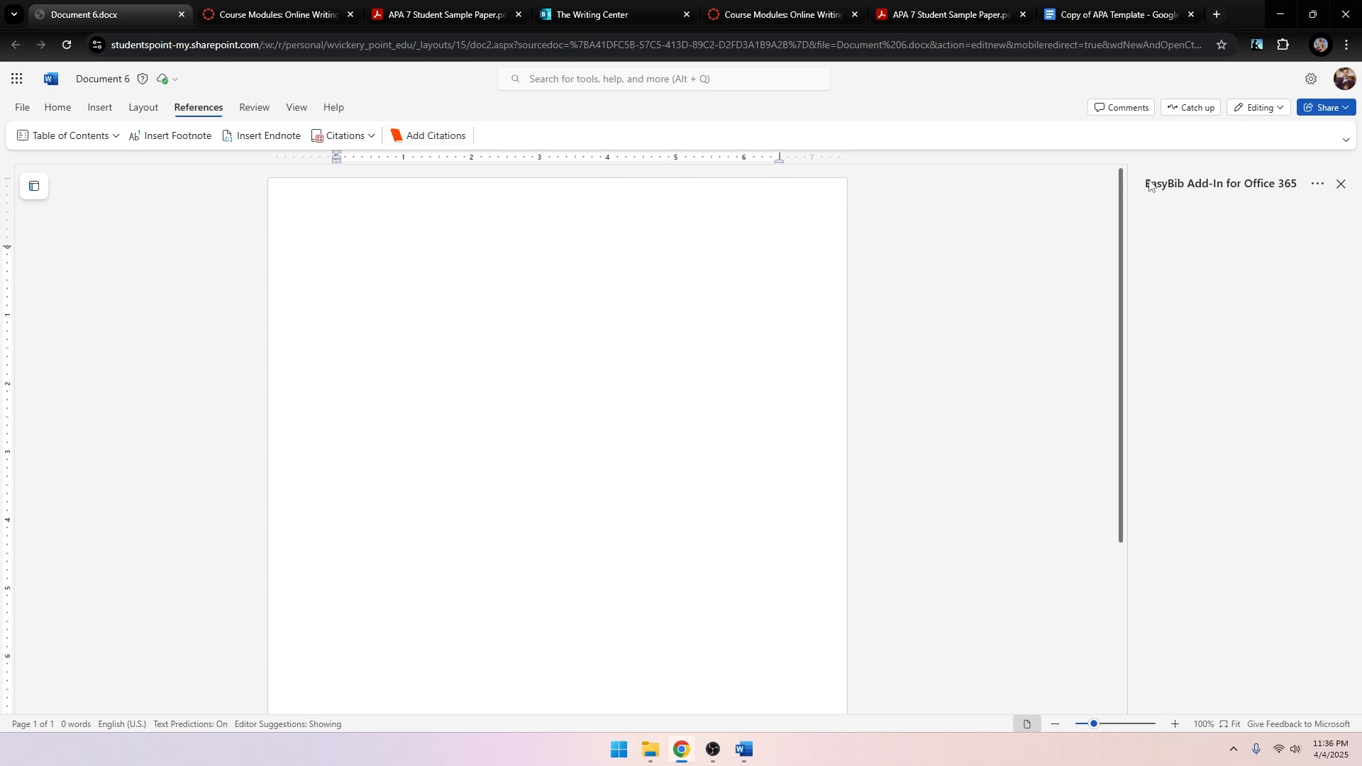
# Browse the EasyBib pane options and available citation add-ins list.
pyautogui.click(1319, 185)
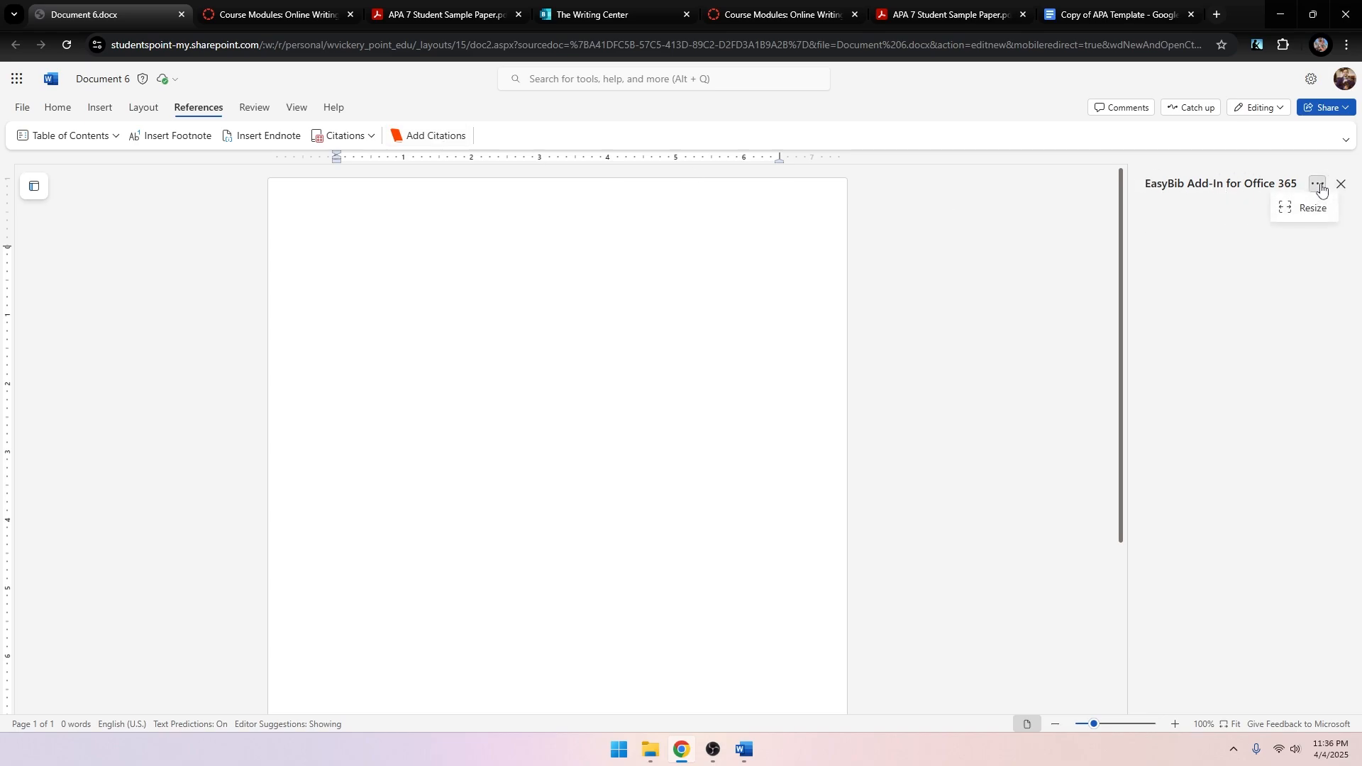
pyautogui.click(351, 135)
pyautogui.click(352, 134)
pyautogui.click(678, 44)
pyautogui.click(1063, 302)
pyautogui.moveTo(744, 750)
pyautogui.click(773, 663)
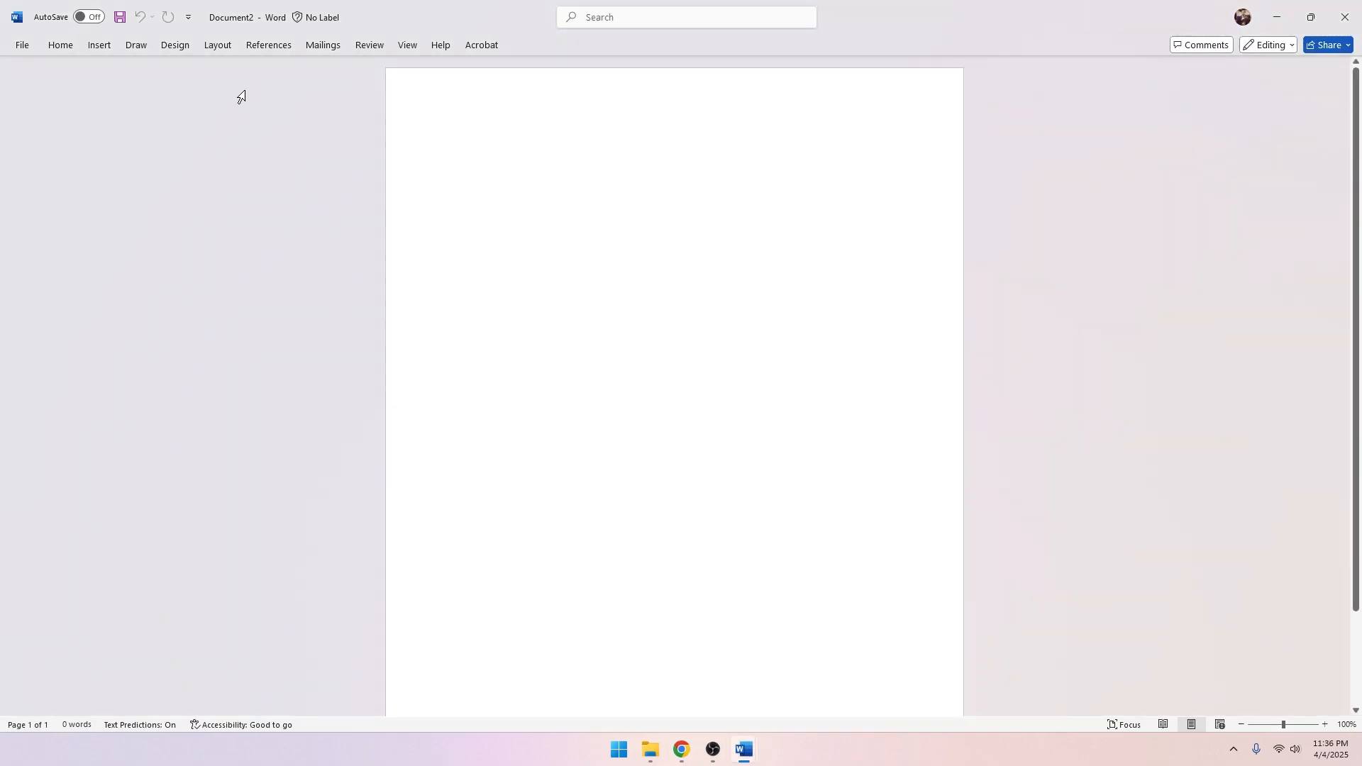
pyautogui.click(273, 46)
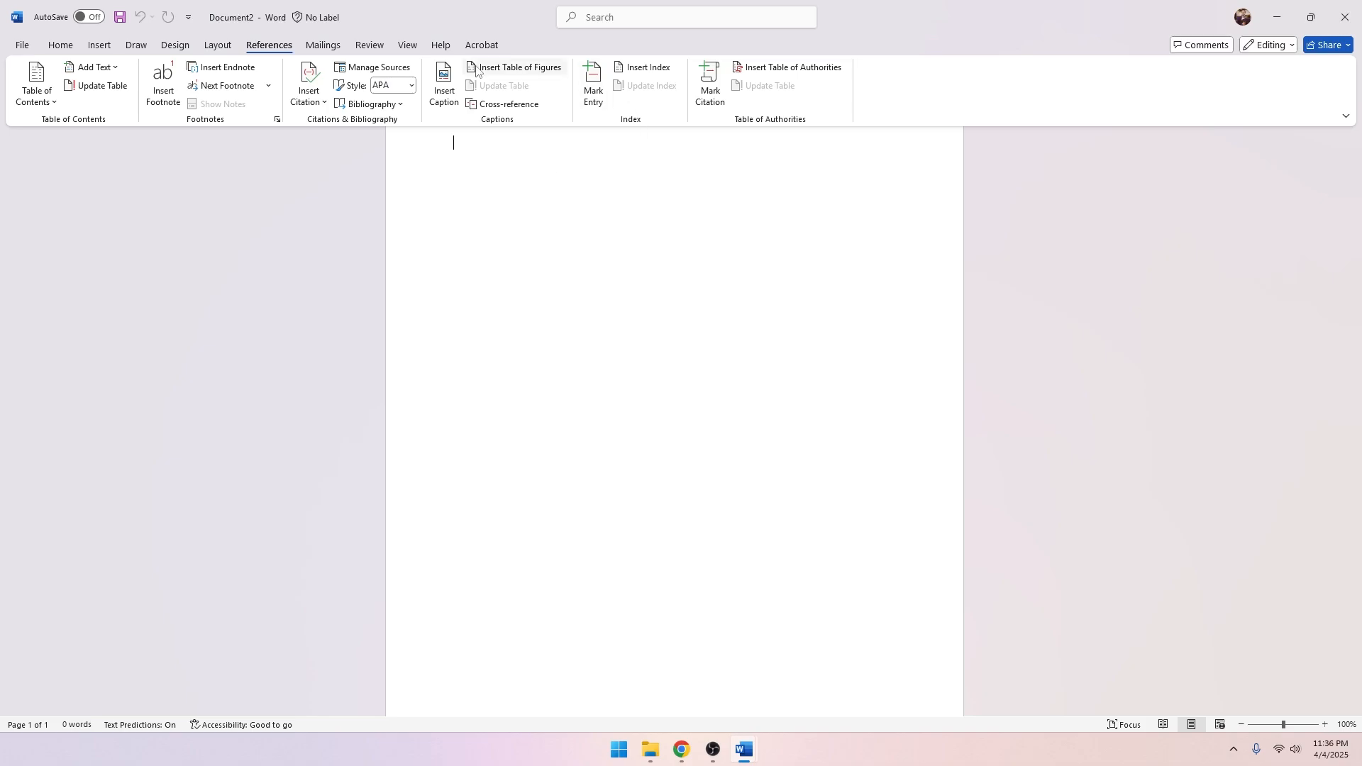
pyautogui.click(1232, 340)
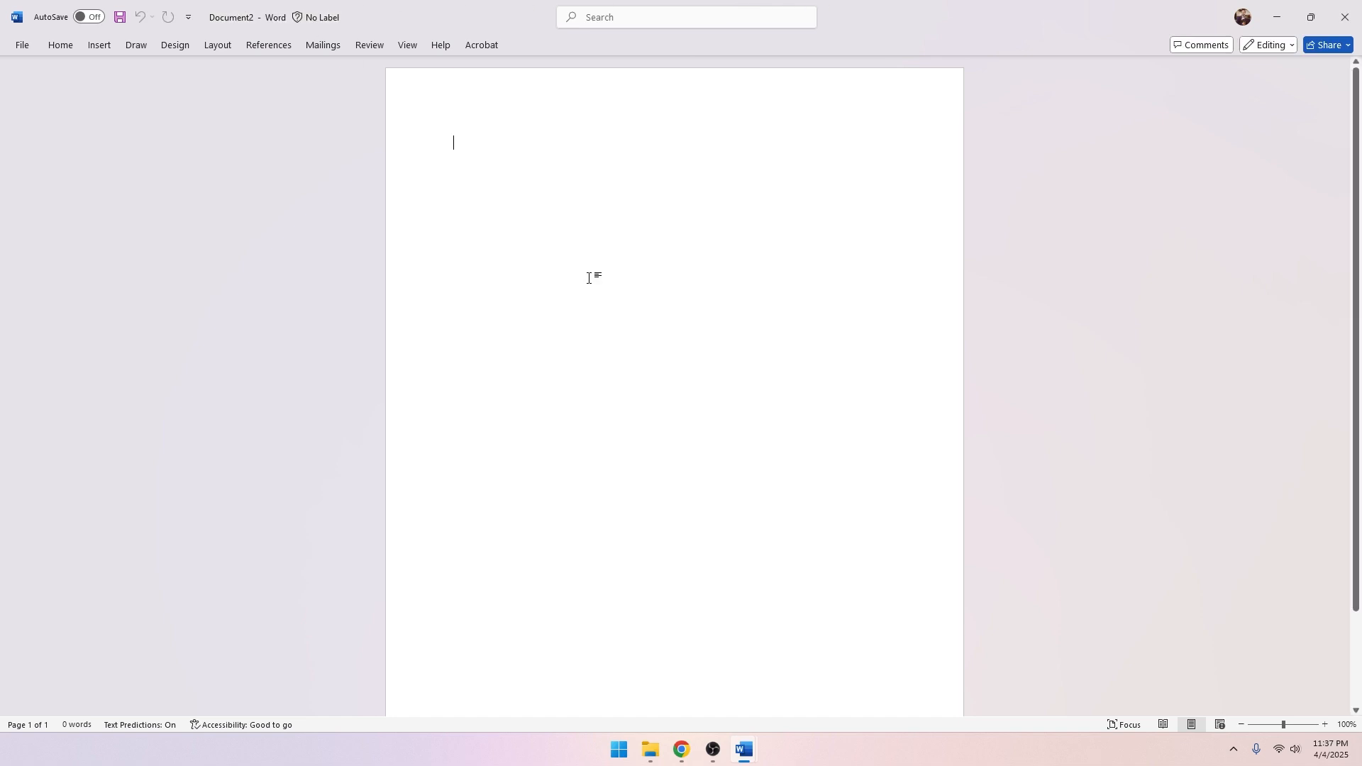
pyautogui.click(691, 754)
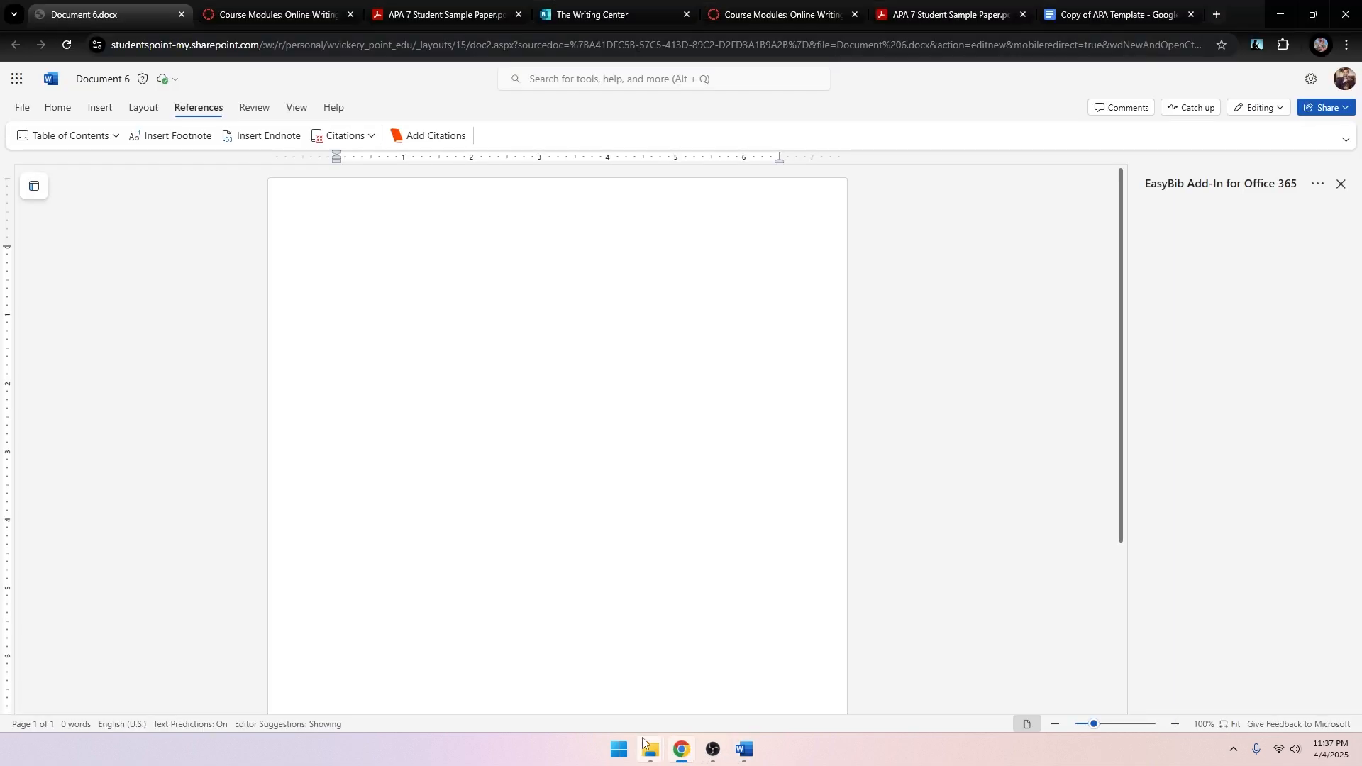
# Check the sample paper and Canvas tabs, then settle on the Copy of APA Template document.
pyautogui.click(1051, 15)
pyautogui.scroll(7, 524, 460)
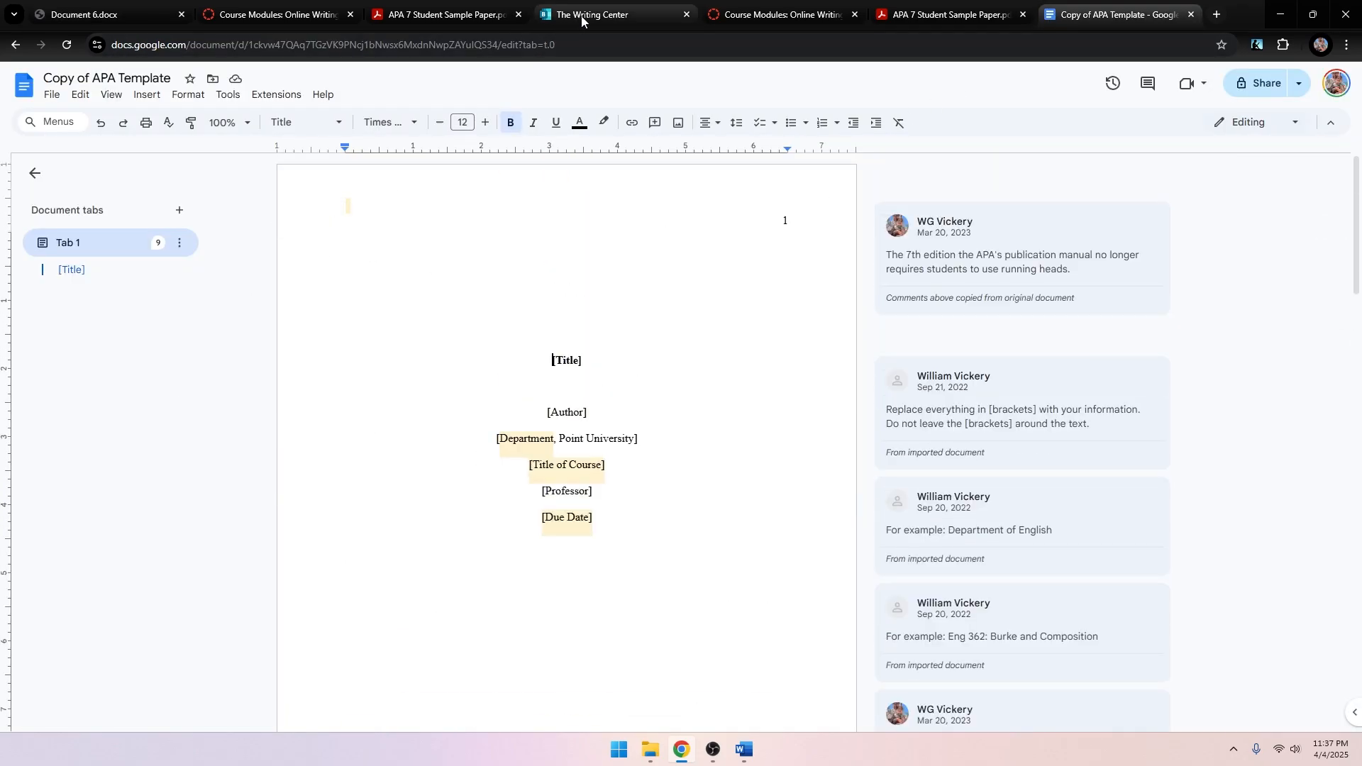
pyautogui.click(468, 19)
pyautogui.click(312, 15)
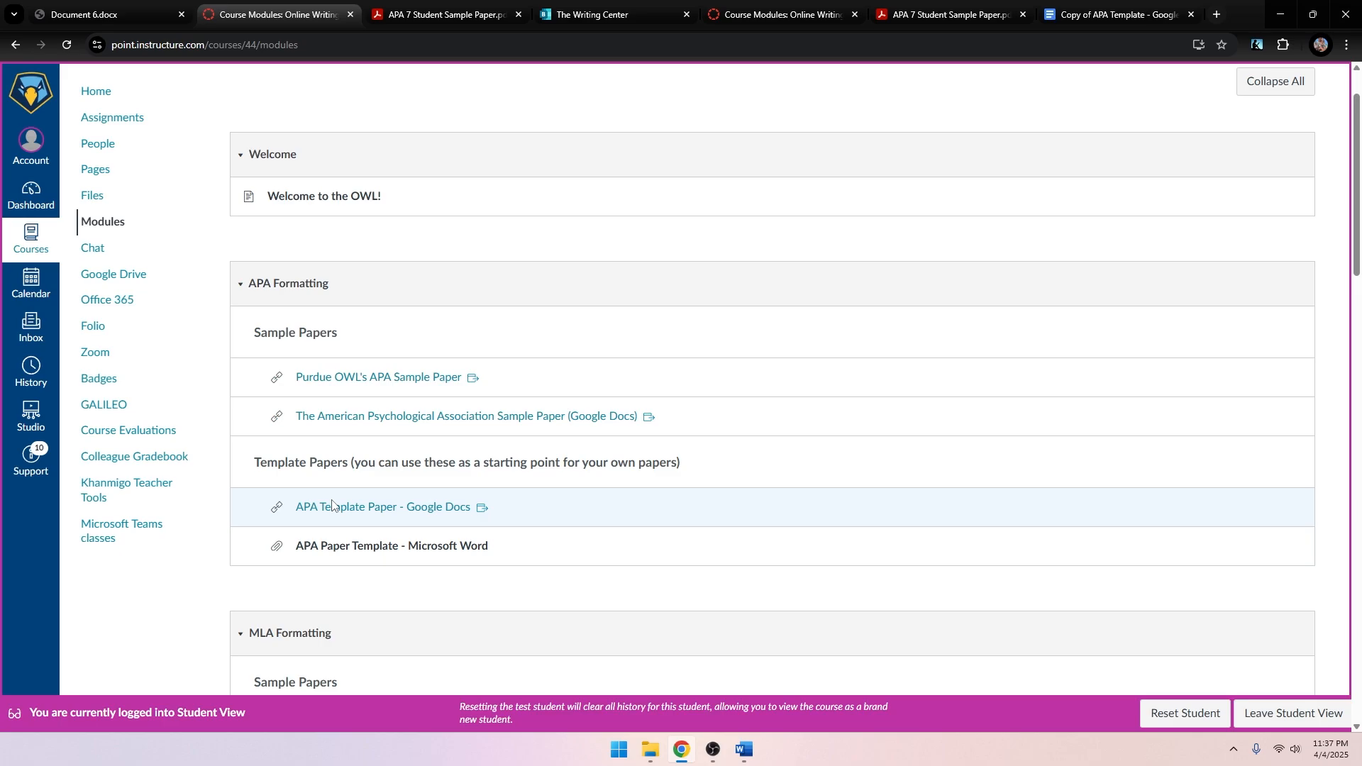
pyautogui.click(1049, 14)
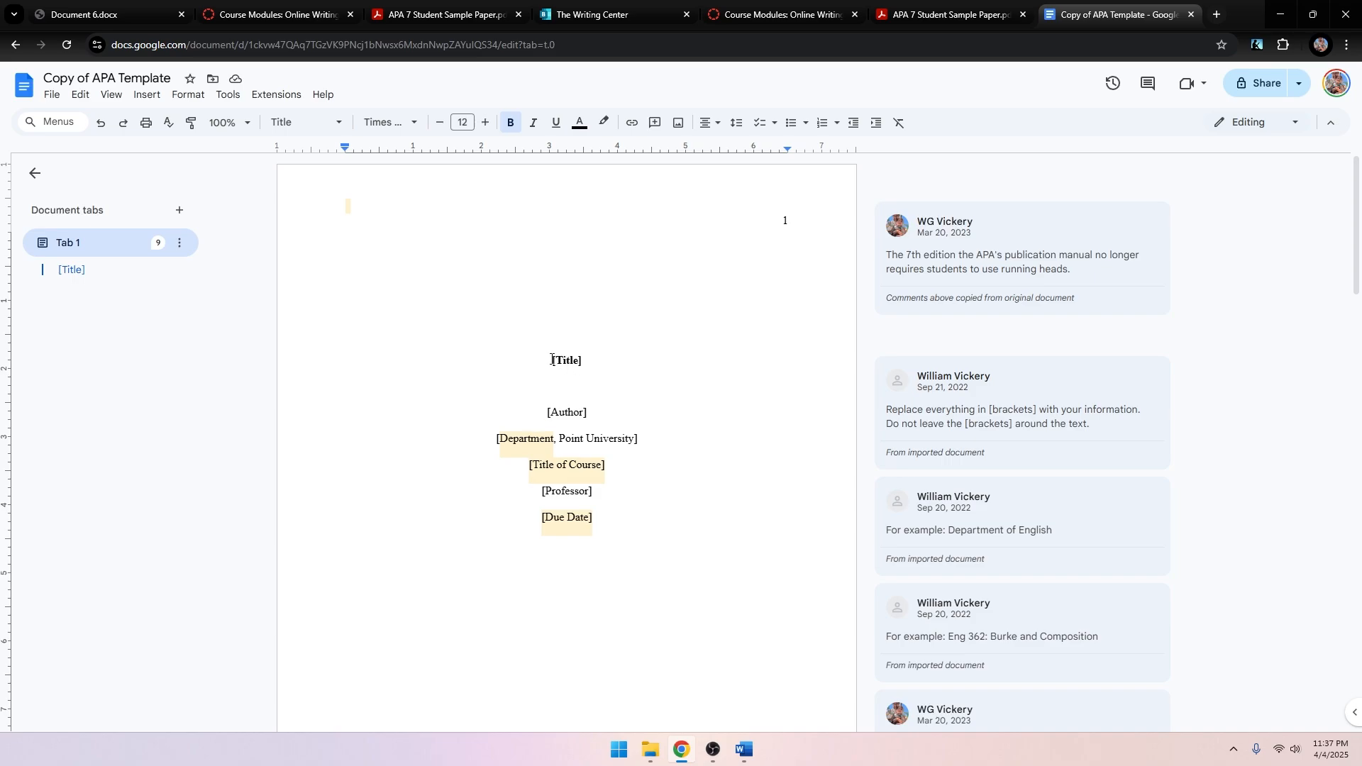
# Replace [Title] with 'Title of a Great Paper' and [Author] with a sample author name.
pyautogui.moveTo(553, 360); pyautogui.dragTo(872, 366)
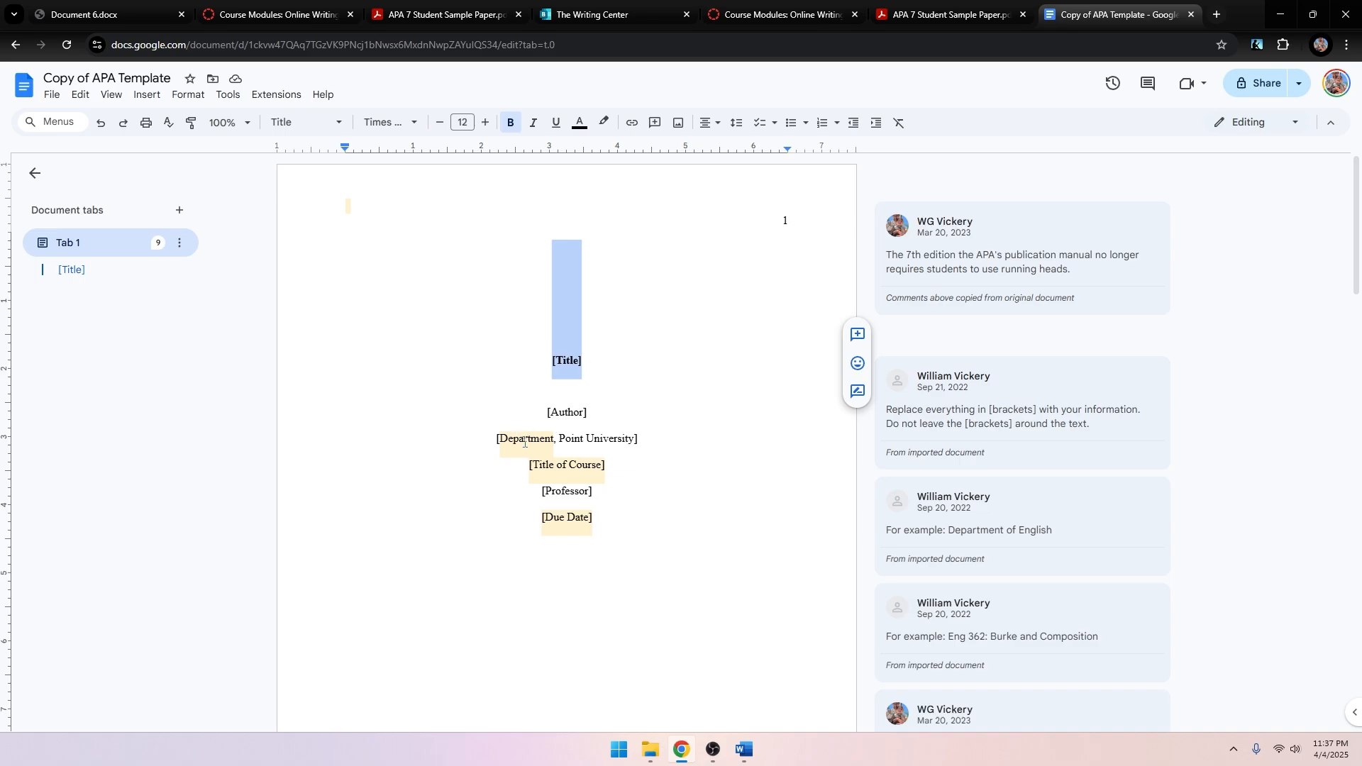
pyautogui.write('Title of a ')
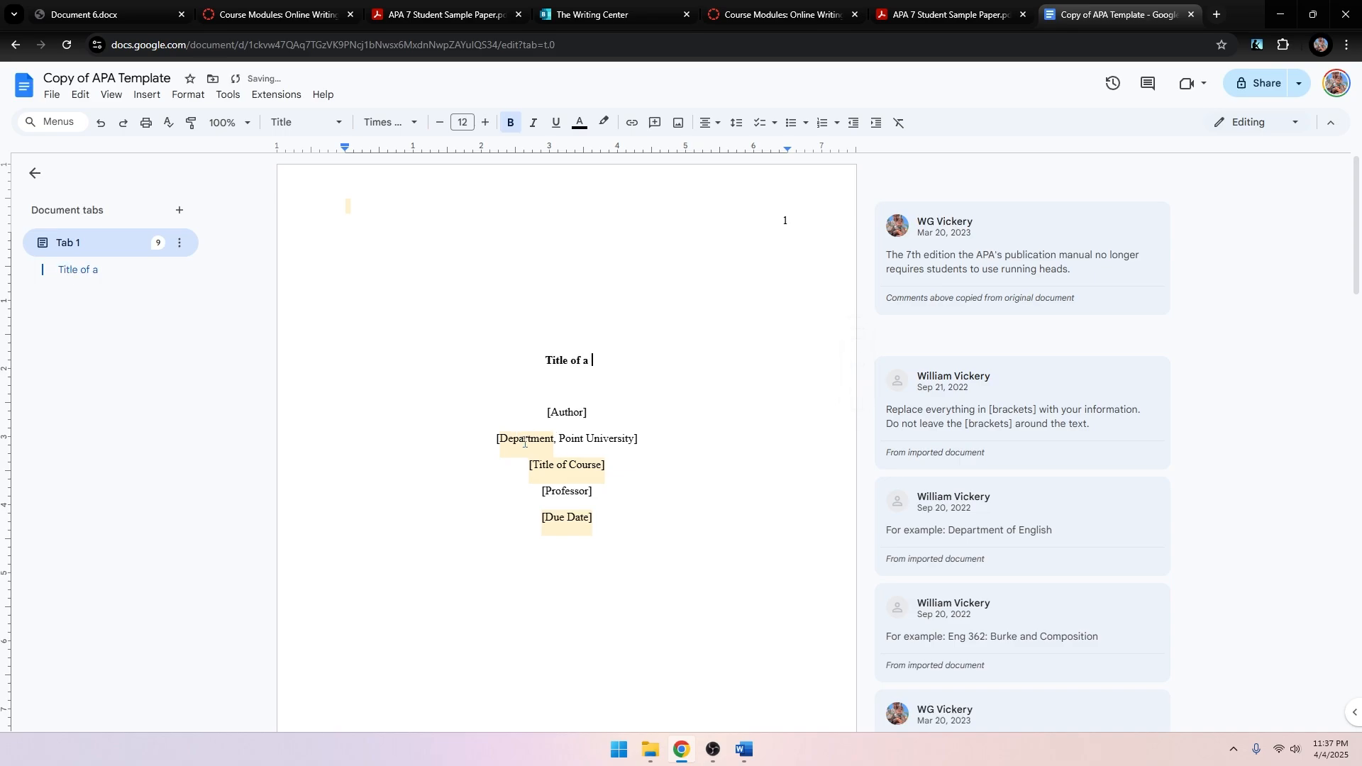
pyautogui.write('Great Paper')
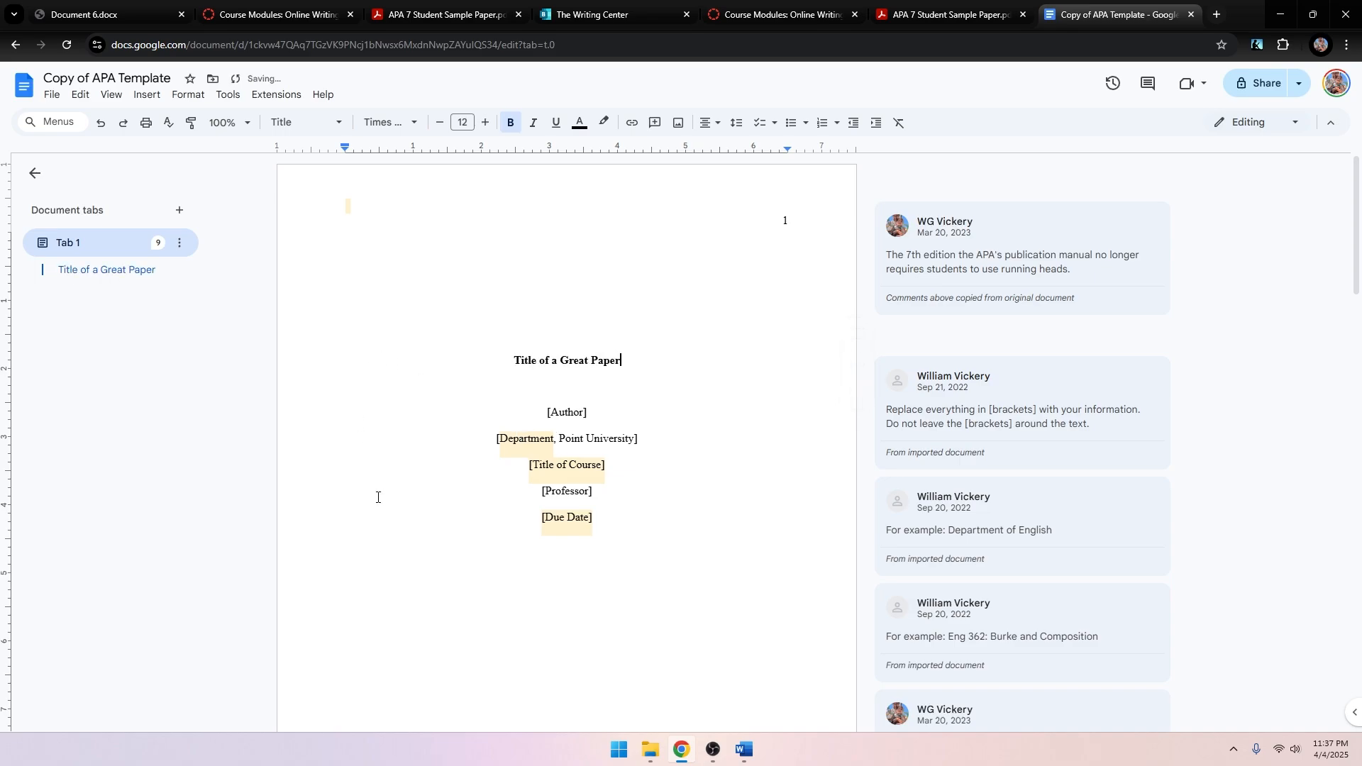
pyautogui.doubleClick(548, 412)
pyautogui.write('W')
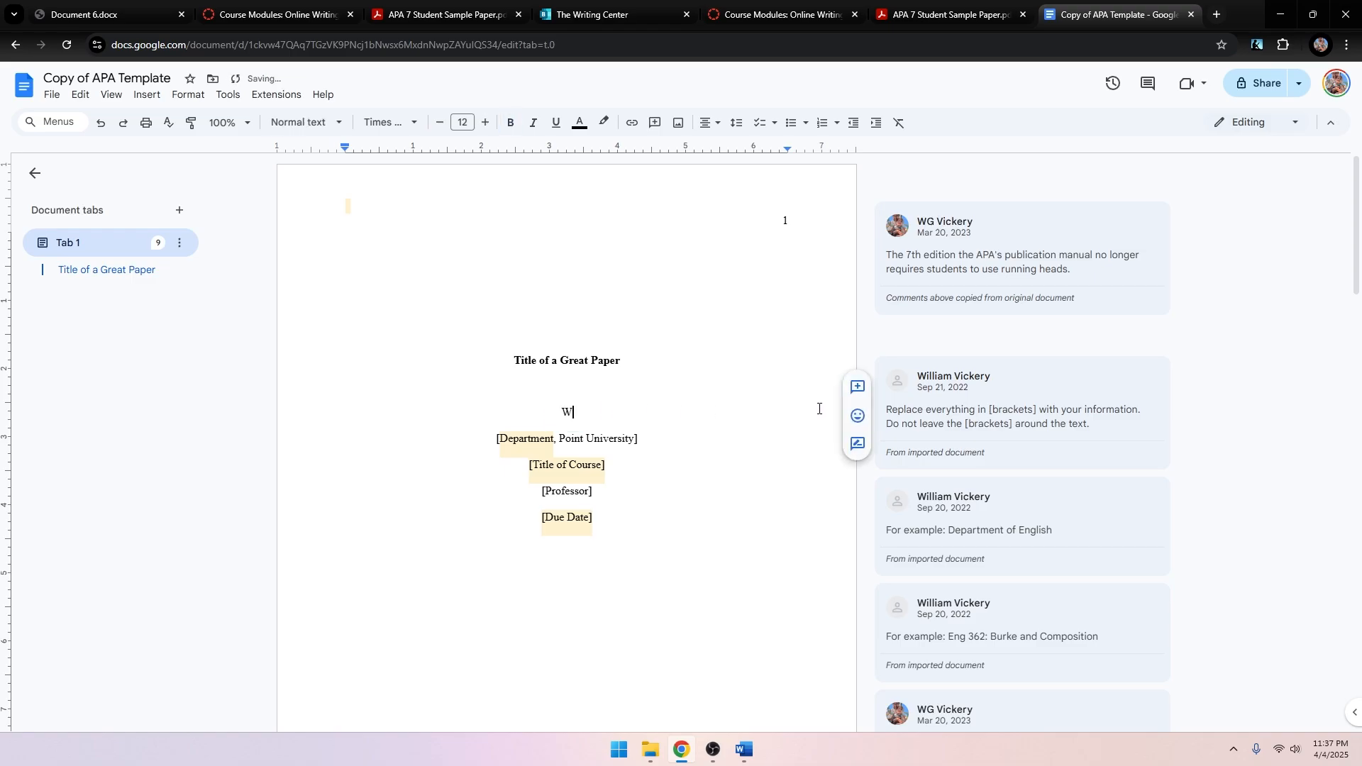
pyautogui.write('riter McWrie')
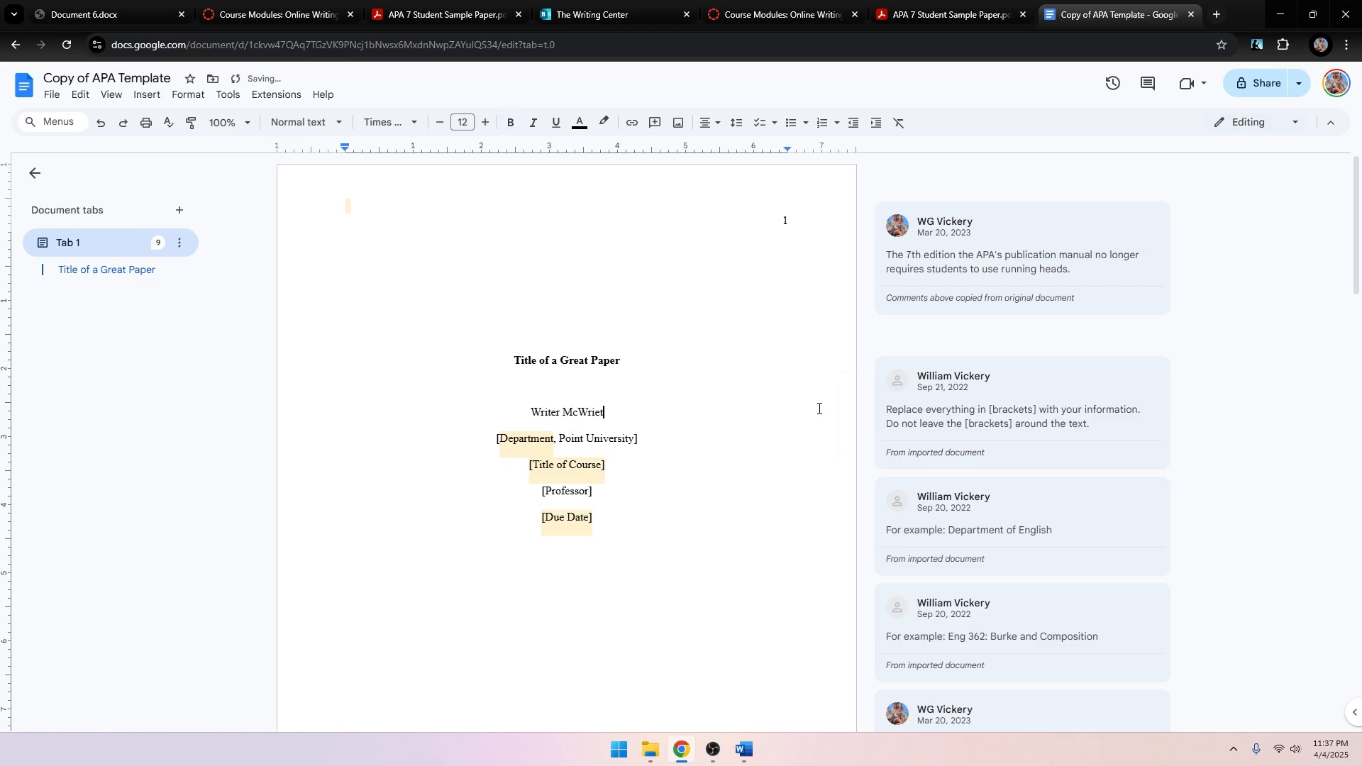
pyautogui.press('BackSpace')
pyautogui.write('ter')
pyautogui.scroll(-2, 432, 493)
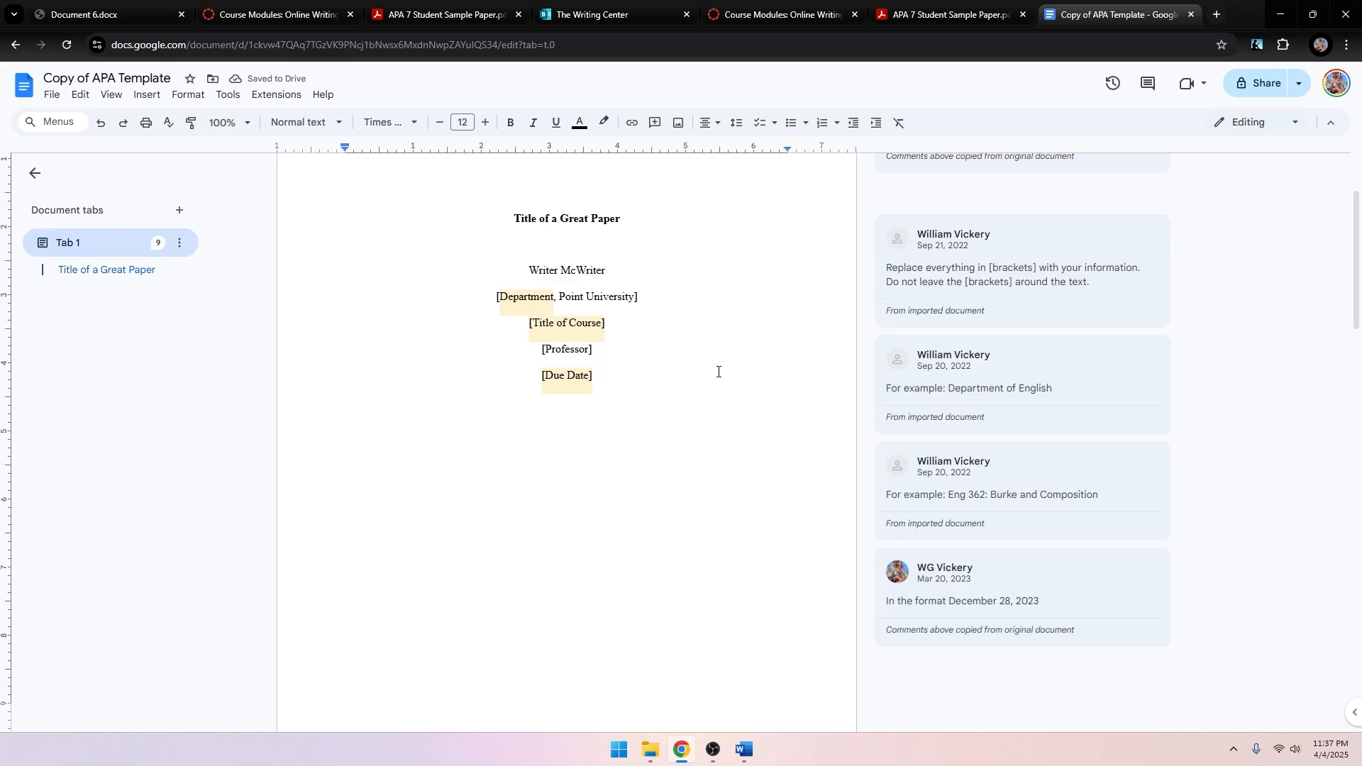
pyautogui.scroll(1, 692, 416)
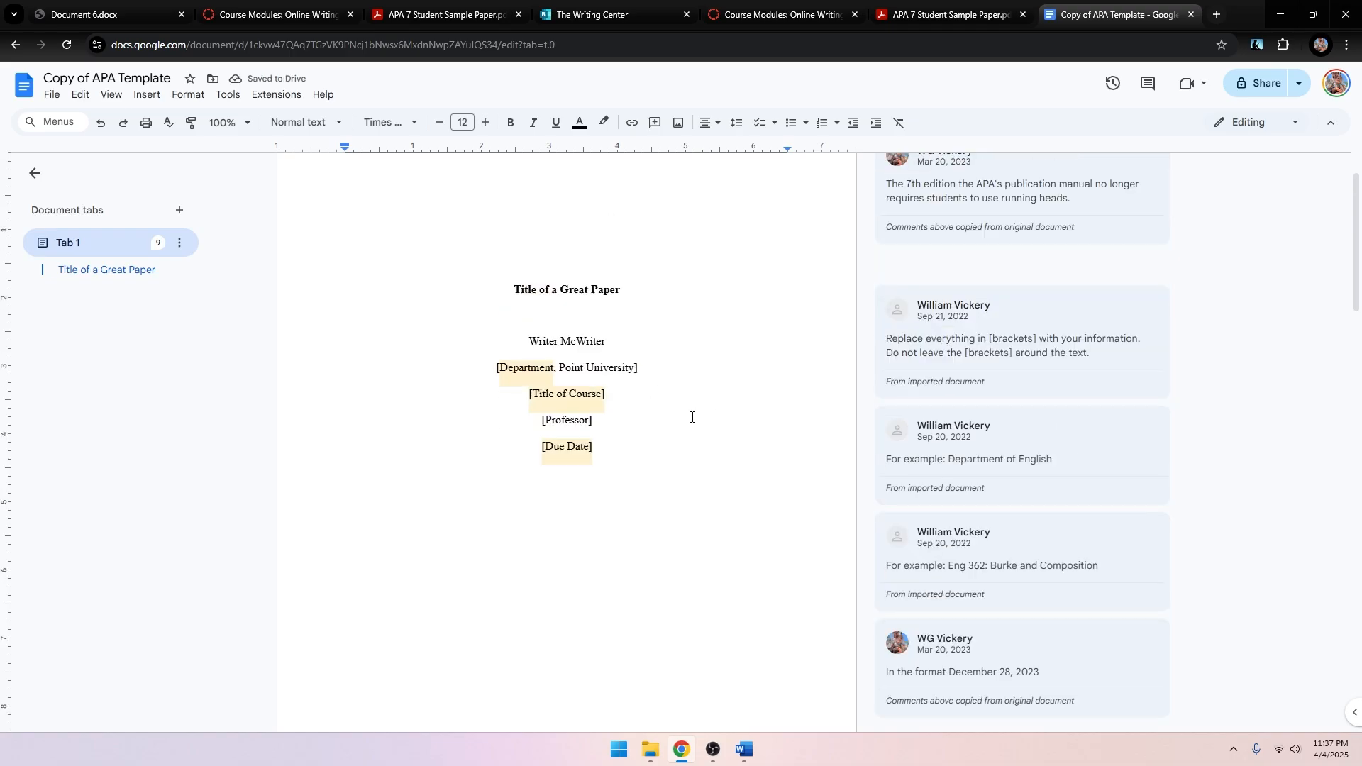
pyautogui.click(944, 14)
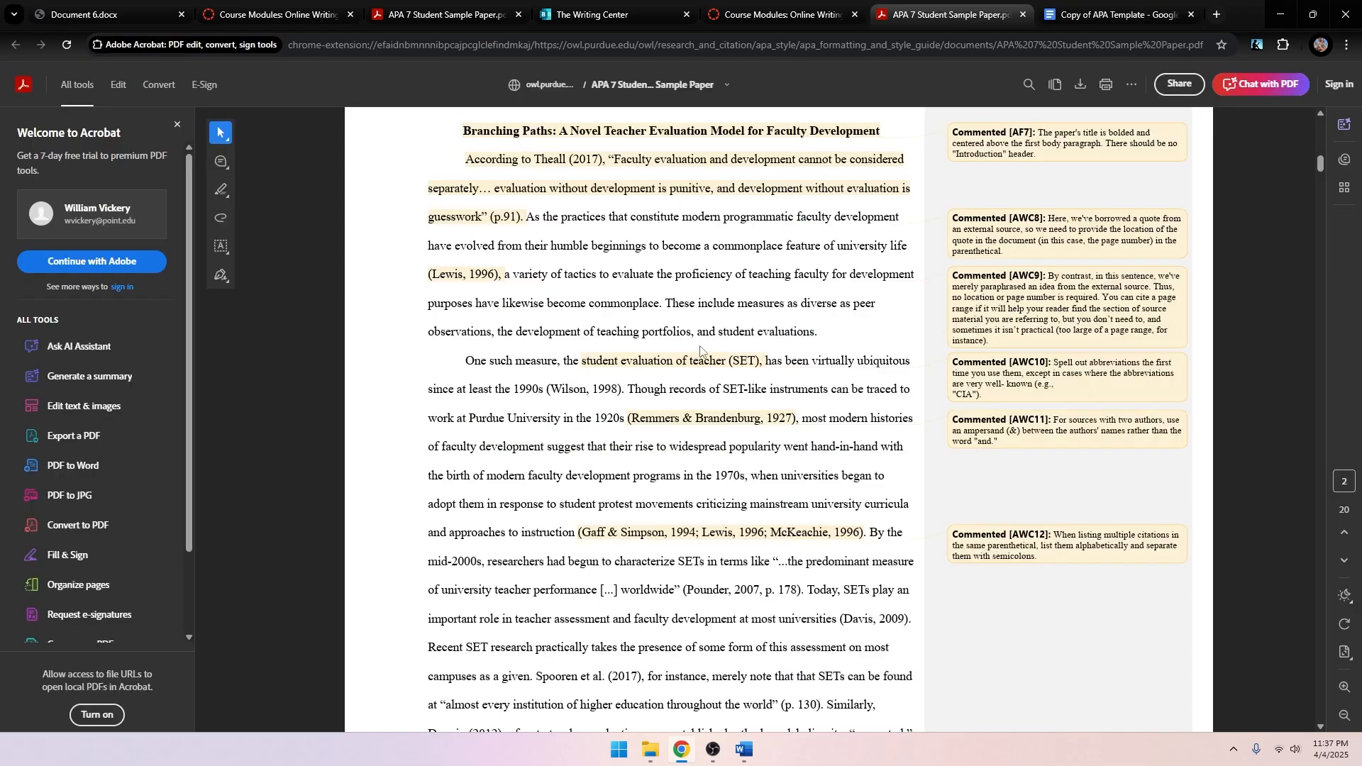
pyautogui.scroll(5, 692, 414)
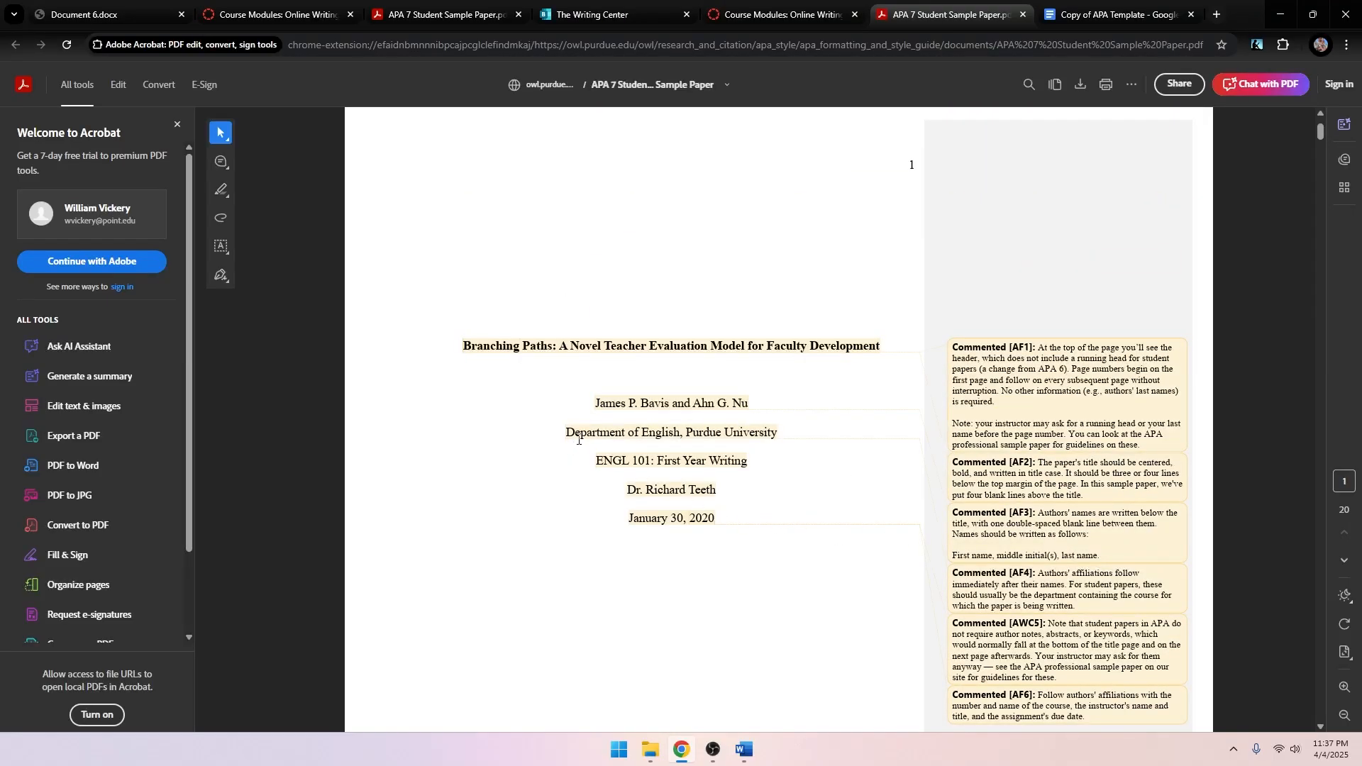
pyautogui.moveTo(567, 434); pyautogui.dragTo(783, 433)
pyautogui.click(806, 498)
pyautogui.moveTo(628, 521); pyautogui.dragTo(793, 517)
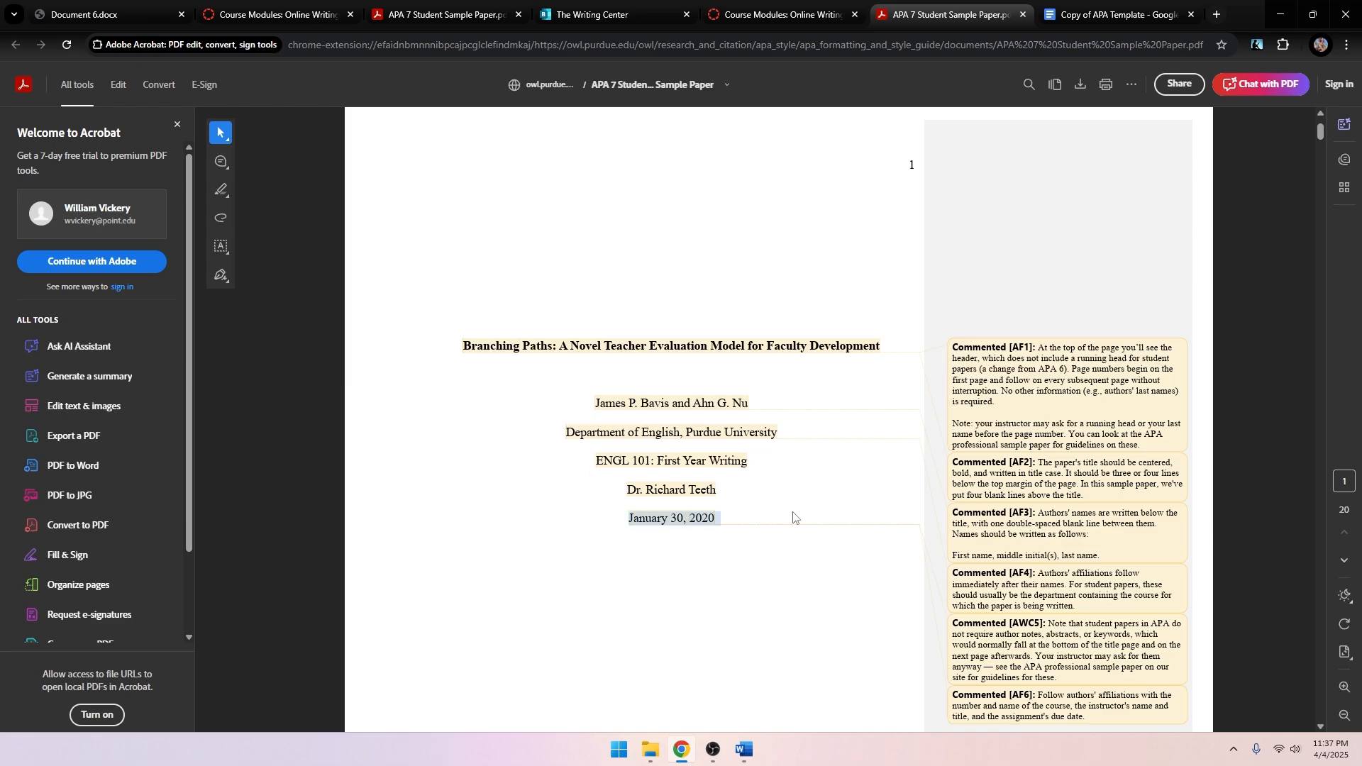
pyautogui.click(820, 501)
pyautogui.click(1098, 9)
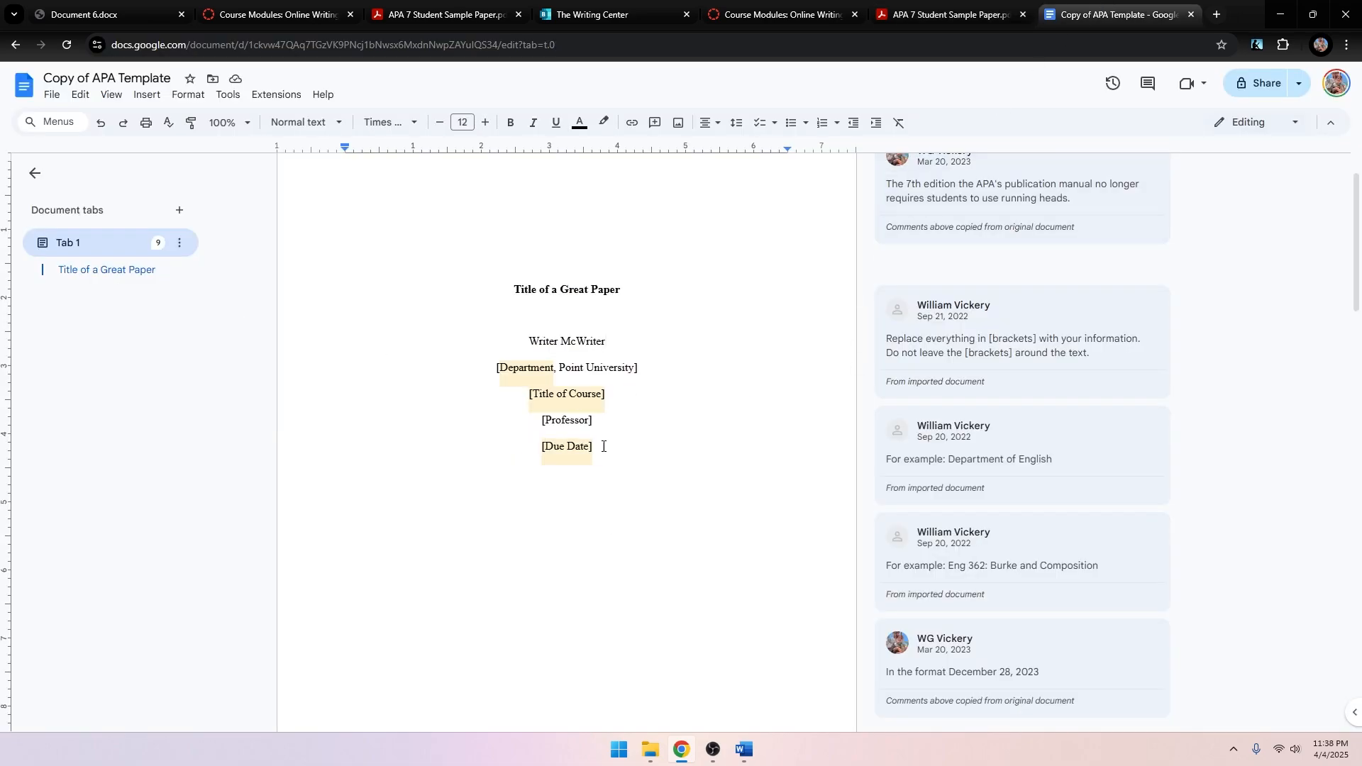
pyautogui.scroll(1, 246, 550)
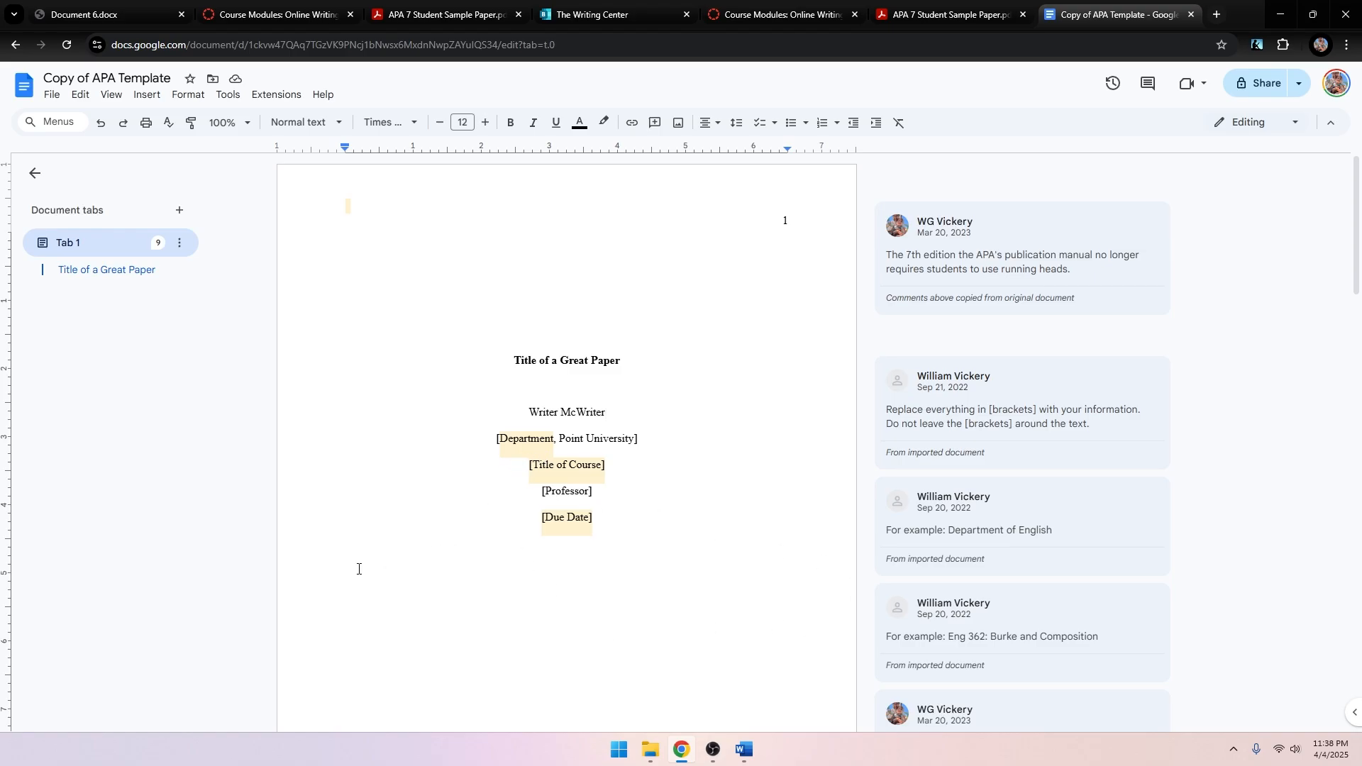
pyautogui.doubleClick(741, 230)
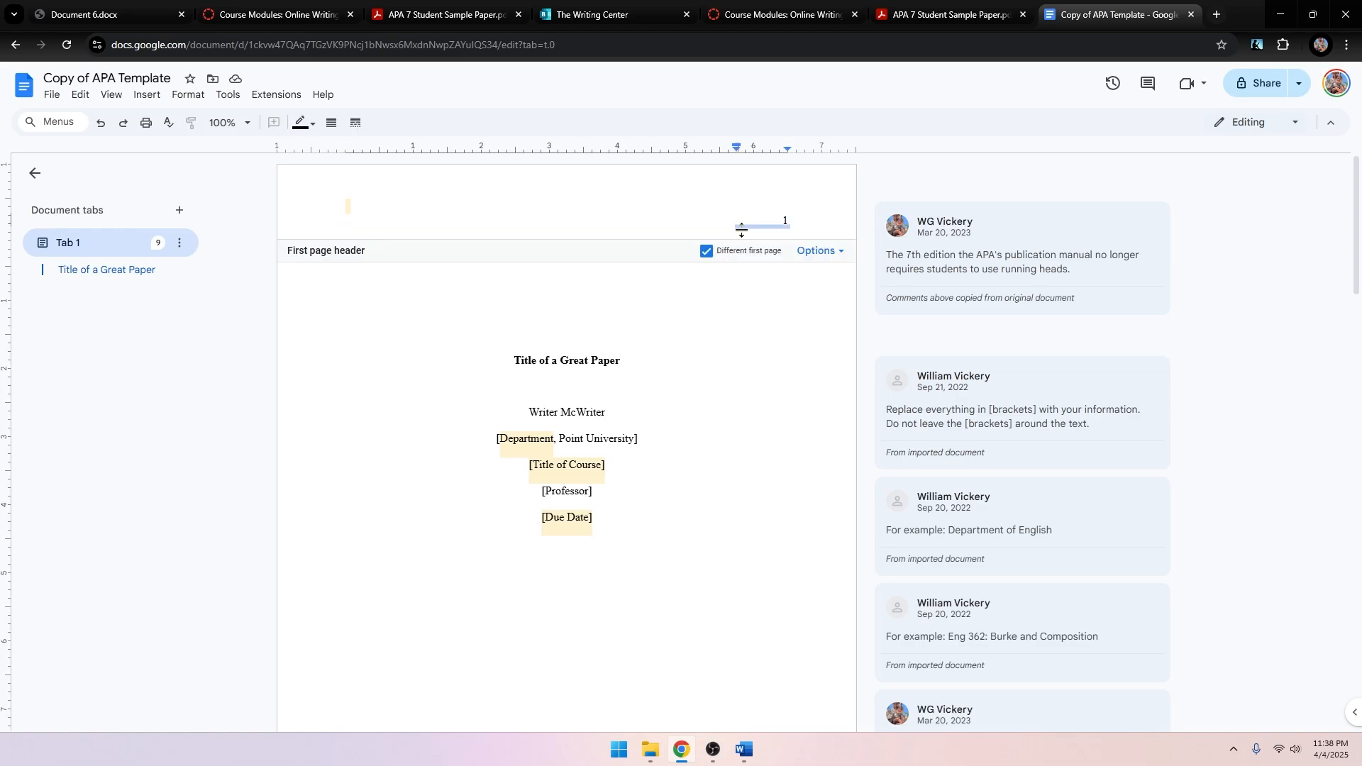
pyautogui.click(719, 417)
pyautogui.scroll(-6, 652, 351)
pyautogui.scroll(-3, 652, 351)
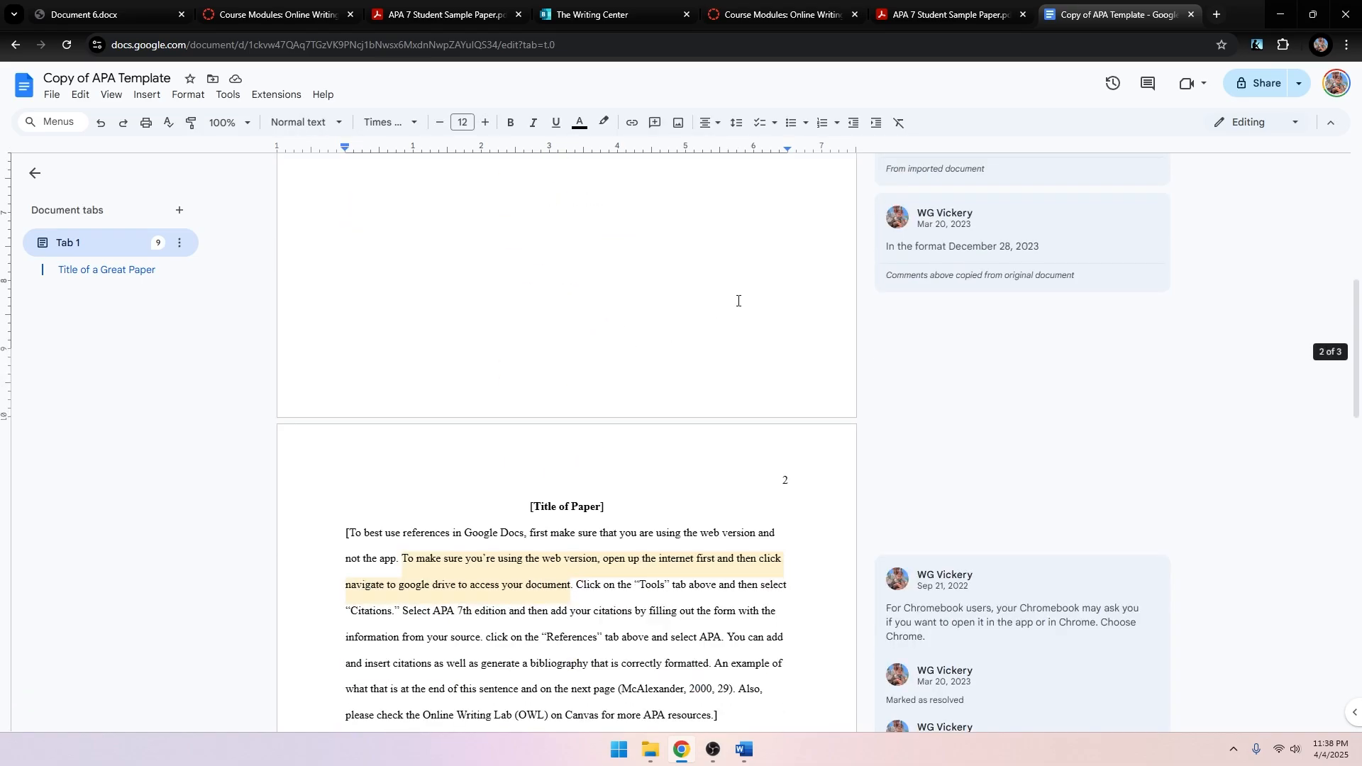
pyautogui.moveTo(531, 364); pyautogui.dragTo(610, 363)
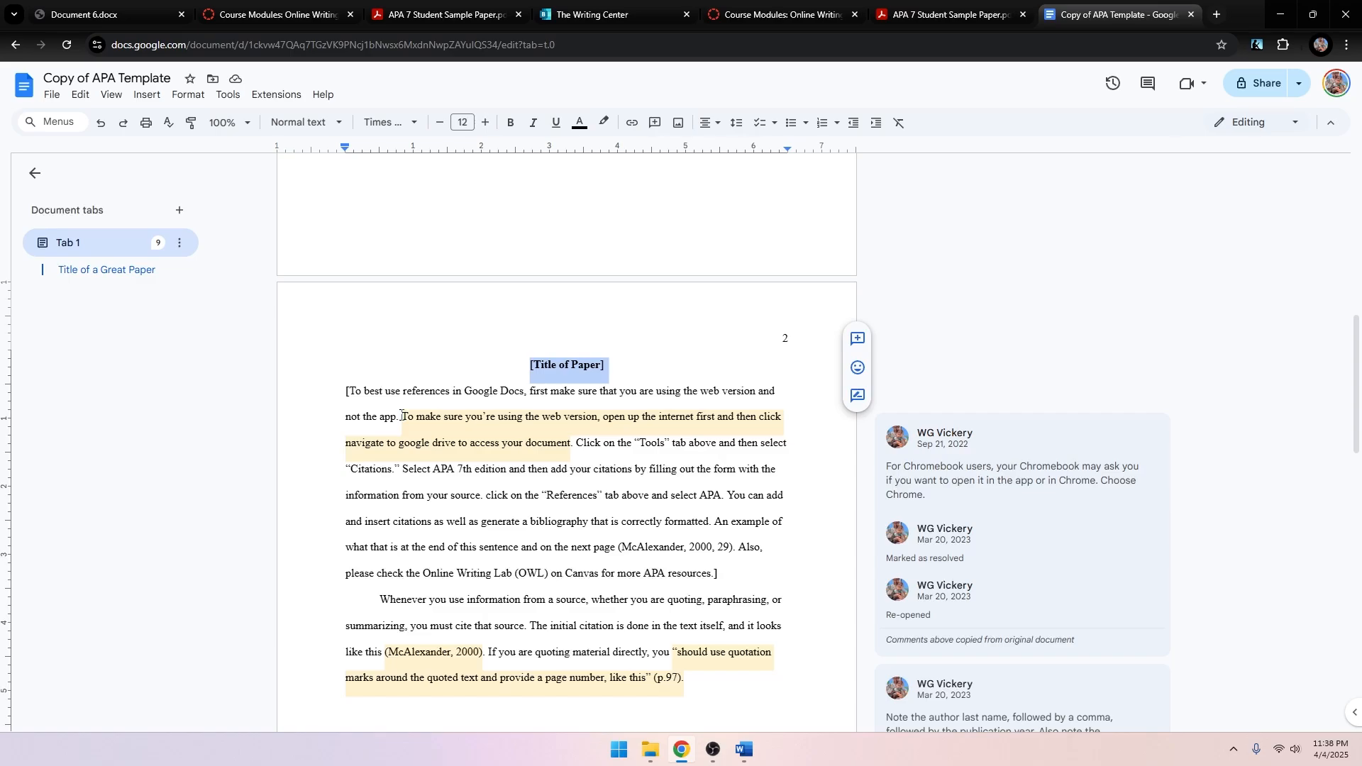
pyautogui.click(412, 394)
pyautogui.scroll(-5, 474, 605)
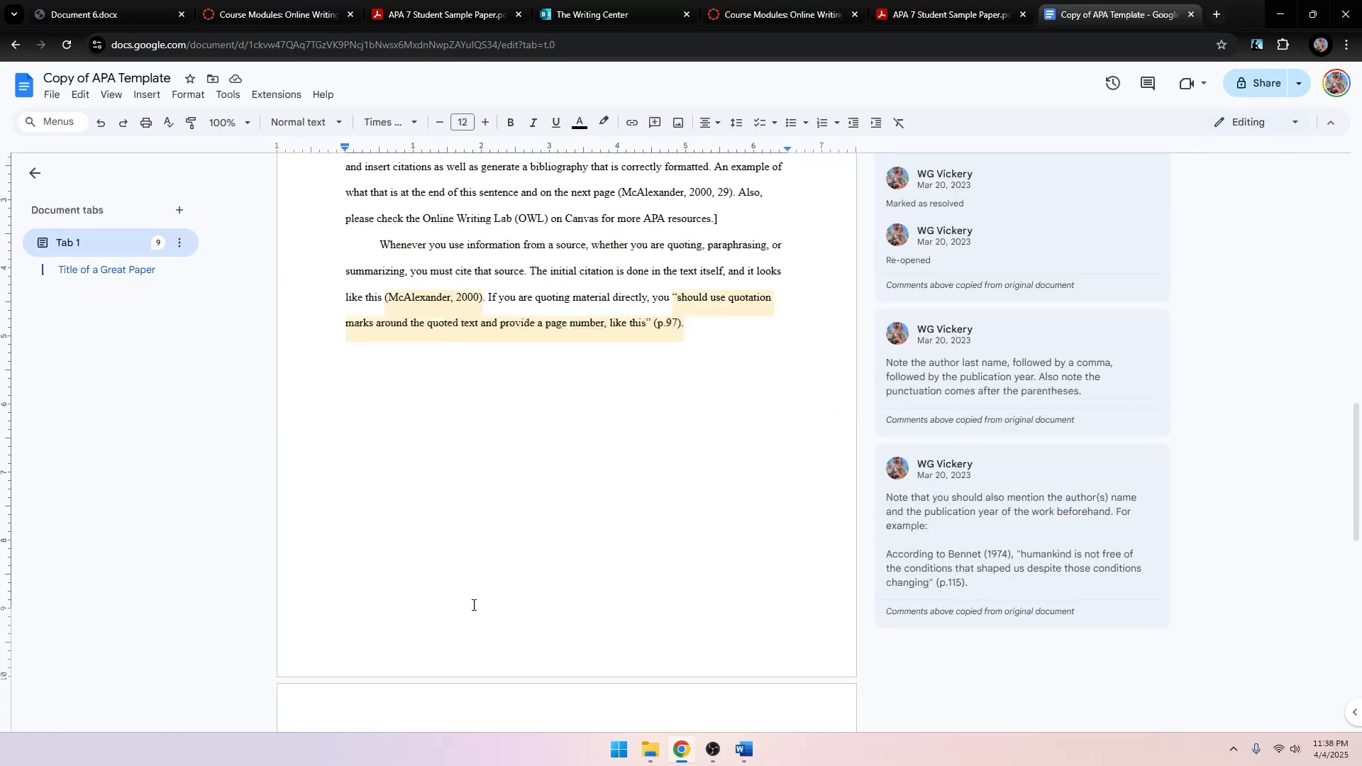
pyautogui.scroll(-6, 421, 555)
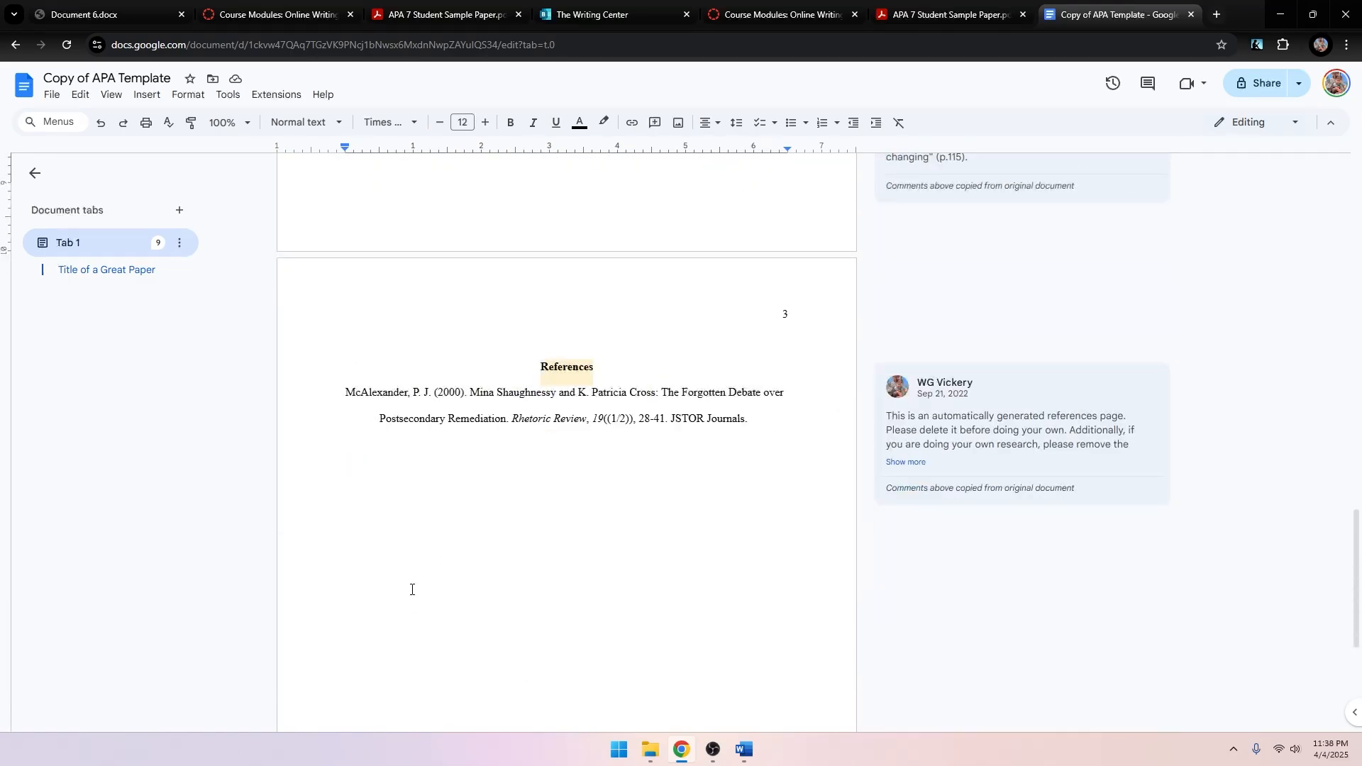
pyautogui.scroll(15, 539, 565)
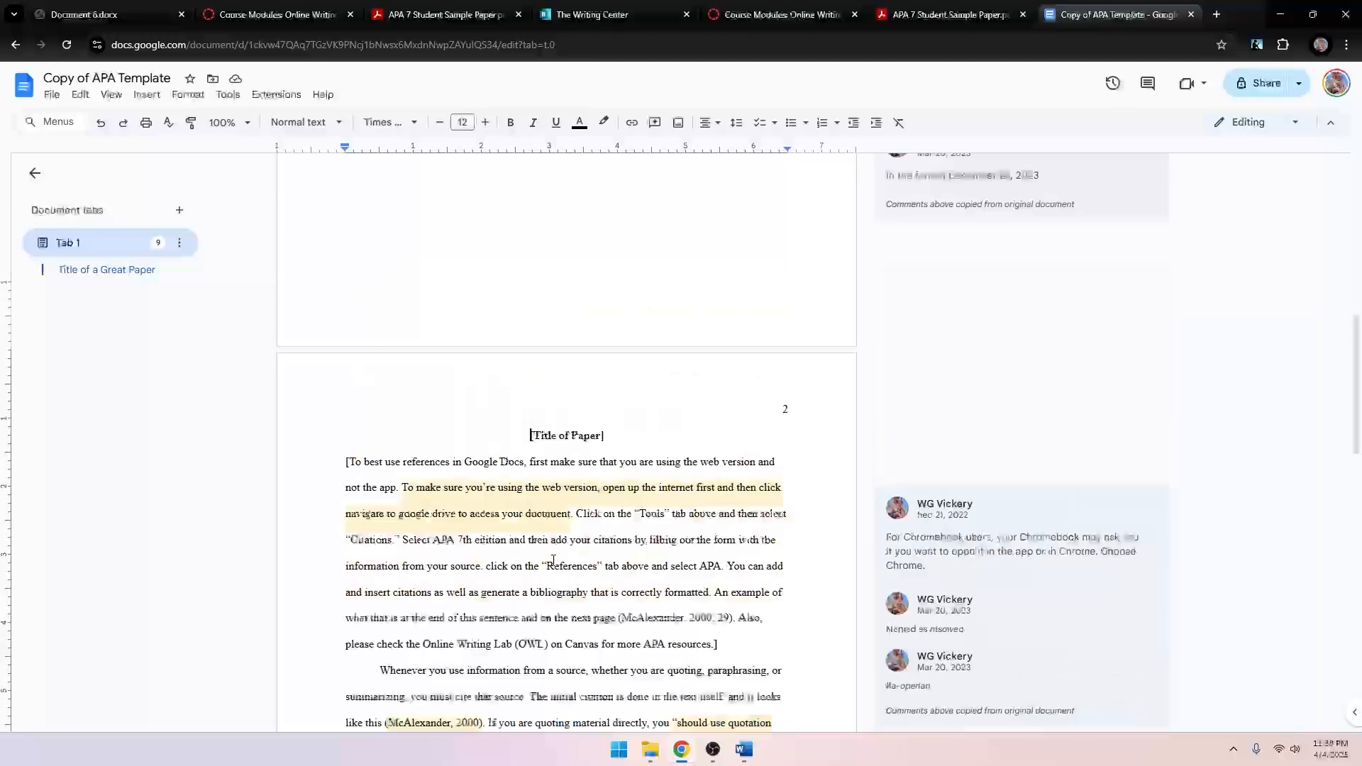
pyautogui.scroll(3, 507, 599)
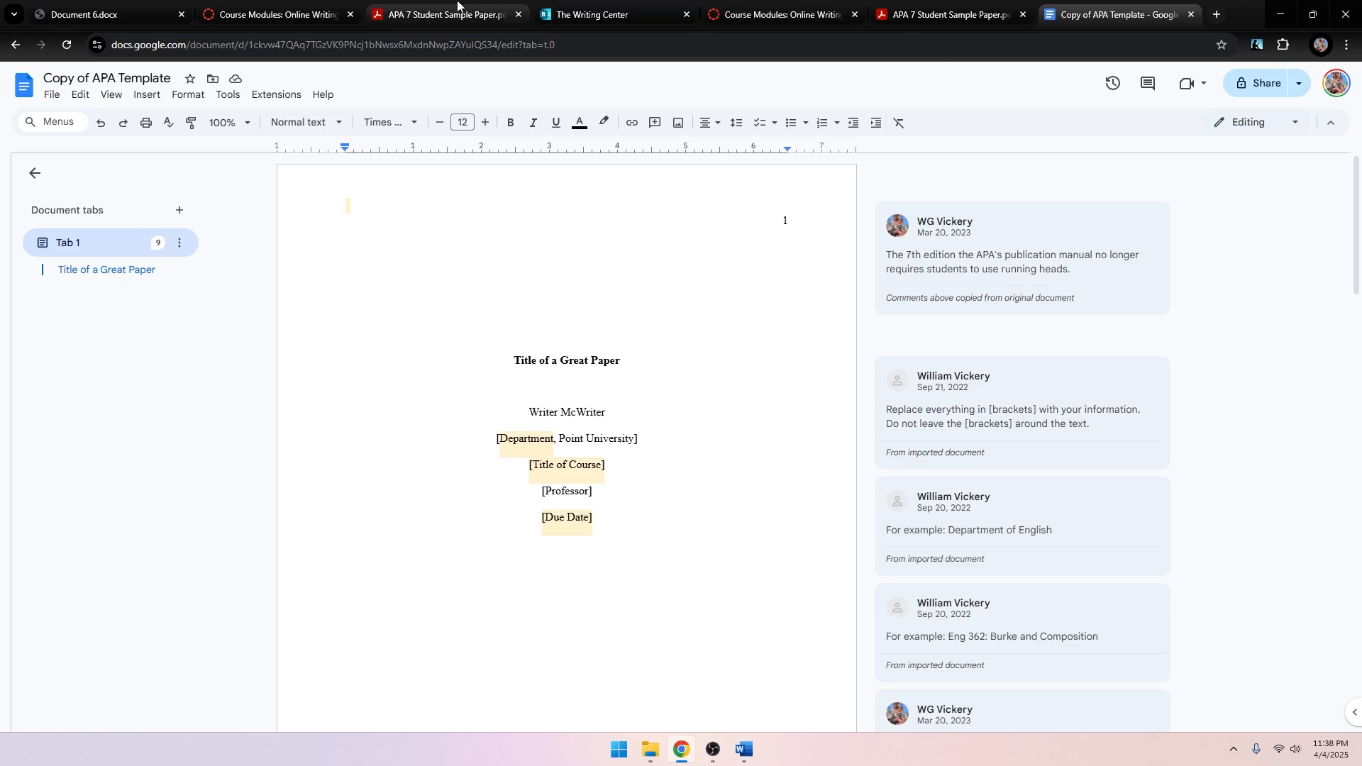
# Open the Citations sidebar from Tools and keep the style at APA (7th ed.).
pyautogui.click(227, 94)
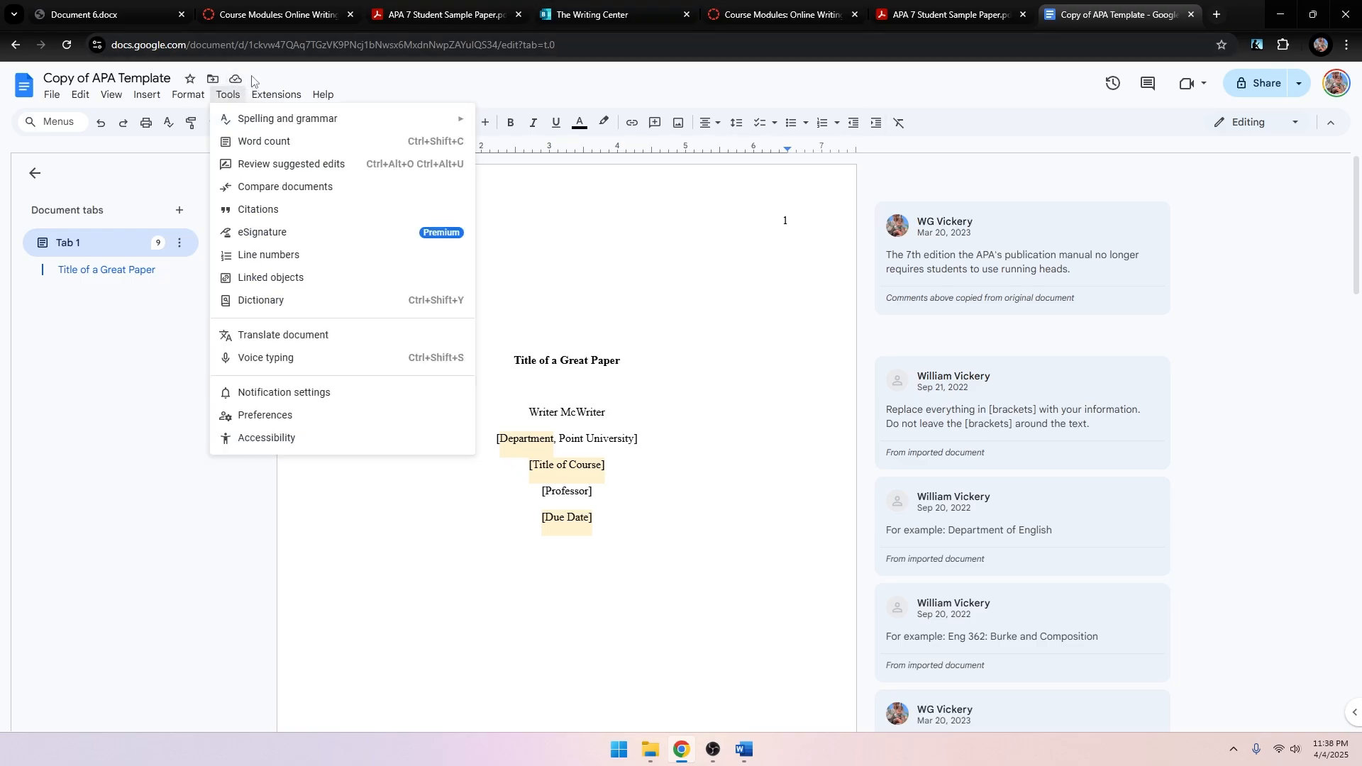
pyautogui.click(188, 95)
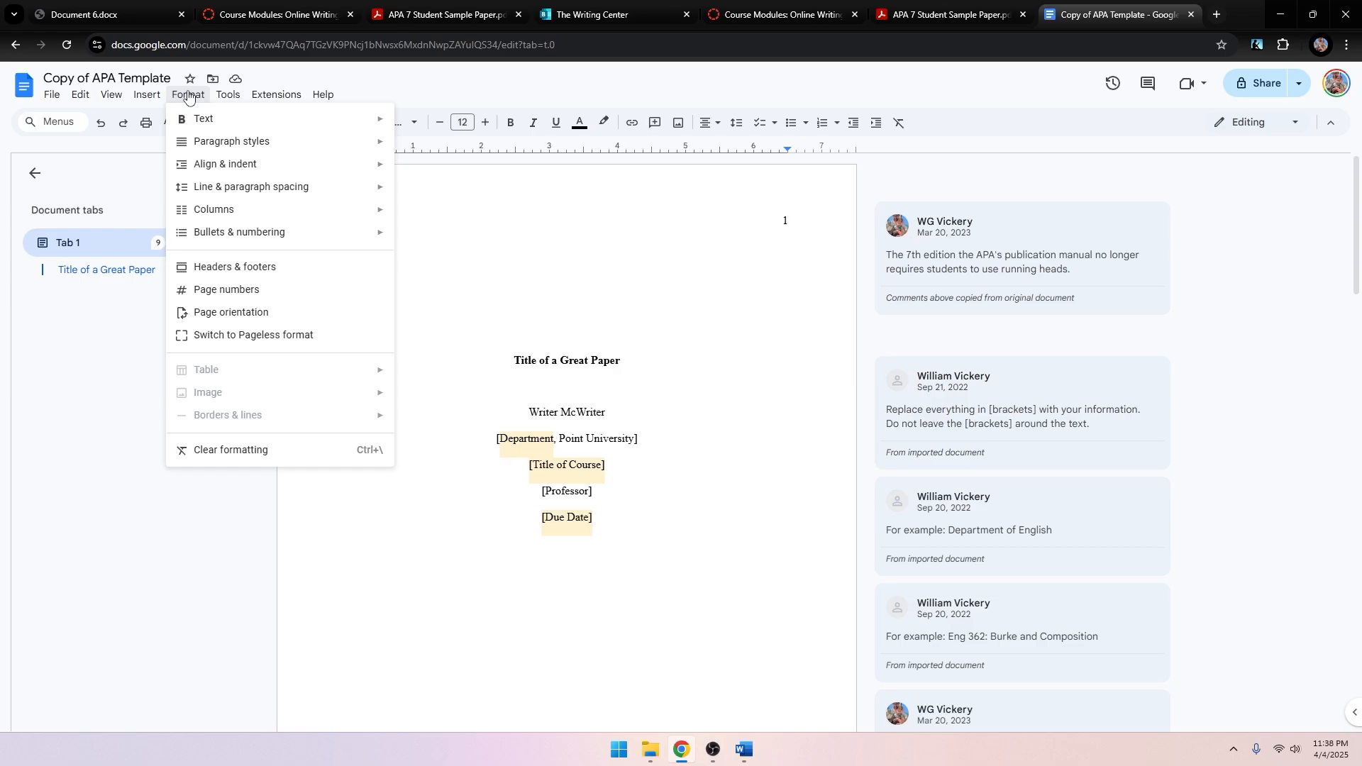
pyautogui.moveTo(239, 95)
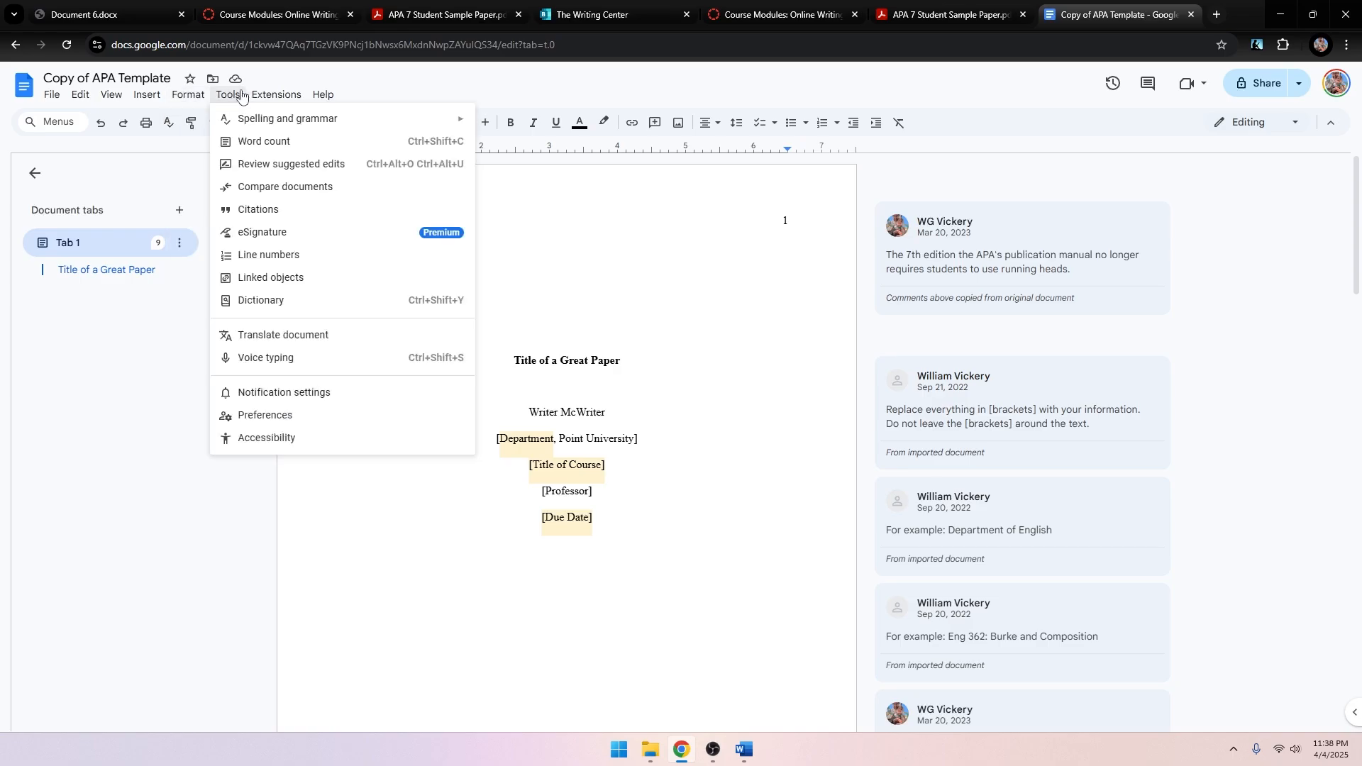
pyautogui.click(272, 211)
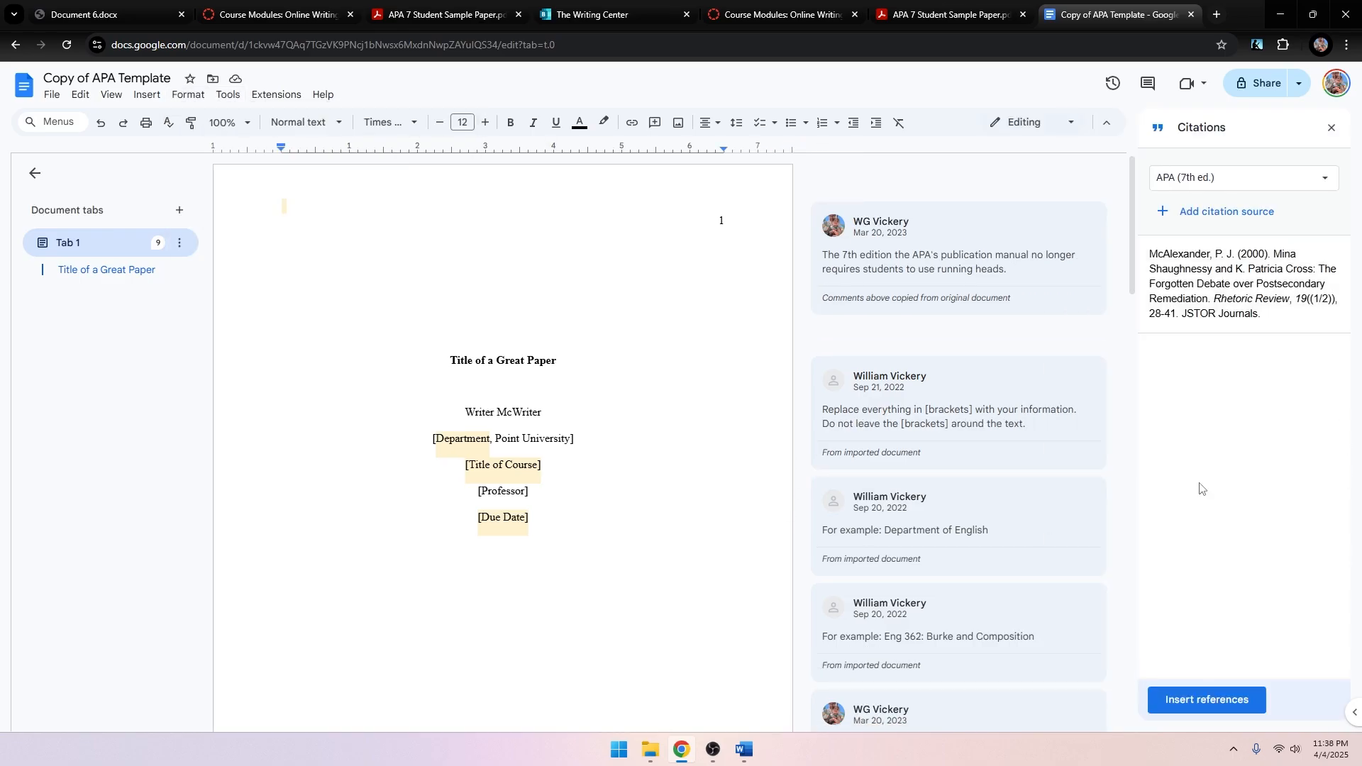
pyautogui.click(1241, 179)
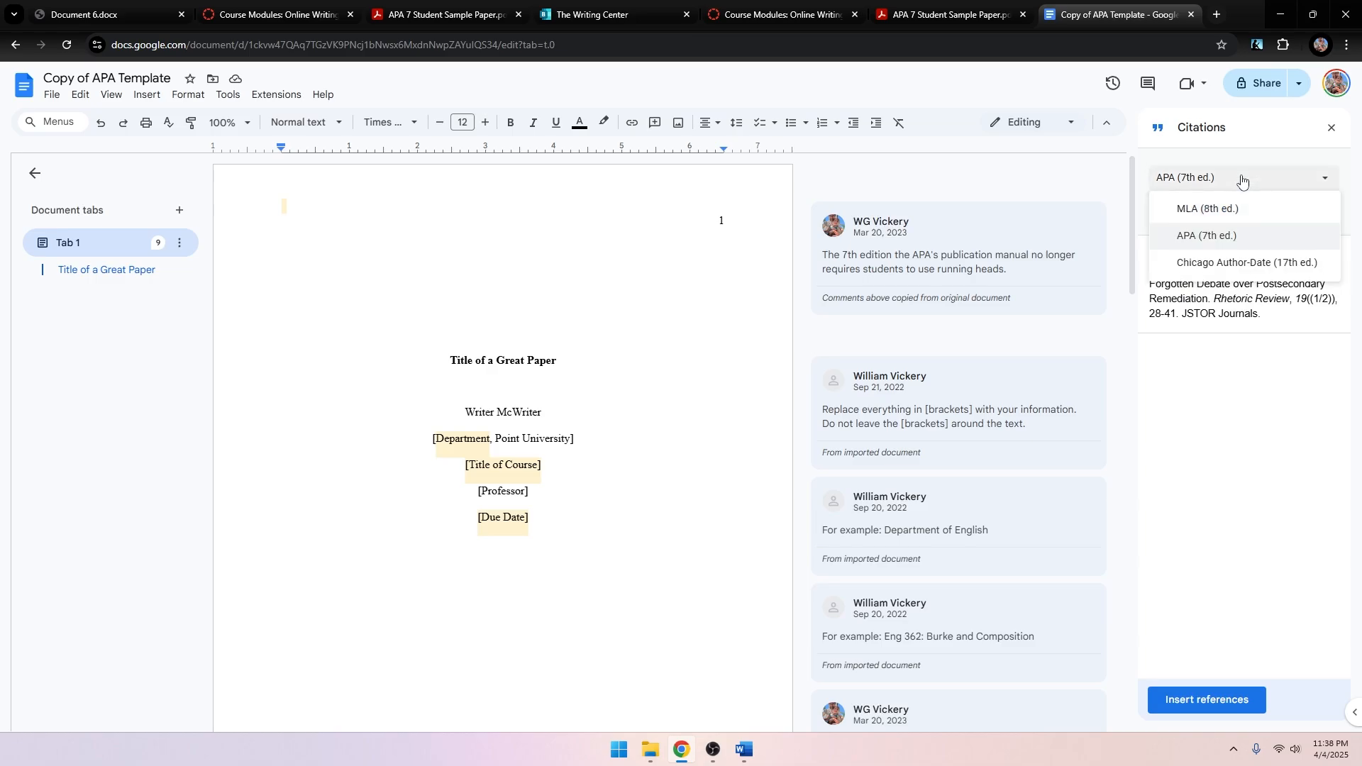
pyautogui.click(1232, 240)
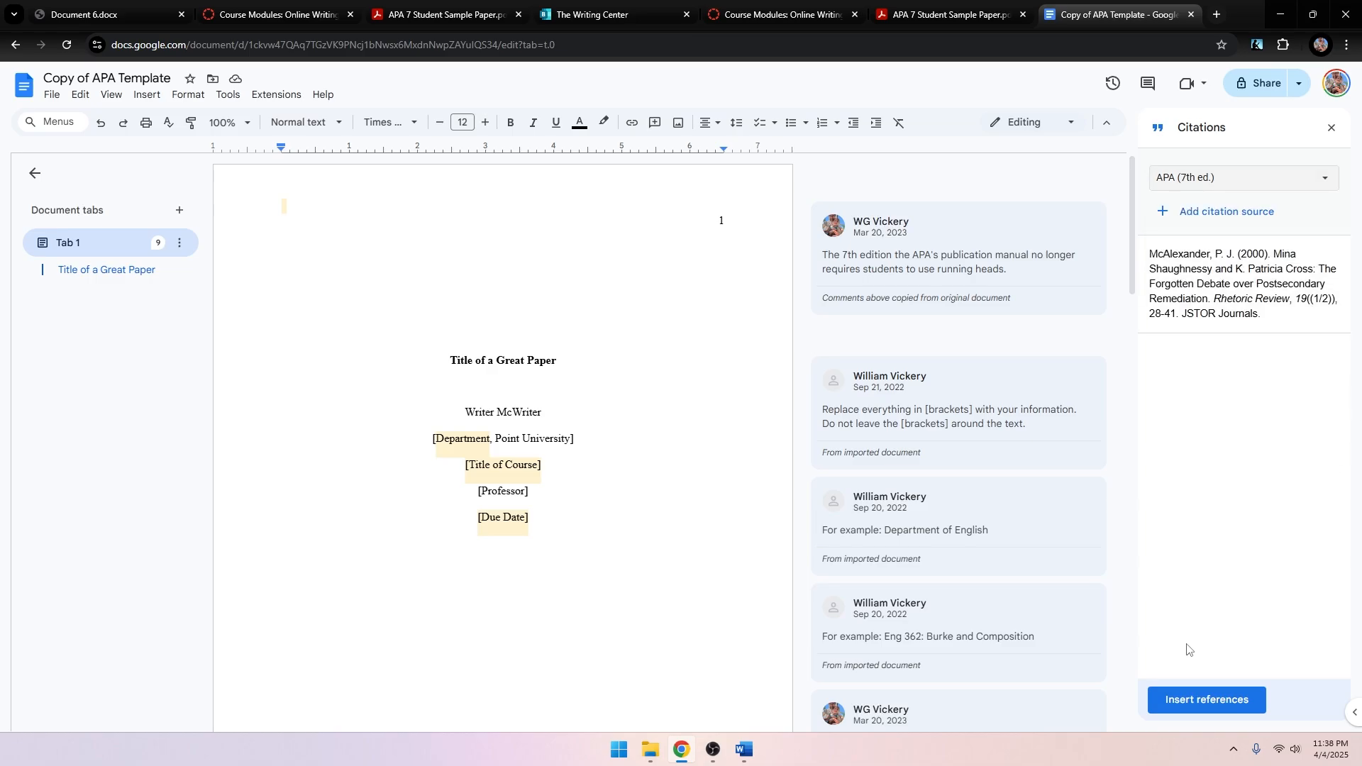
pyautogui.scroll(-10, 510, 572)
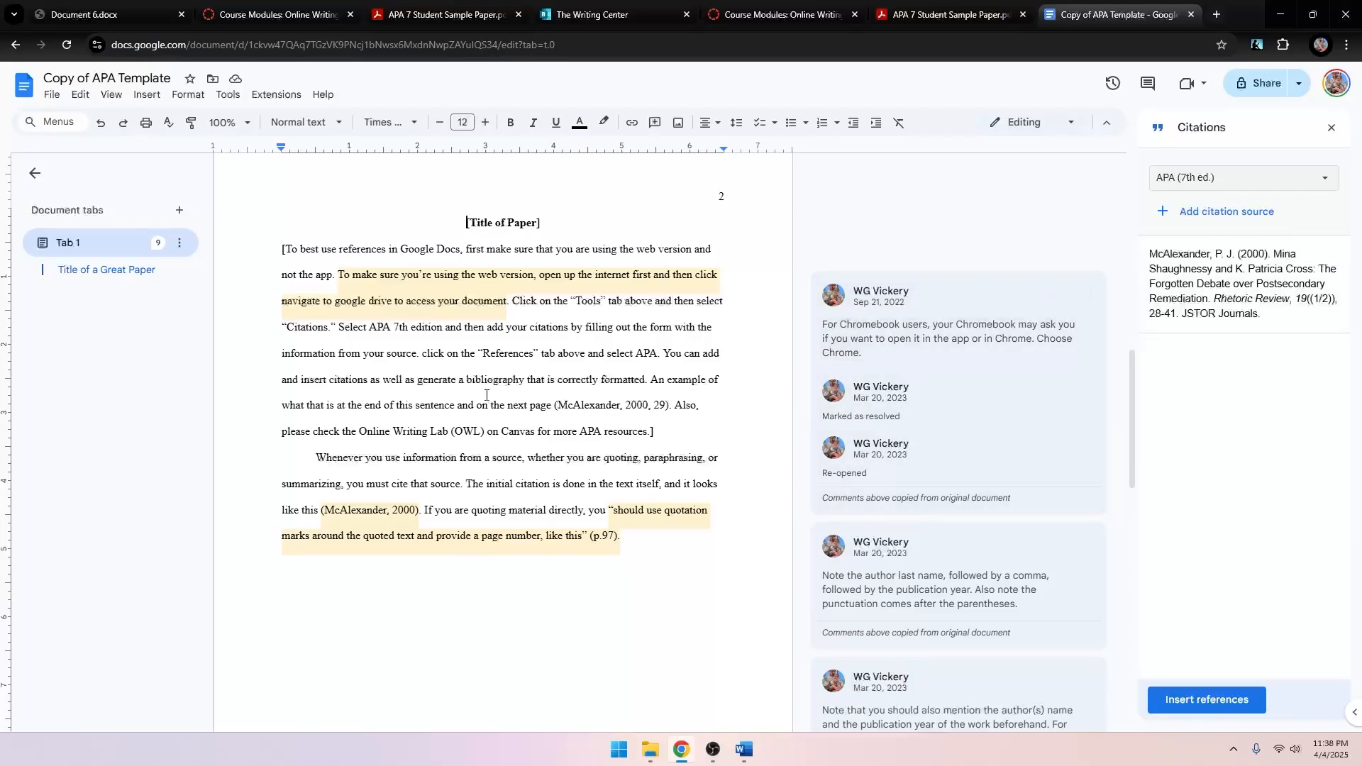
# Insert a (McAlexander, 2000) citation after 'cite that source', leaving out page number 465.
pyautogui.click(460, 483)
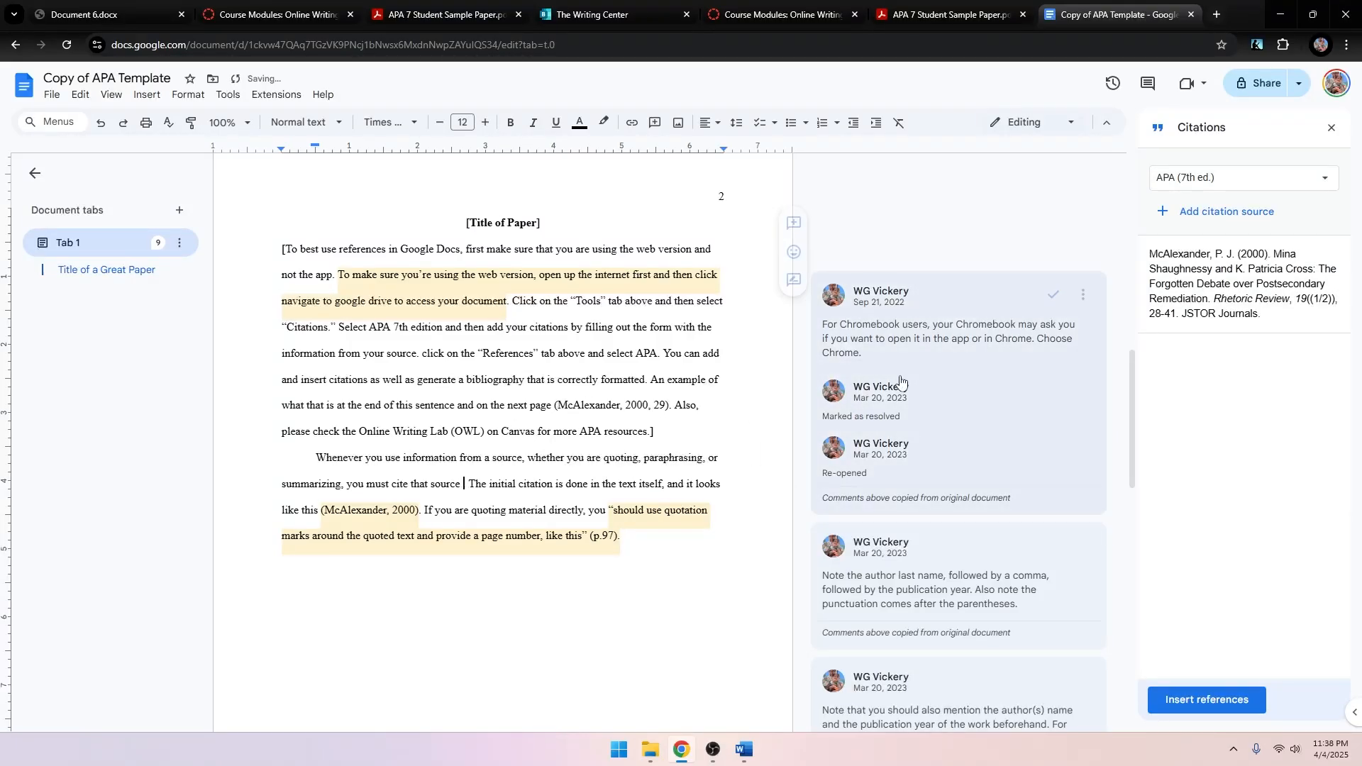
pyautogui.moveTo(1295, 281)
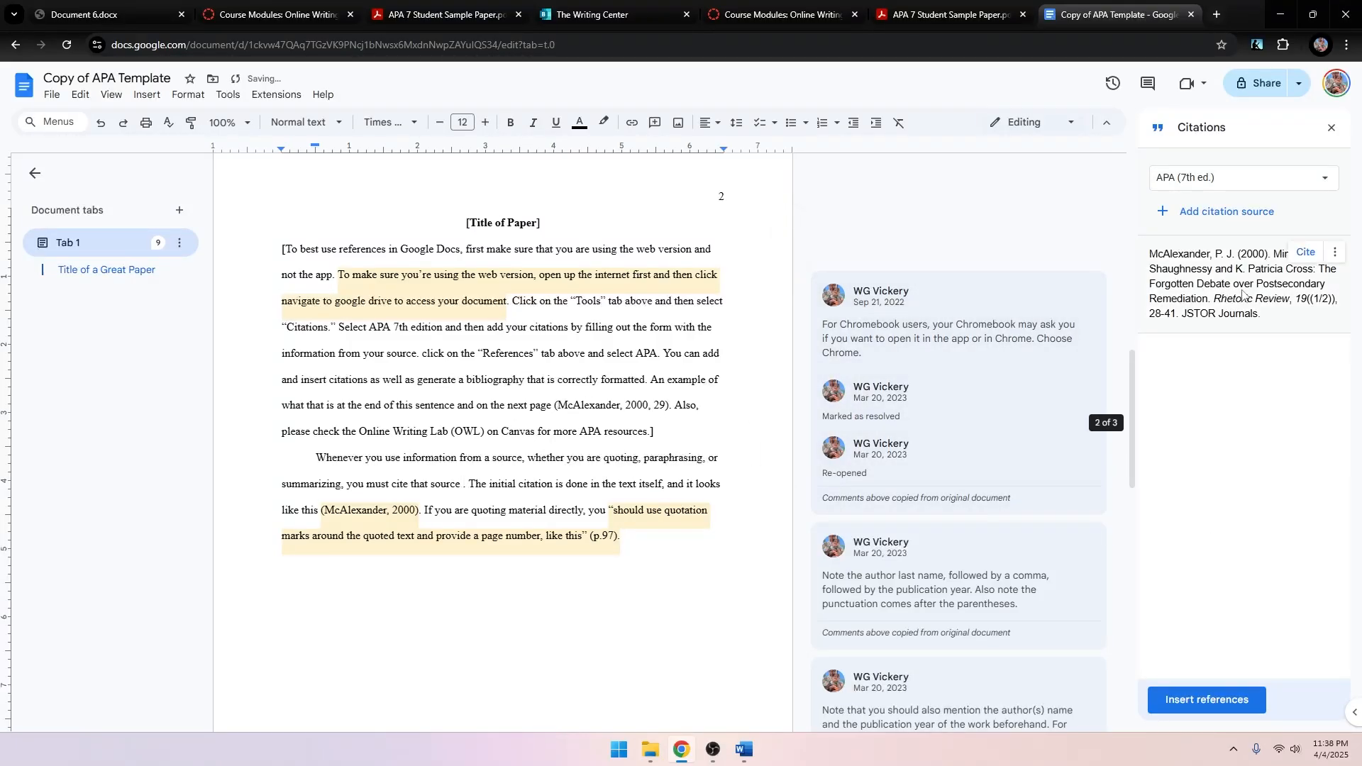
pyautogui.click(1309, 260)
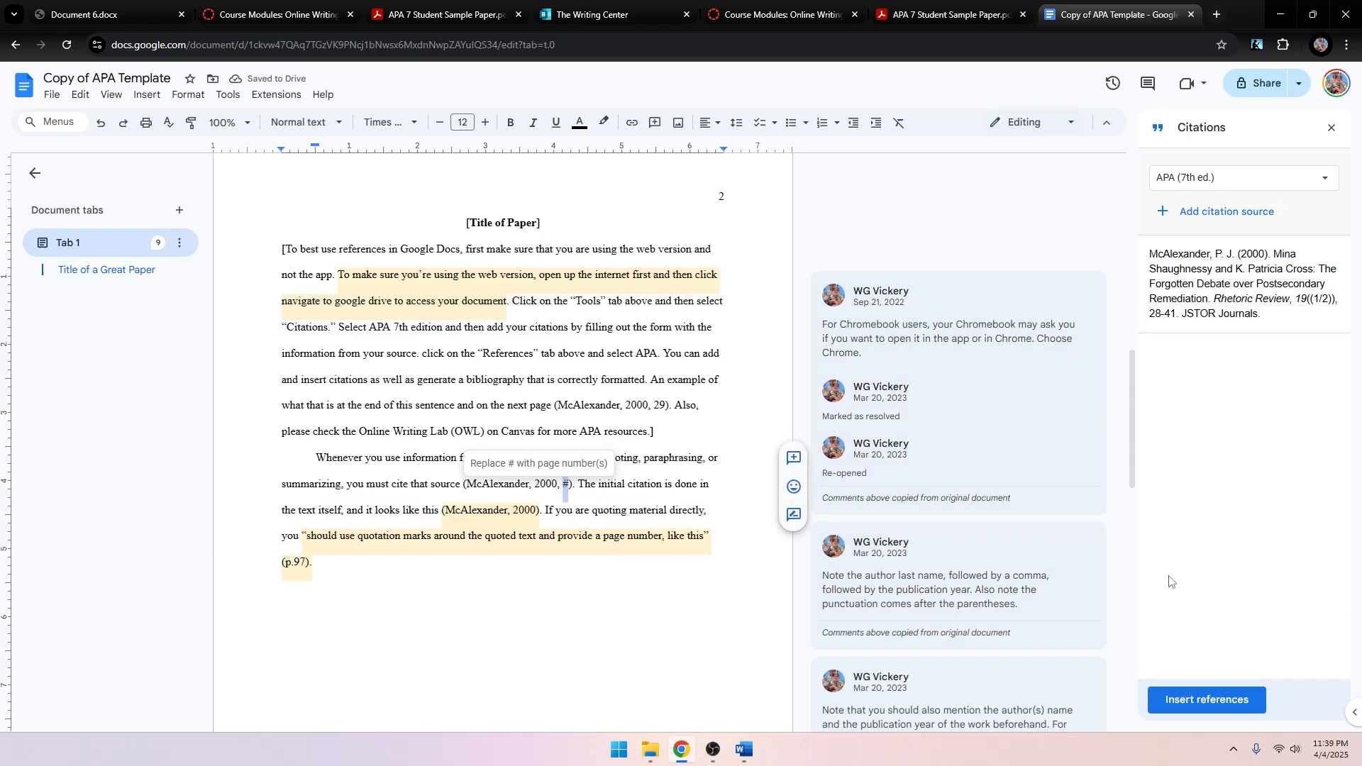
pyautogui.write('465')
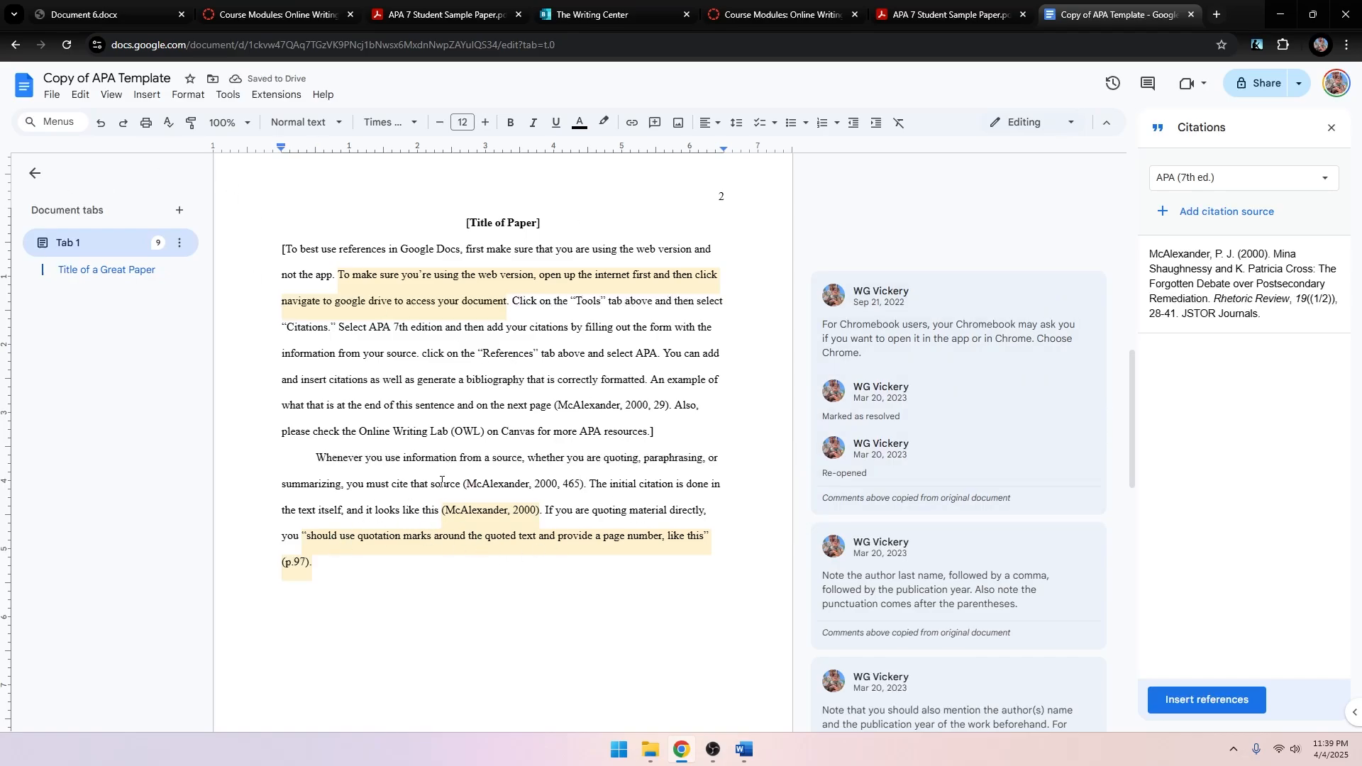
pyautogui.click(576, 486)
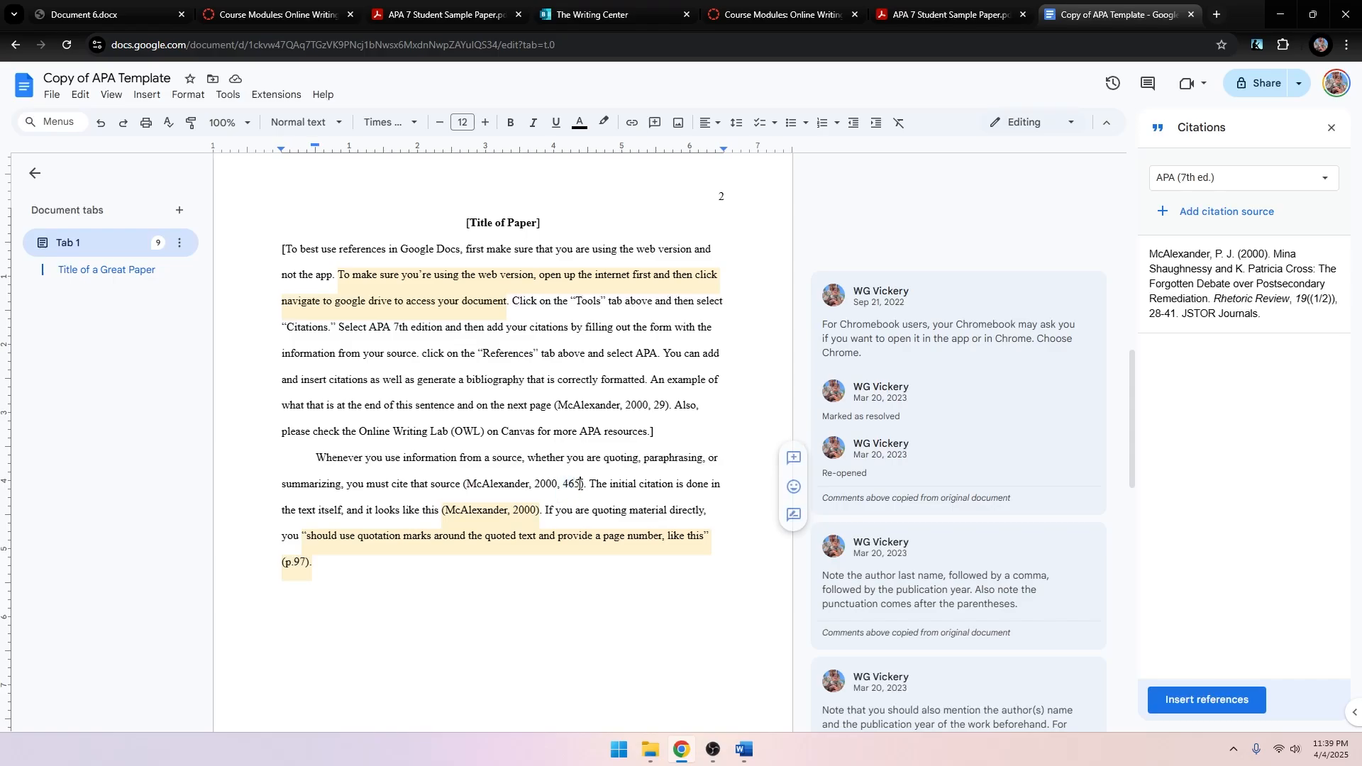
pyautogui.press('BackSpace')
pyautogui.press('BackSpace')
pyautogui.press('BackSpace')
pyautogui.press('BackSpace')
pyautogui.press('BackSpace')
# Delete all the content on the References page.
pyautogui.scroll(-2, 618, 532)
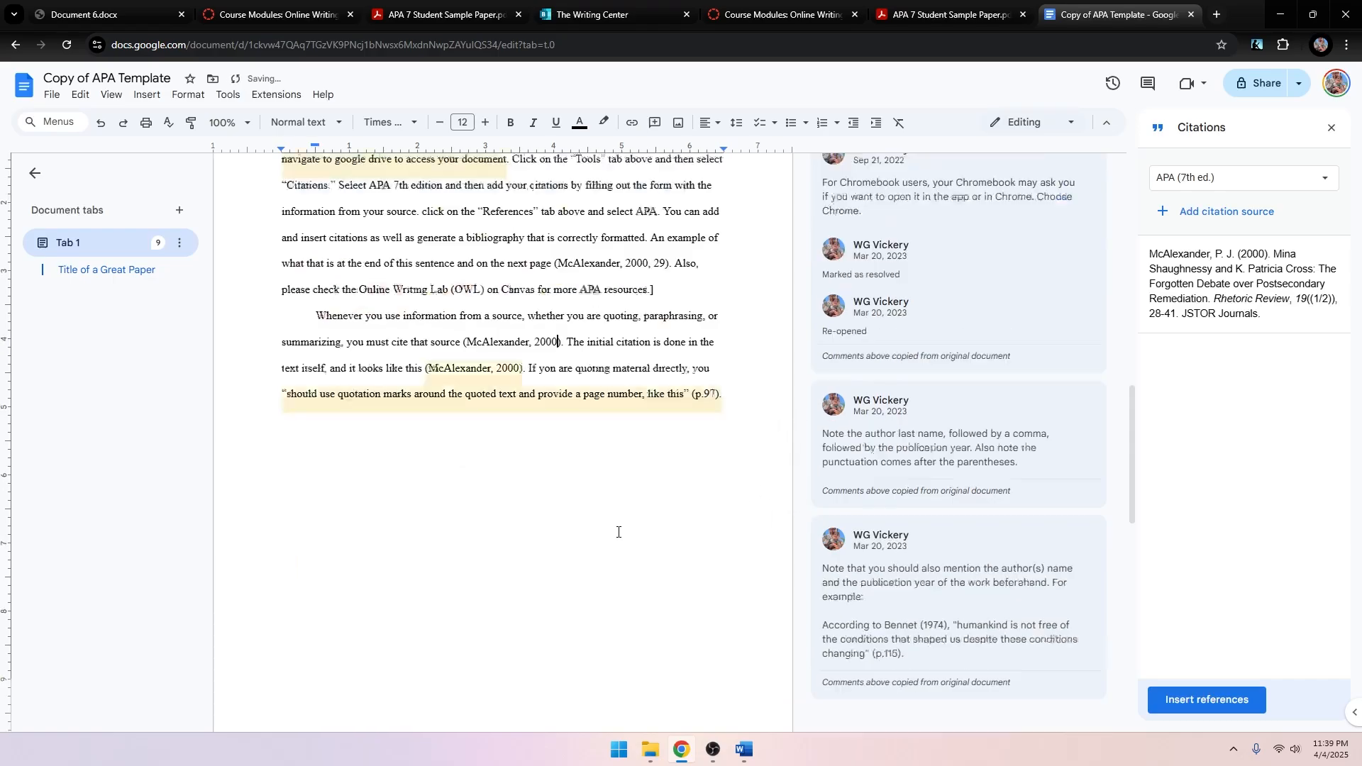
pyautogui.scroll(-4, 618, 532)
pyautogui.moveTo(429, 565); pyautogui.dragTo(892, 736)
pyautogui.press('BackSpace')
pyautogui.press('BackSpace')
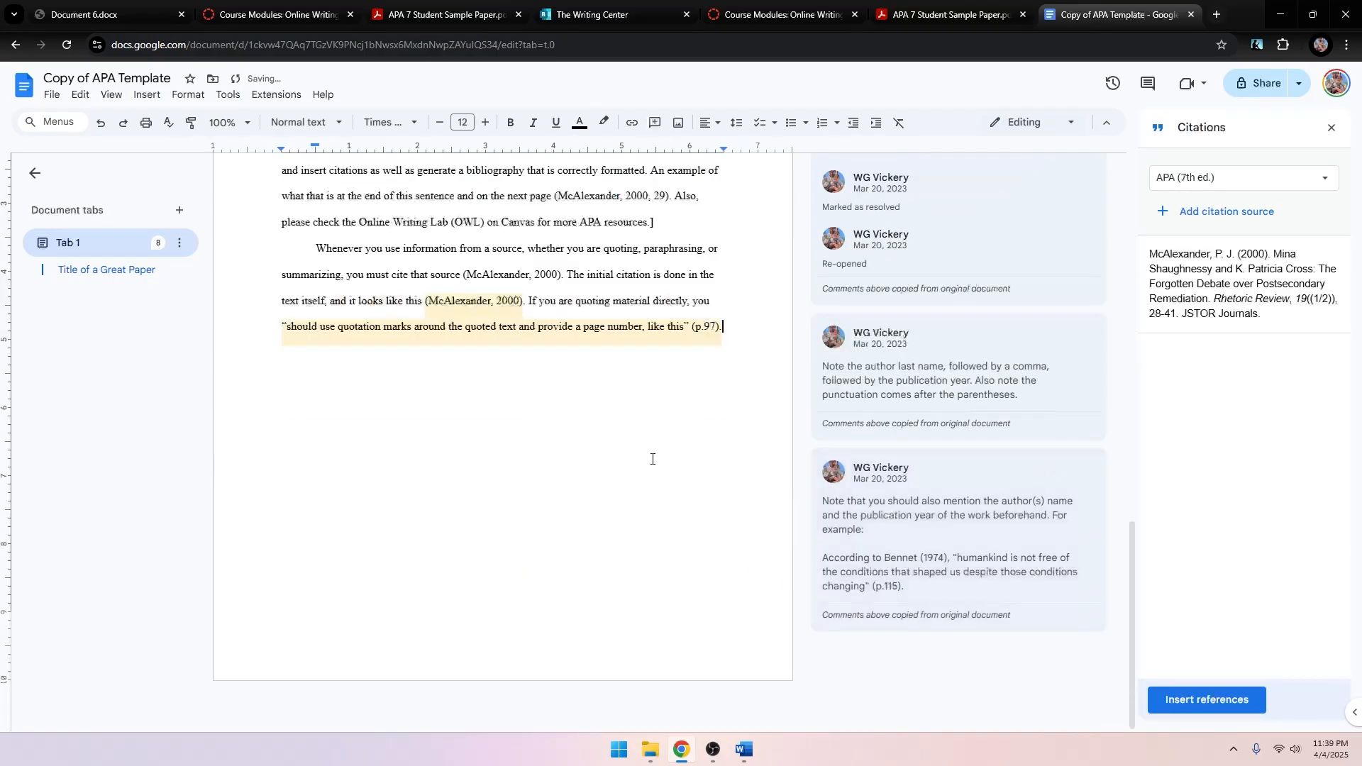
# Add a page break after the body text and insert the References list from the citations.
pyautogui.click(135, 98)
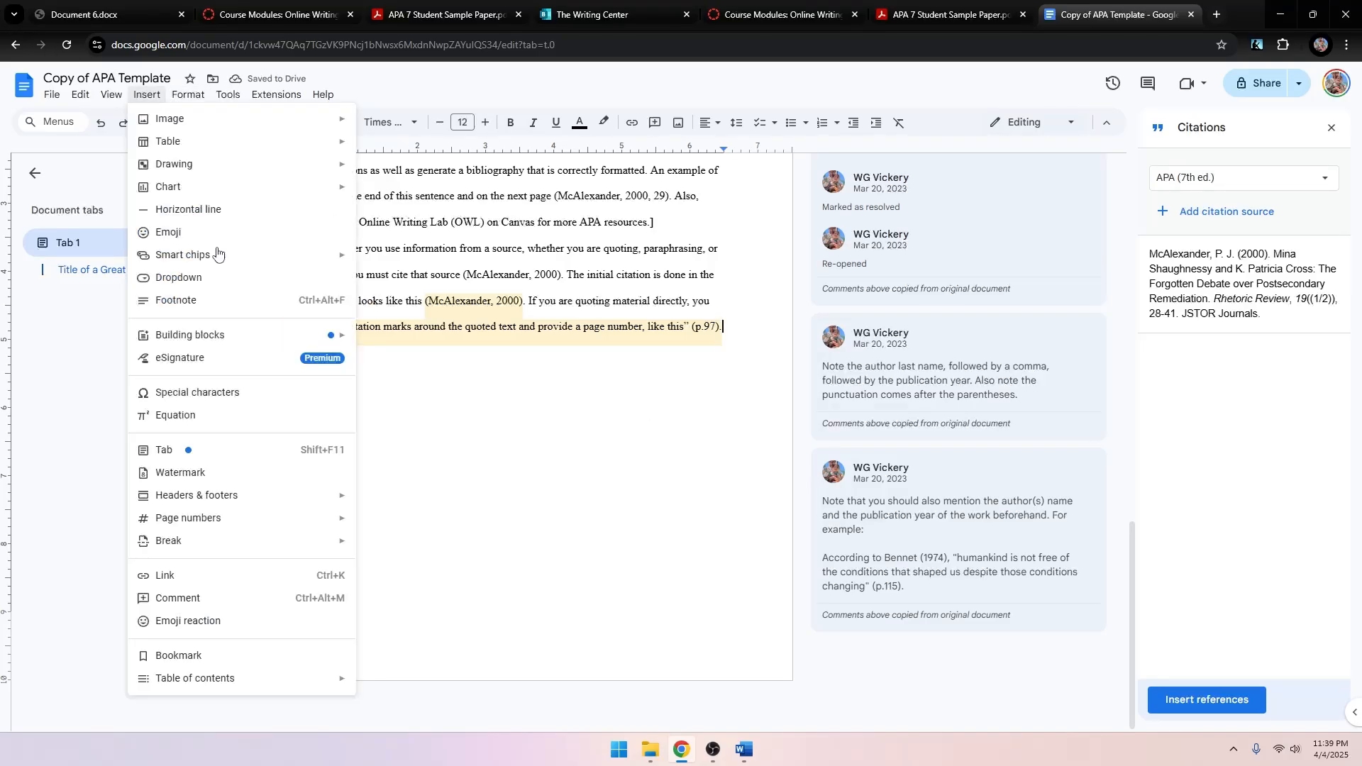
pyautogui.moveTo(268, 539)
pyautogui.click(370, 546)
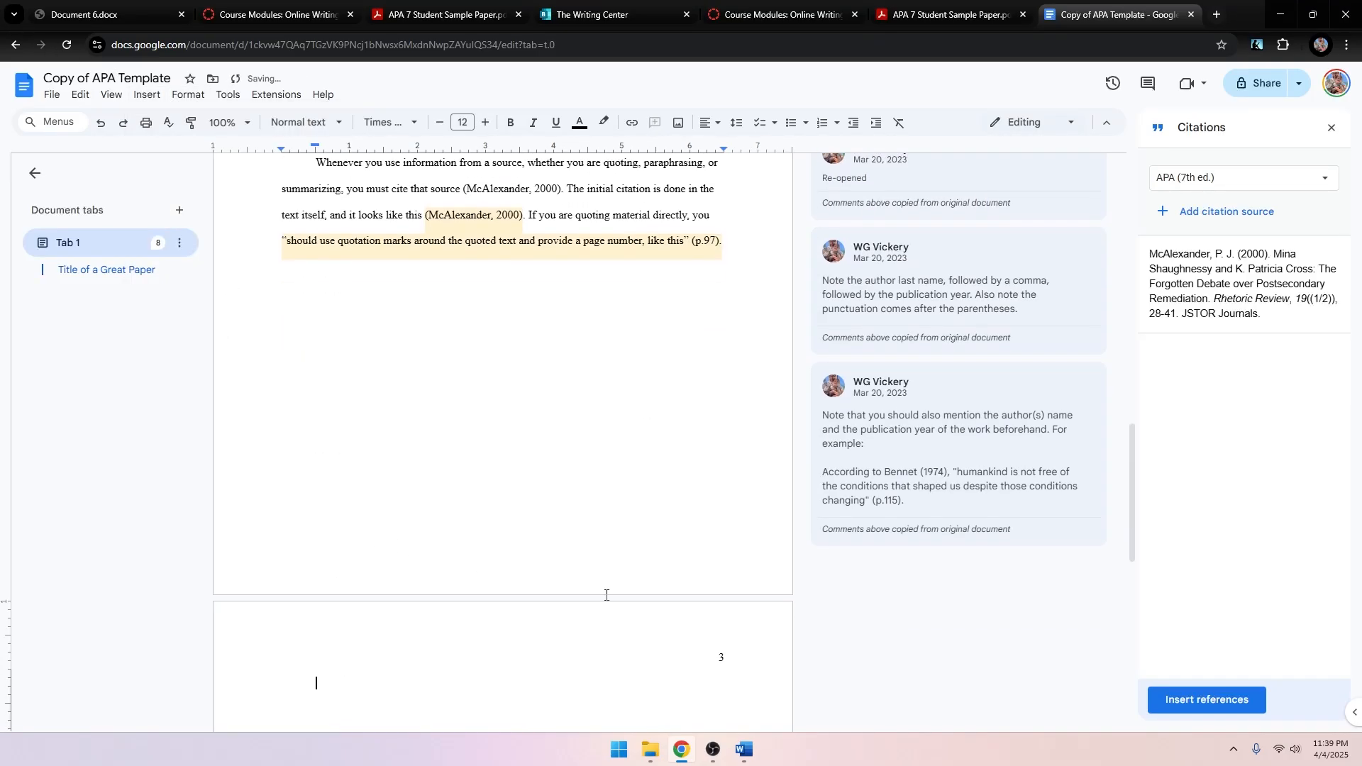
pyautogui.click(1195, 701)
# Delete the McAlexander source from the citations list and erase the References heading and entry.
pyautogui.scroll(-5, 540, 591)
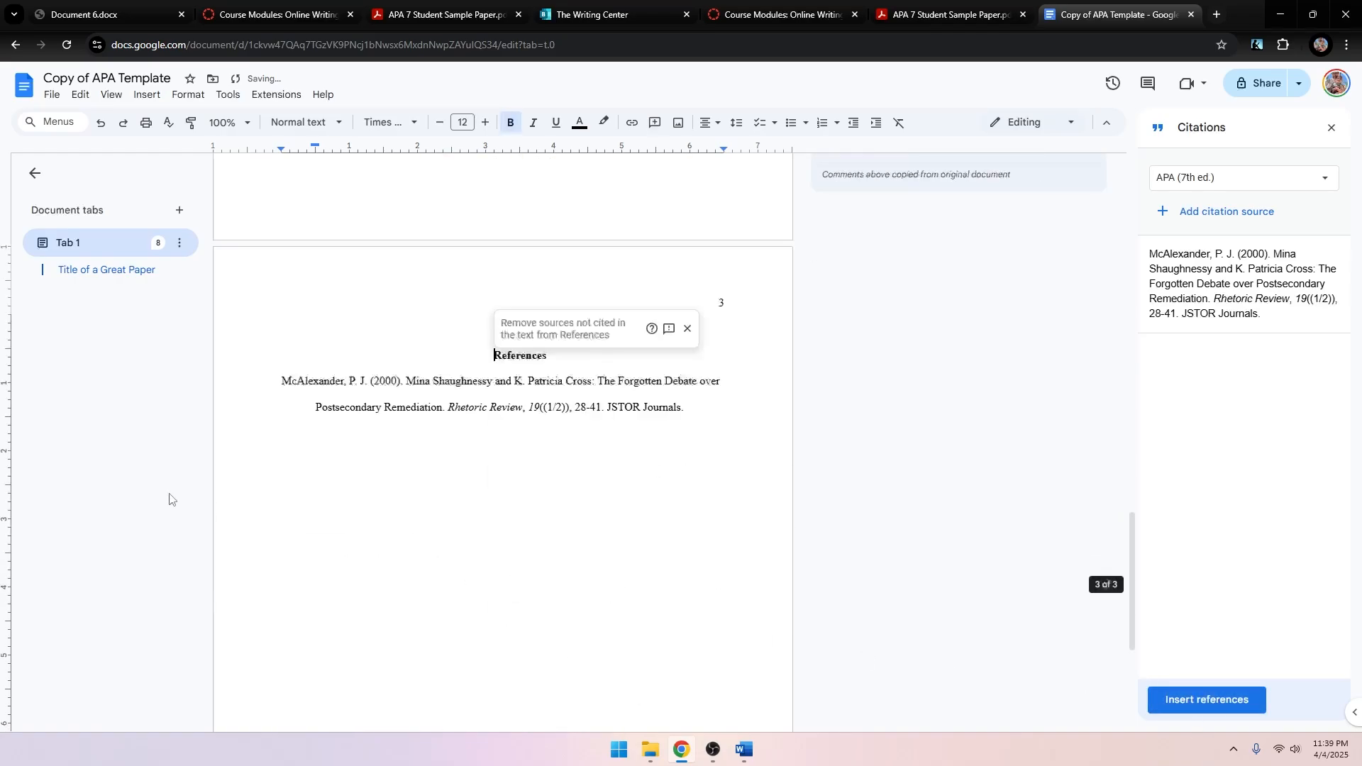
pyautogui.click(523, 432)
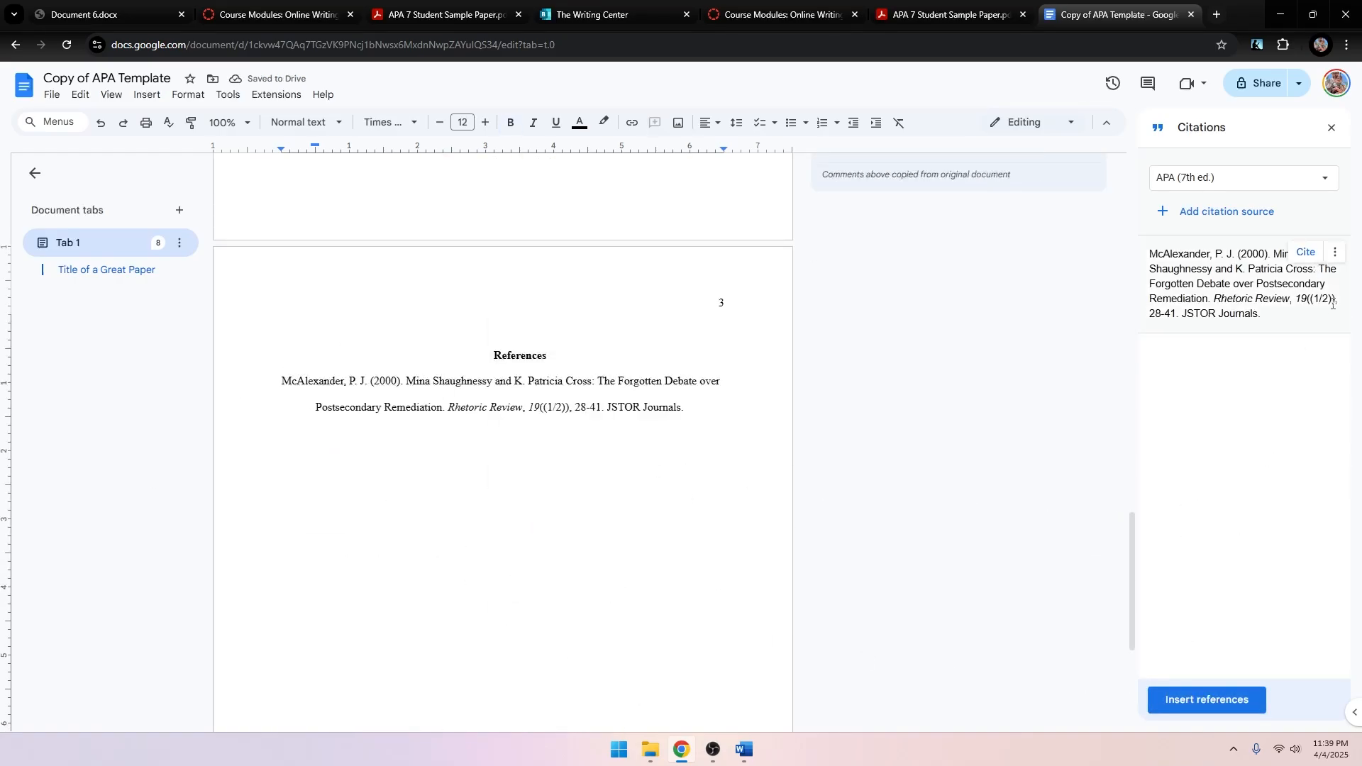
pyautogui.click(1334, 253)
pyautogui.click(1277, 331)
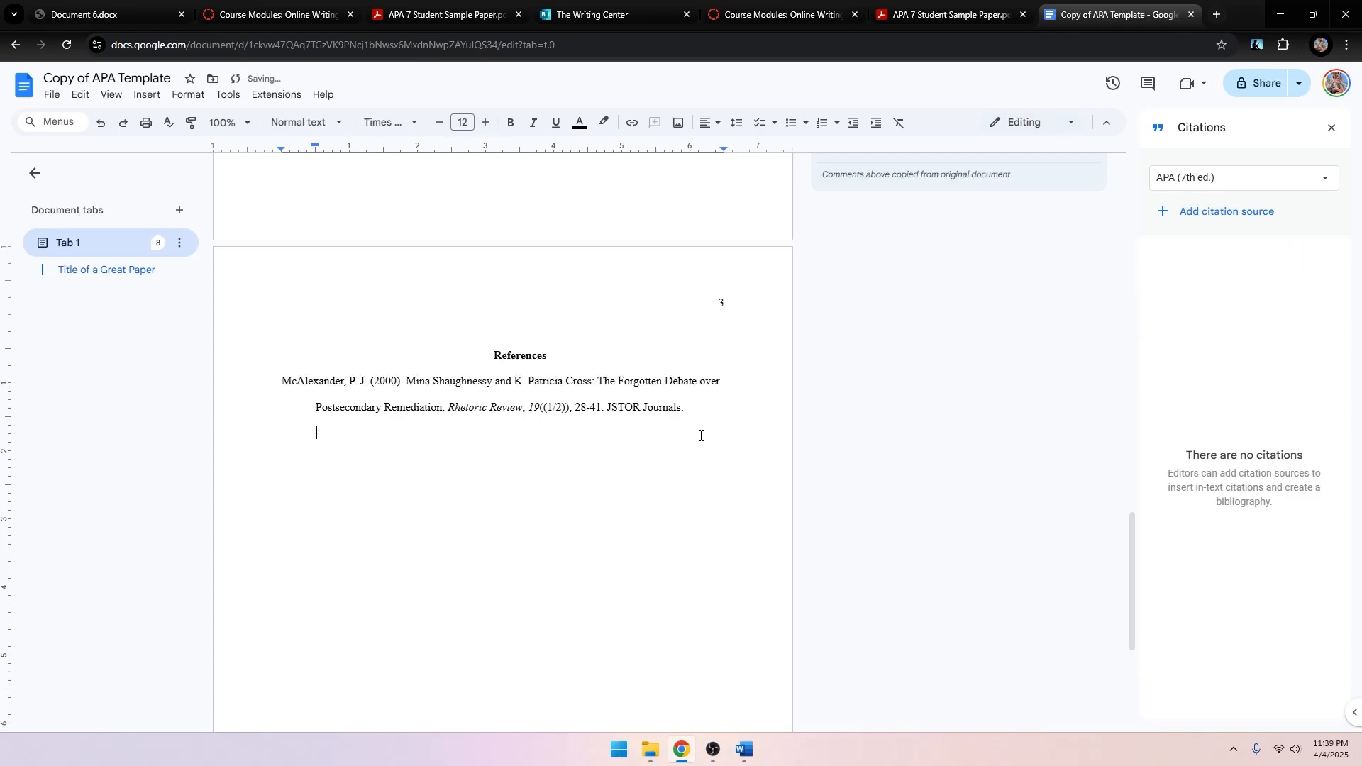
pyautogui.hotkey('shift', 'Up')
pyautogui.hotkey('shift', 'Up')
pyautogui.hotkey('shift', 'Up')
pyautogui.press('BackSpace')
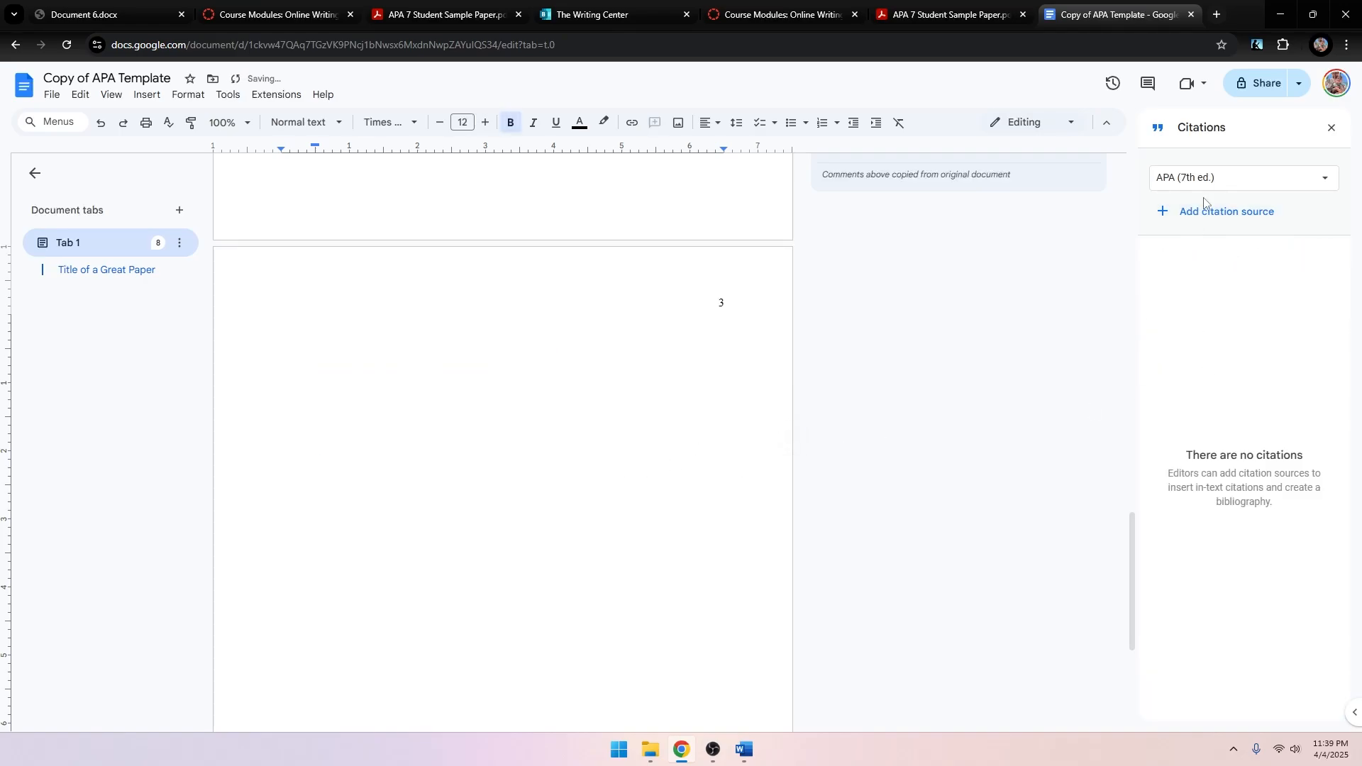
pyautogui.click(1205, 208)
# Start a new citation source as a Journal article accessed through an Online database.
pyautogui.click(1208, 196)
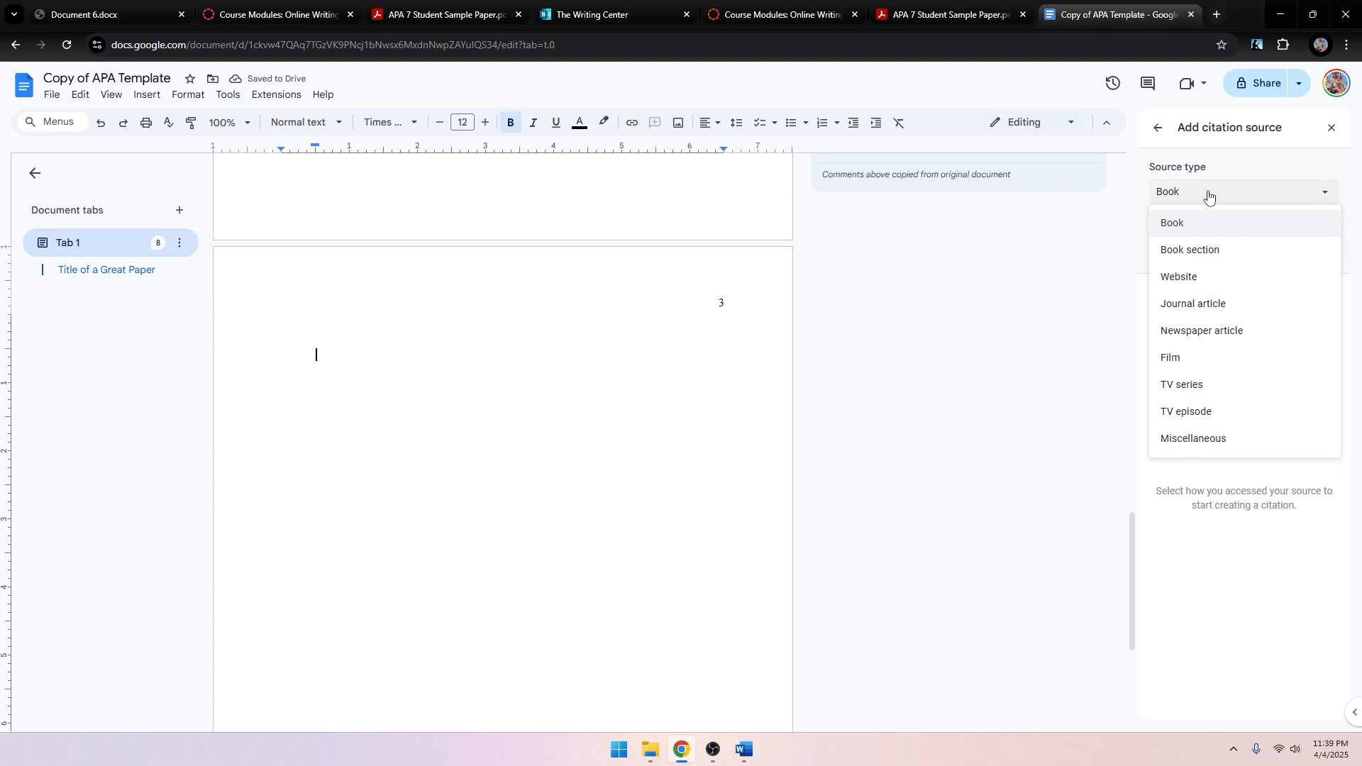
pyautogui.click(1211, 305)
pyautogui.click(1234, 249)
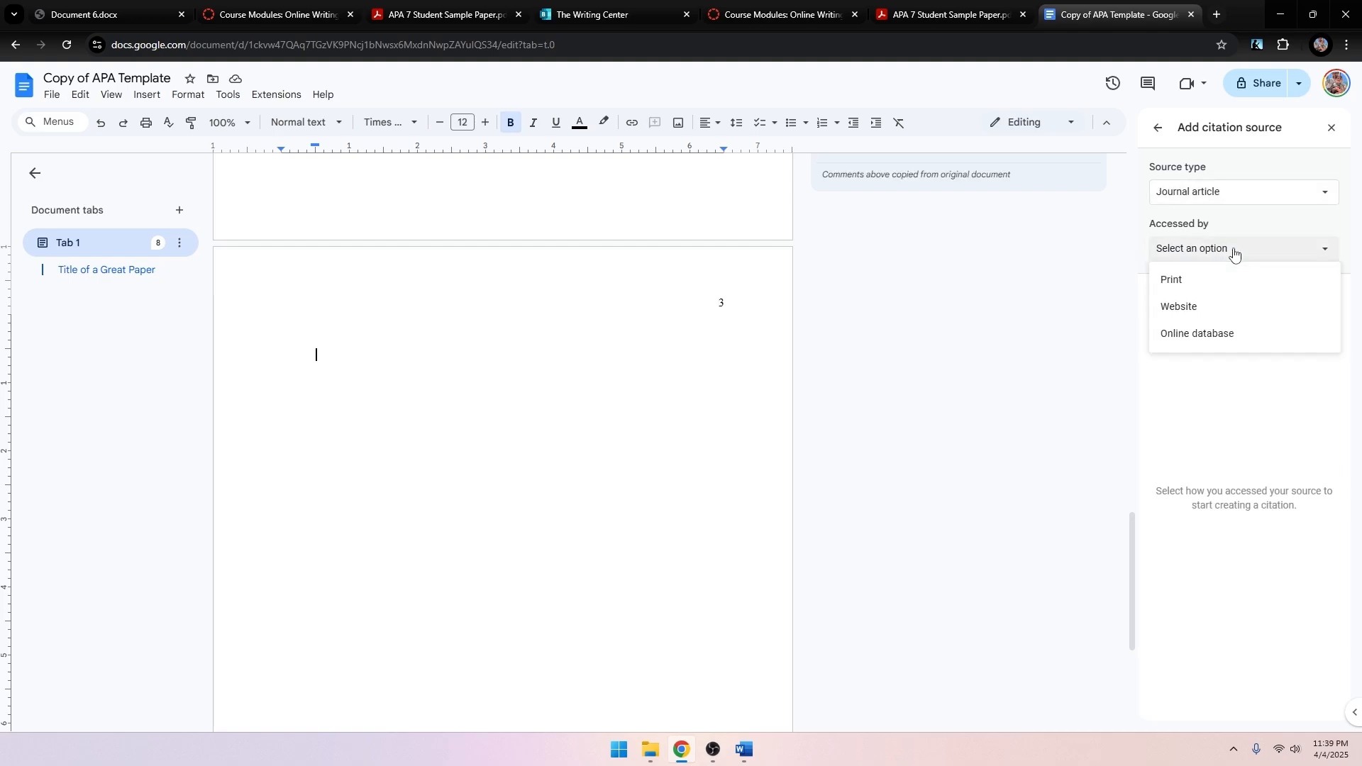
pyautogui.click(1214, 333)
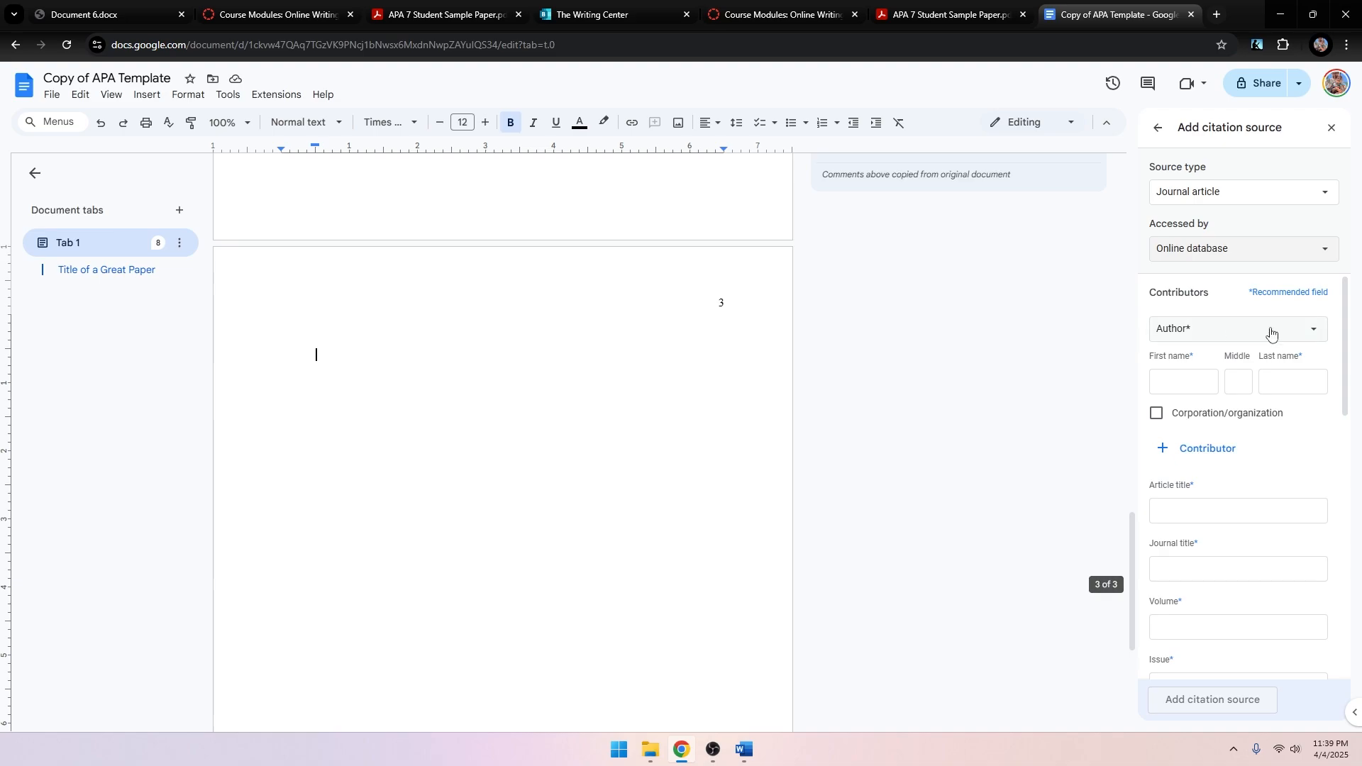
pyautogui.scroll(-10, 1322, 492)
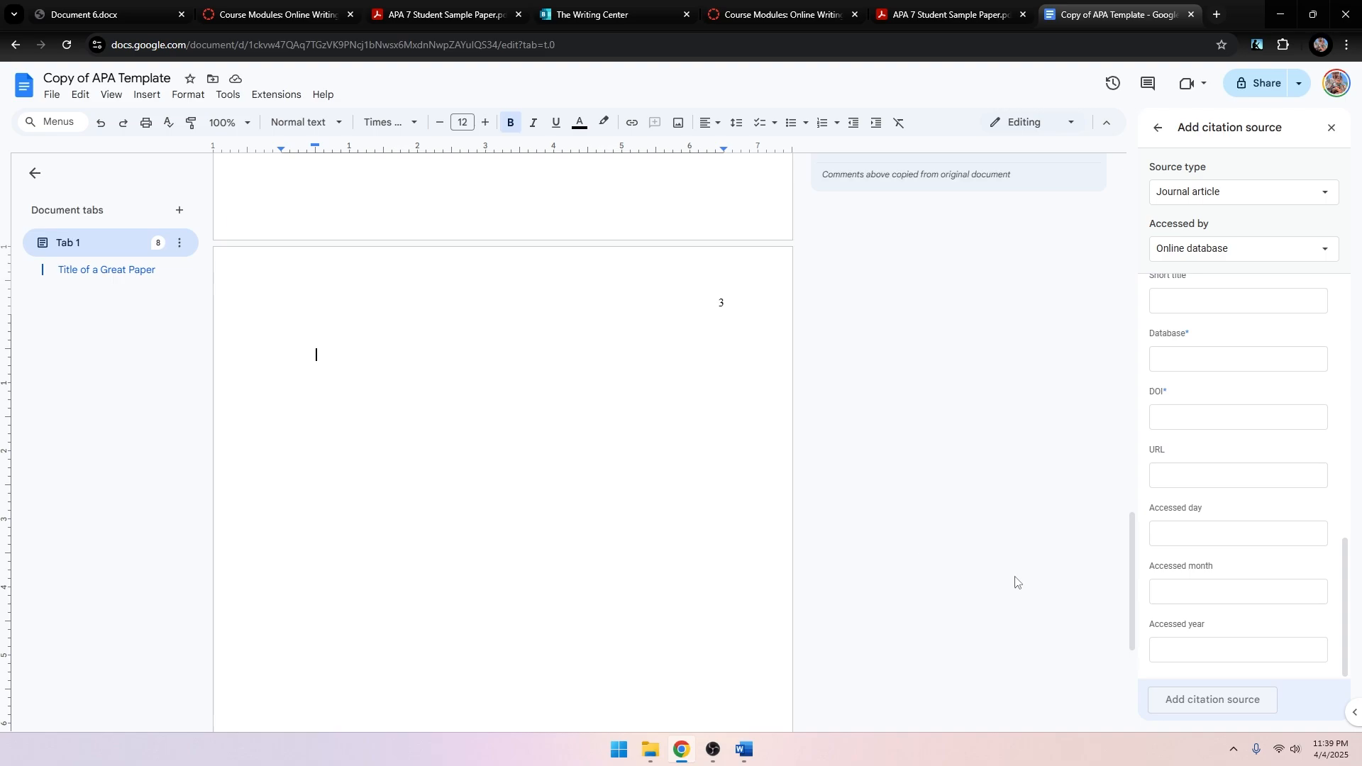
# Undo twice to restore the References heading and McAlexander entry, and close the citation form.
pyautogui.click(80, 95)
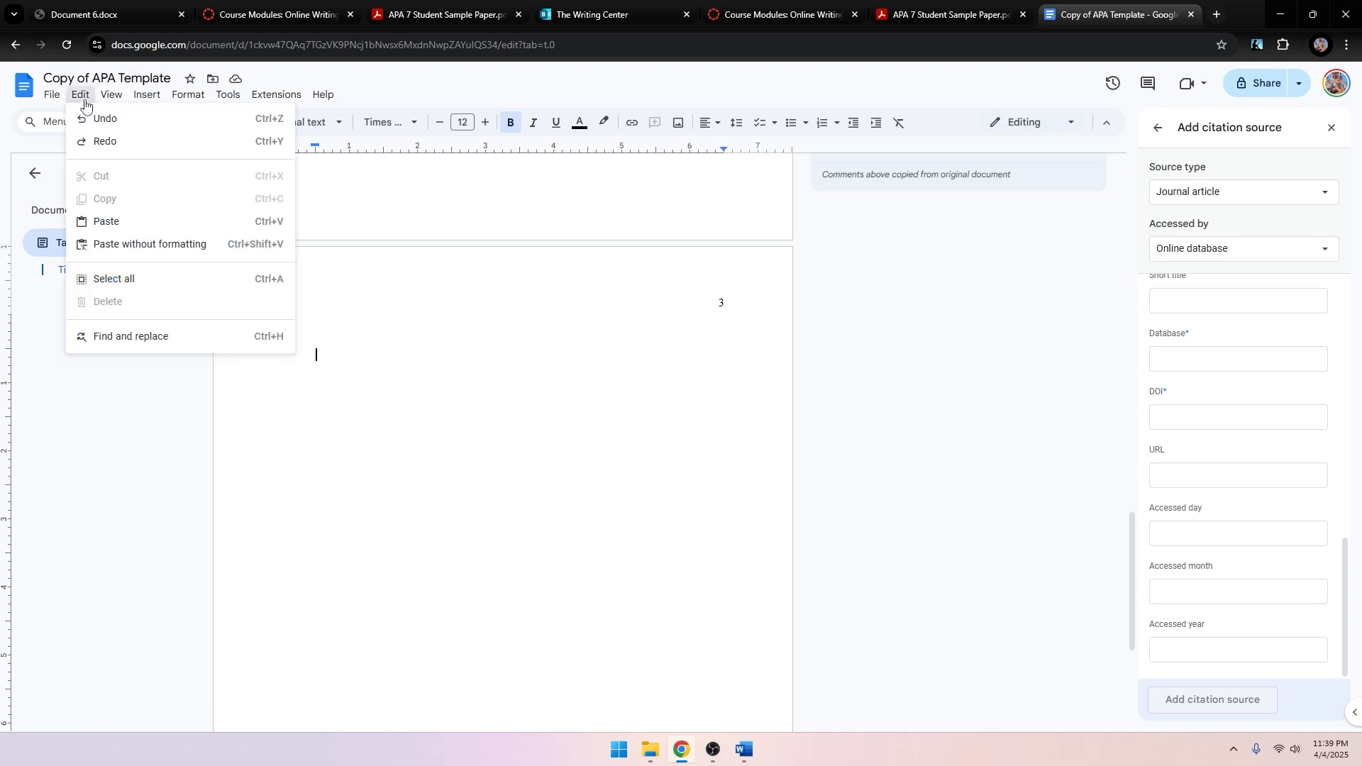
pyautogui.click(107, 116)
pyautogui.click(521, 401)
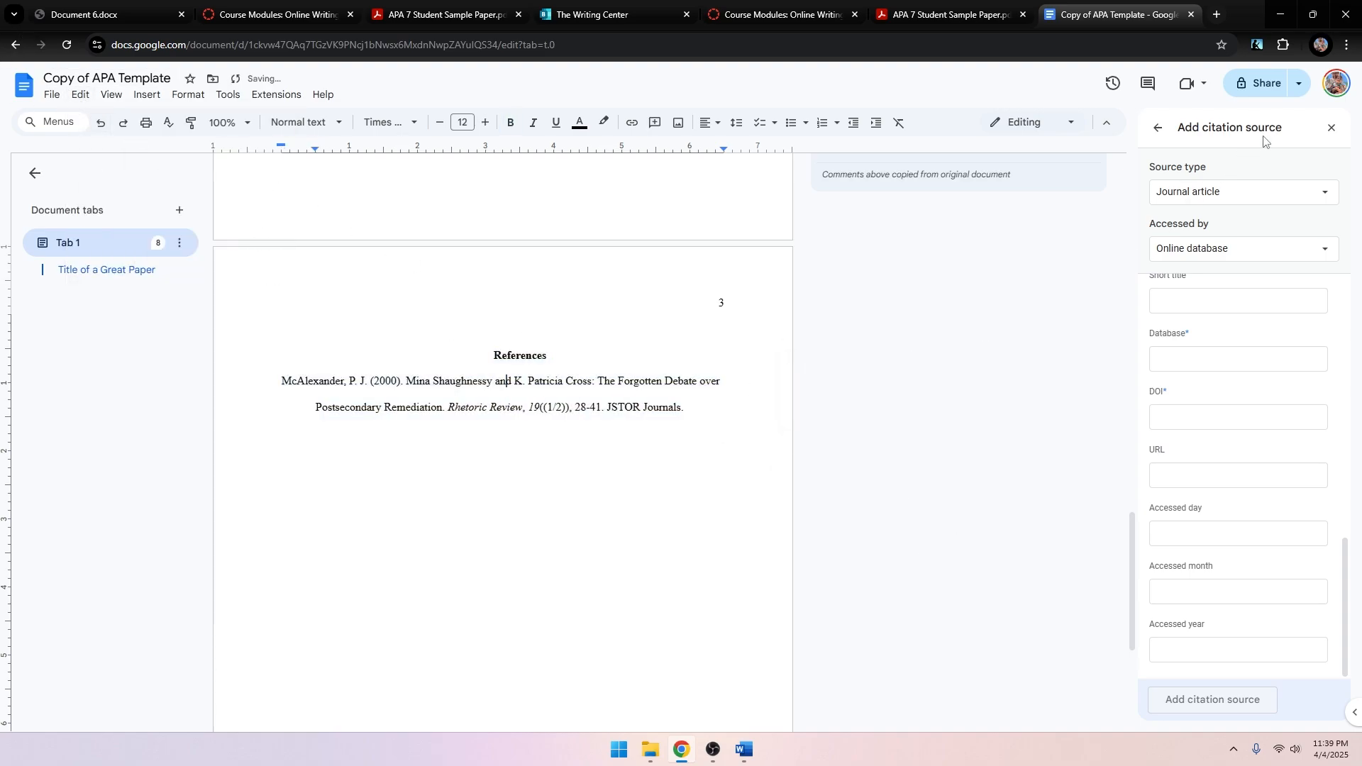
pyautogui.click(1332, 127)
pyautogui.click(82, 95)
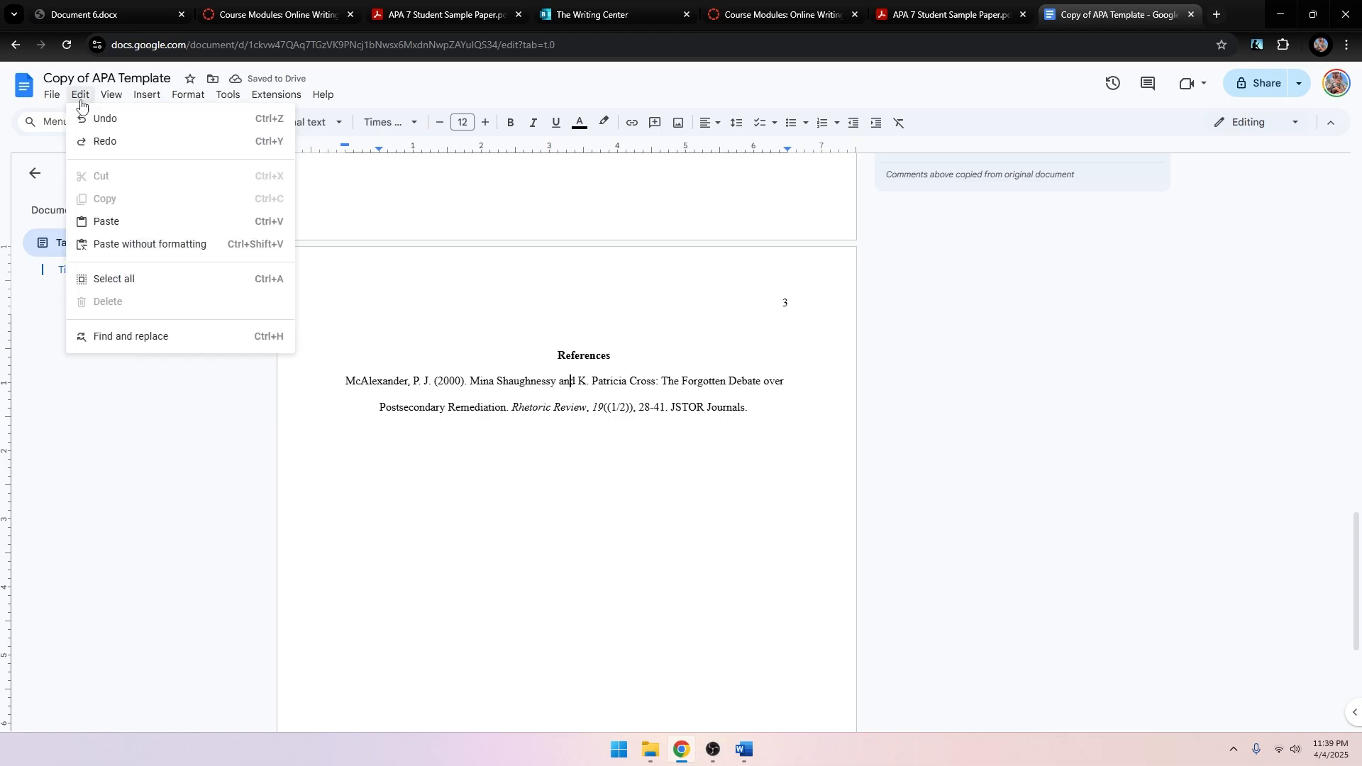
pyautogui.click(93, 117)
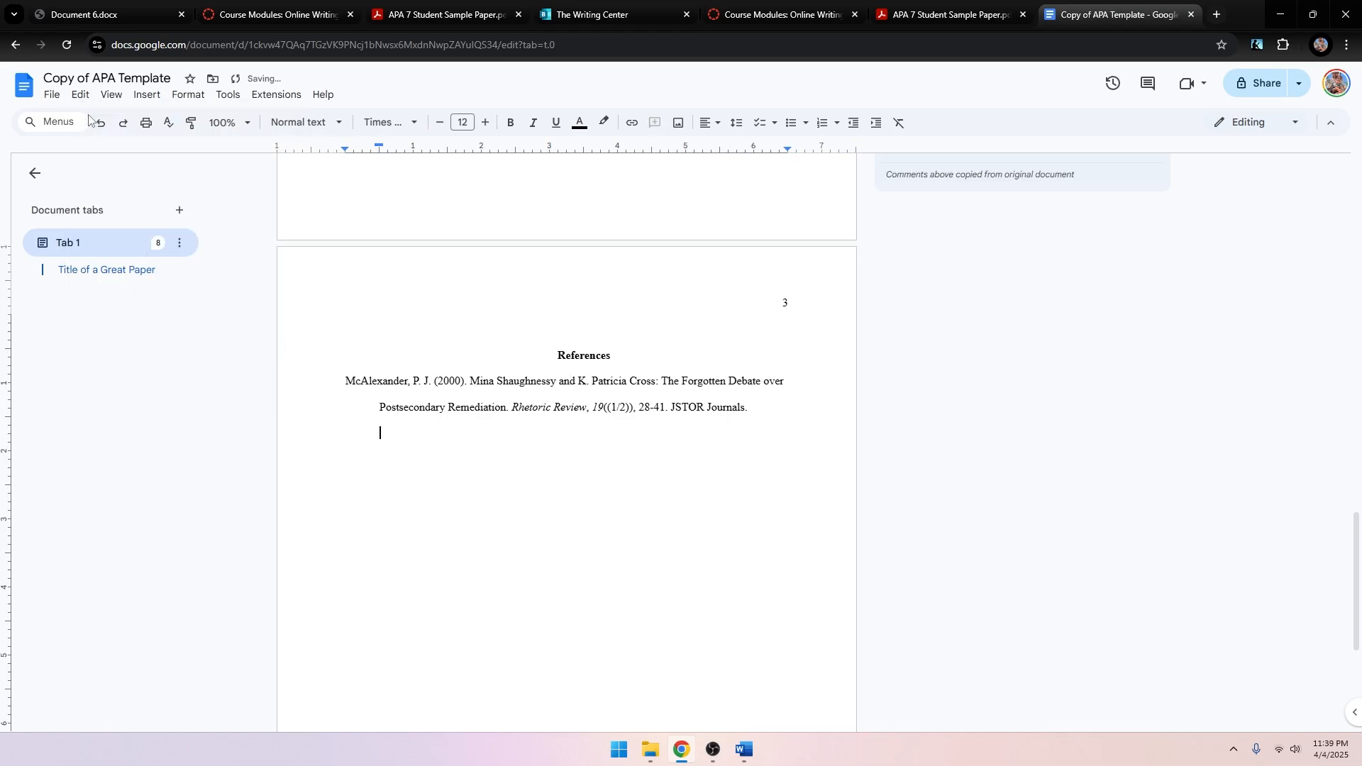
# Reopen the Citations sidebar listing the McAlexander 2000 source and scroll through the paper to References.
pyautogui.click(227, 95)
pyautogui.click(252, 207)
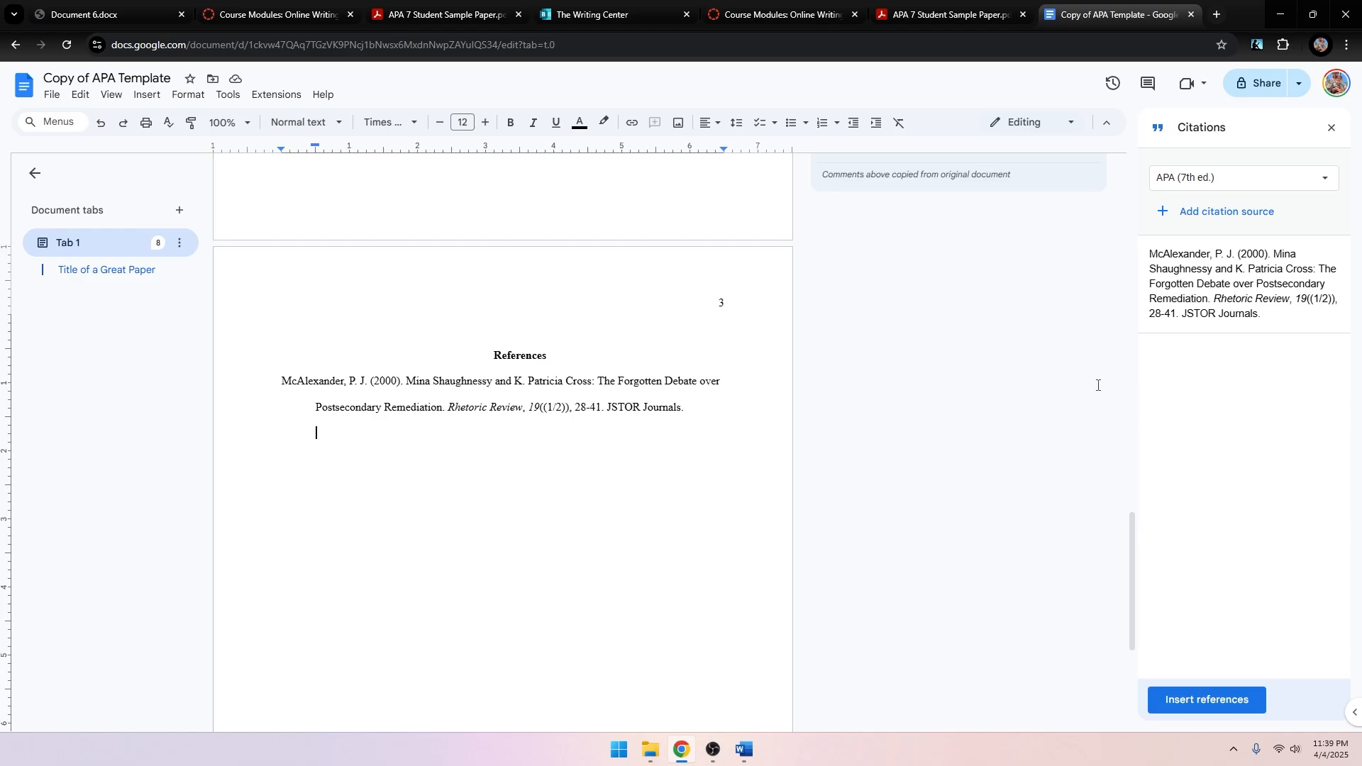
pyautogui.scroll(15, 833, 541)
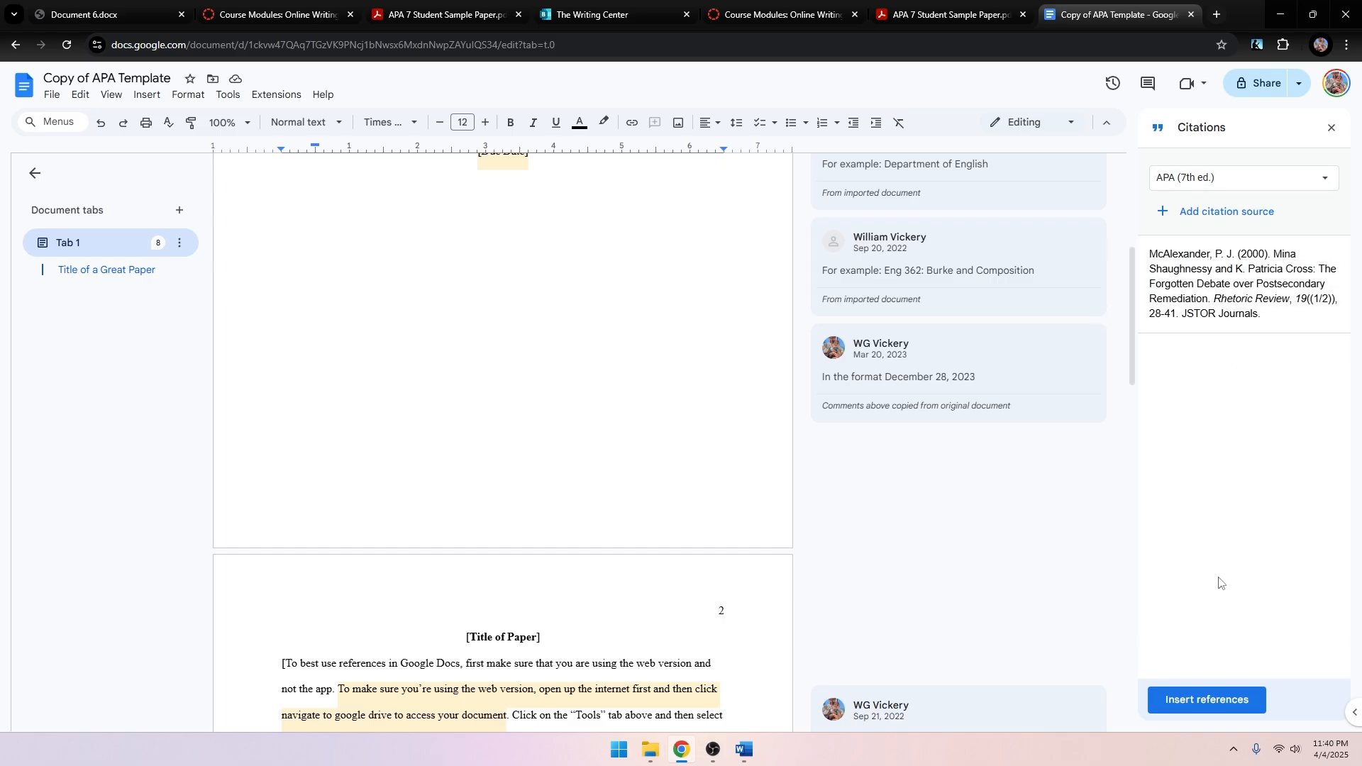
pyautogui.scroll(4, 436, 377)
pyautogui.scroll(-10, 436, 377)
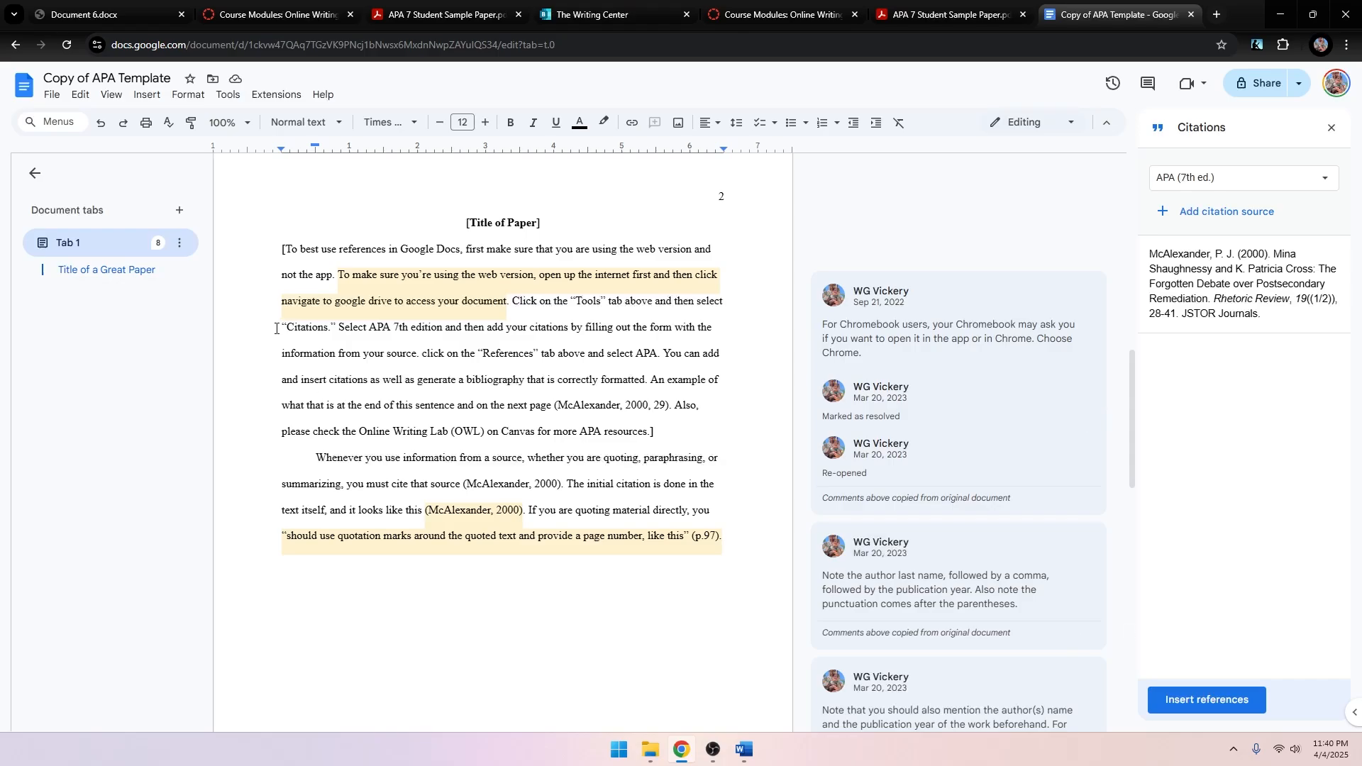
pyautogui.scroll(-7, 258, 387)
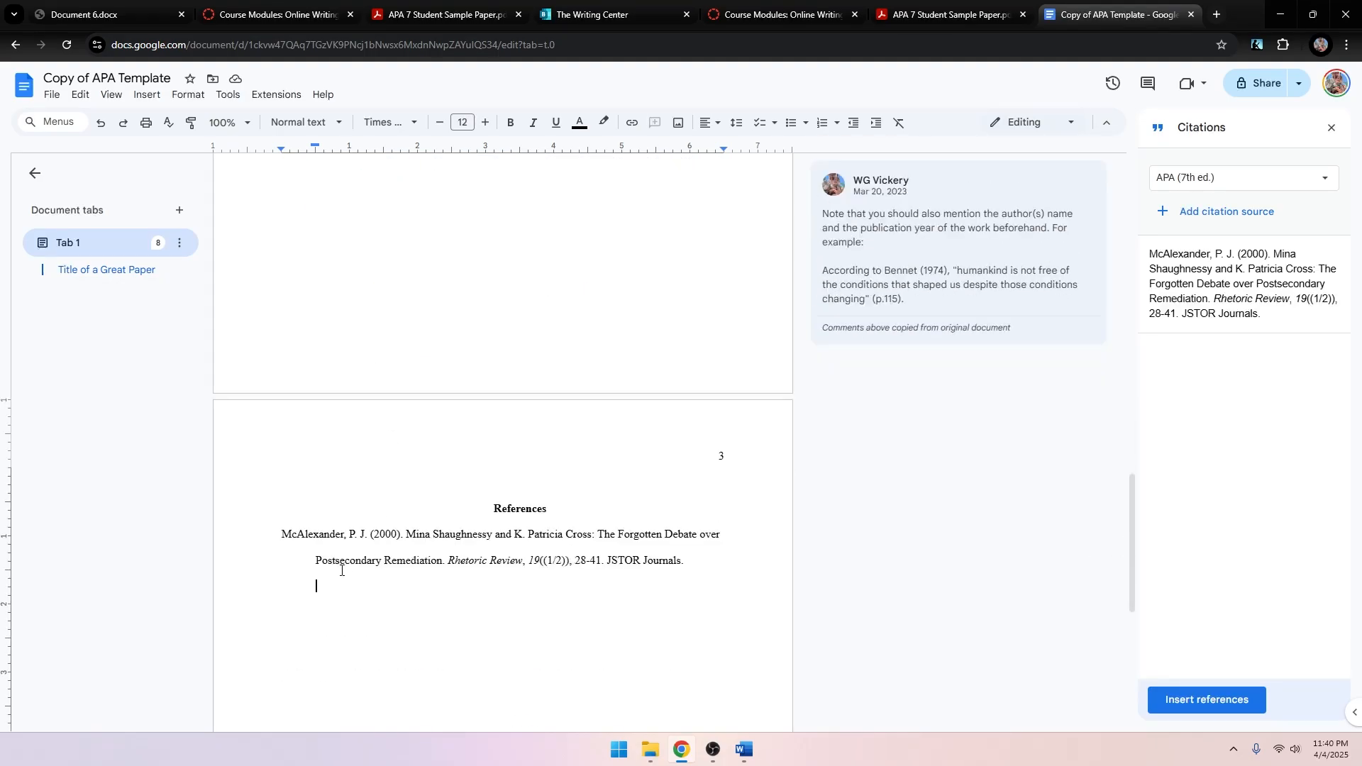
# Rename the document to 'Title of your paper'.
pyautogui.click(139, 78)
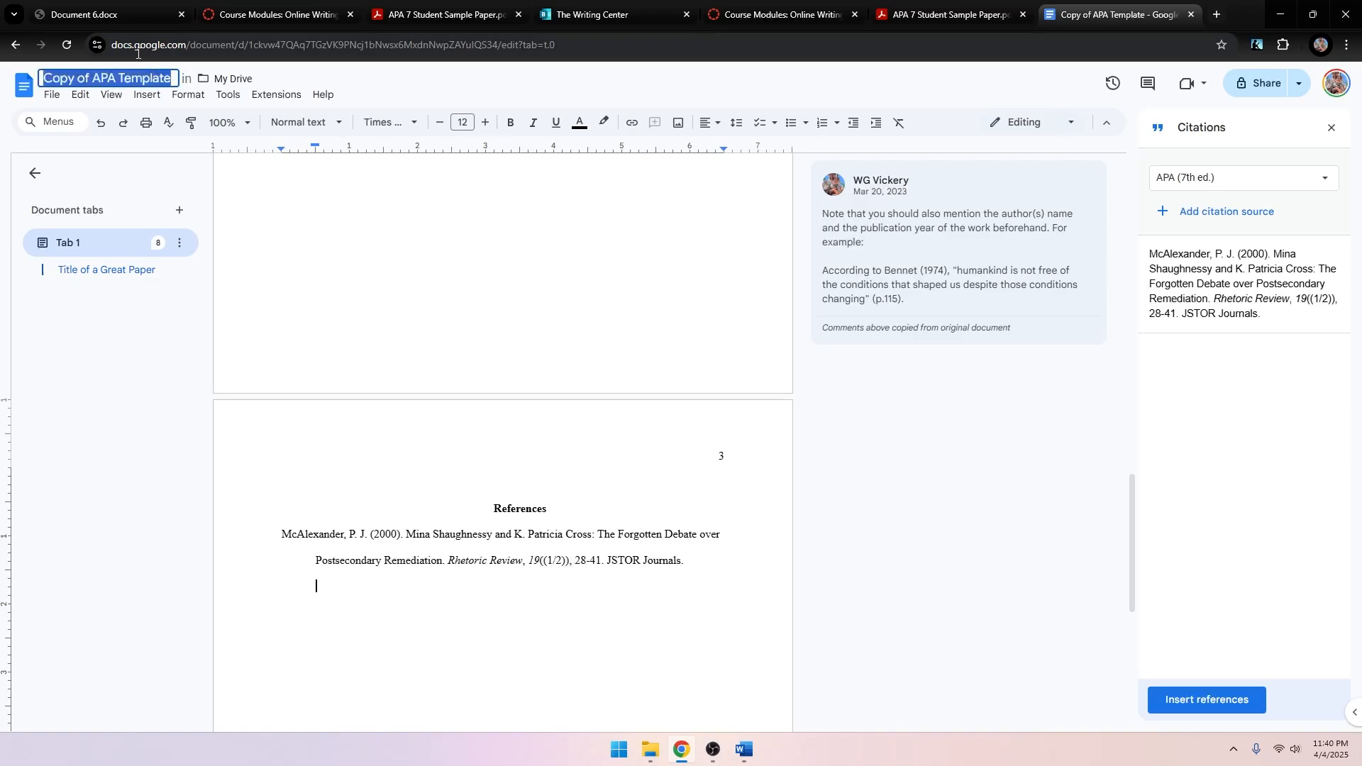
pyautogui.write('Title of your paper')
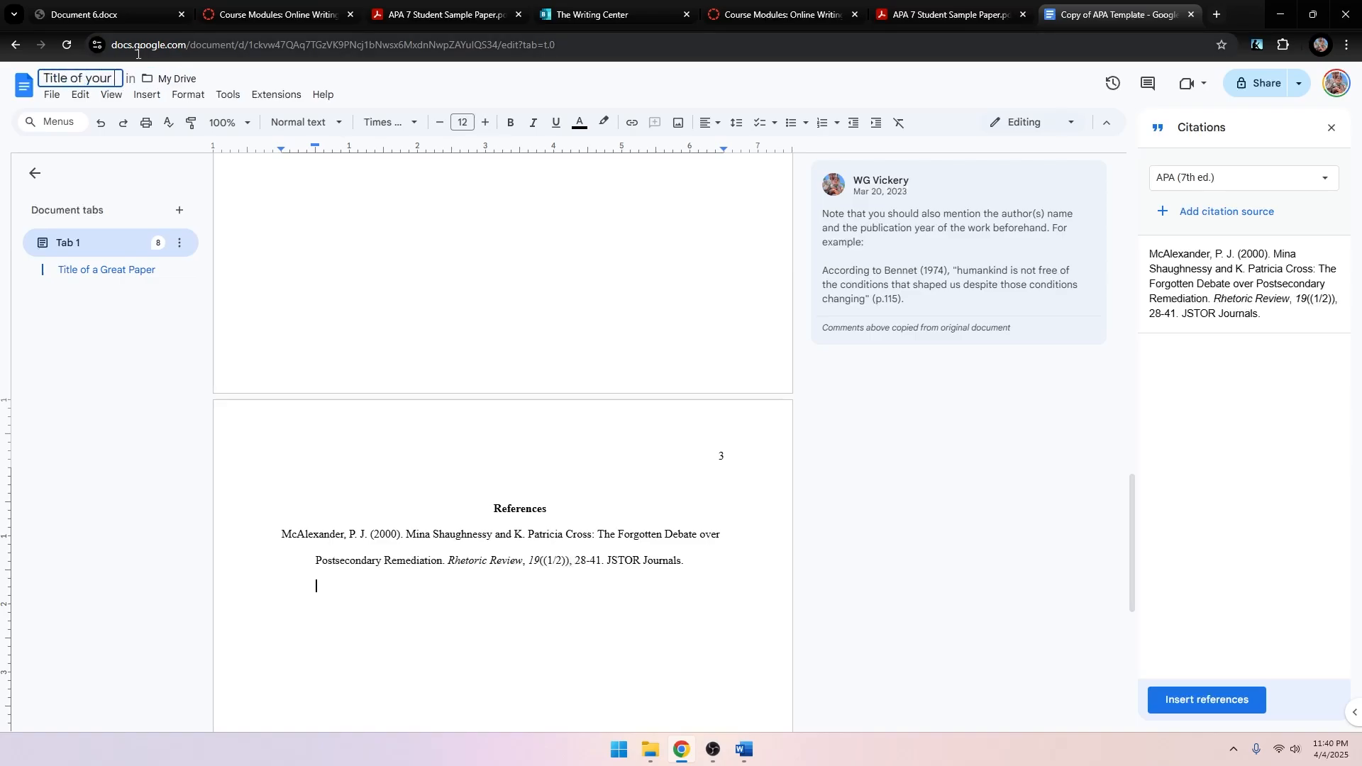
pyautogui.press('Return')
# Scroll down to check the McAlexander (2000) References entry, then back up to the title page.
pyautogui.scroll(20, 569, 404)
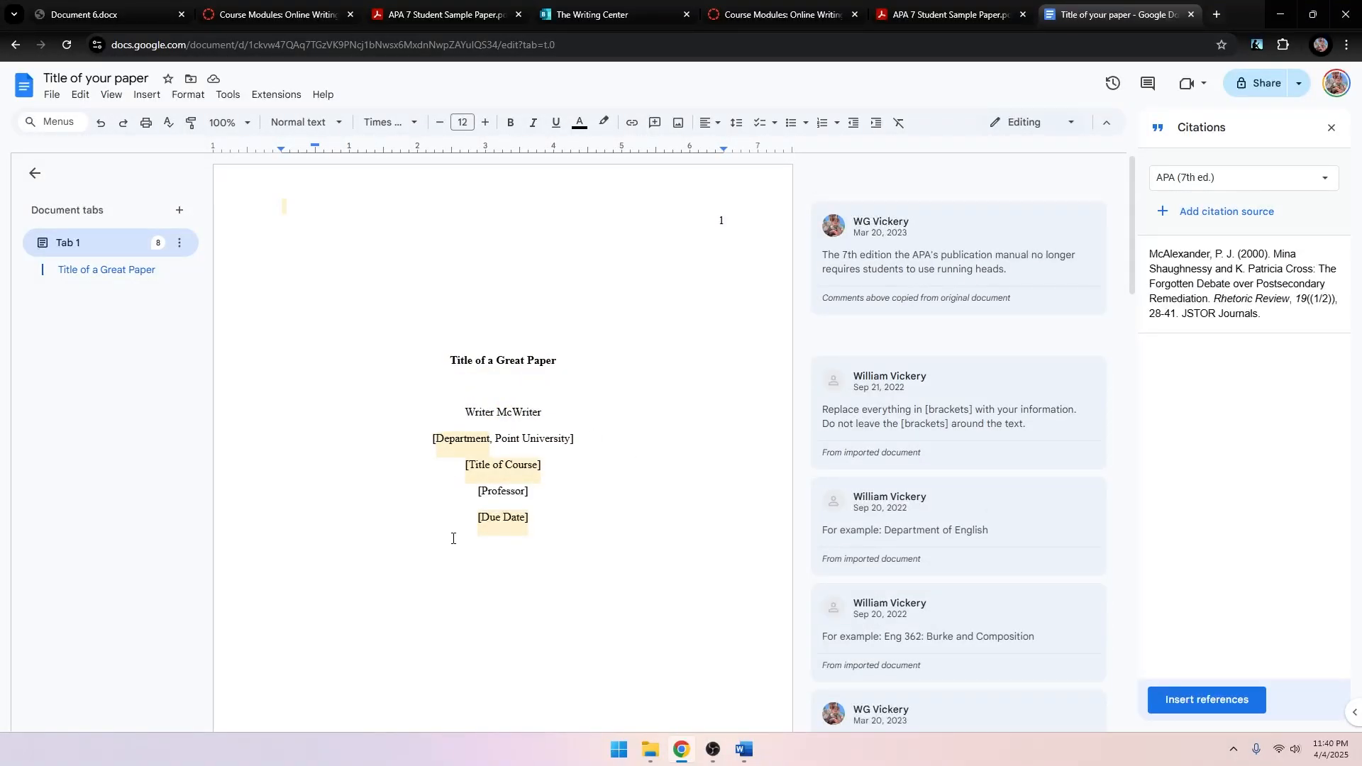
pyautogui.scroll(-8, 452, 538)
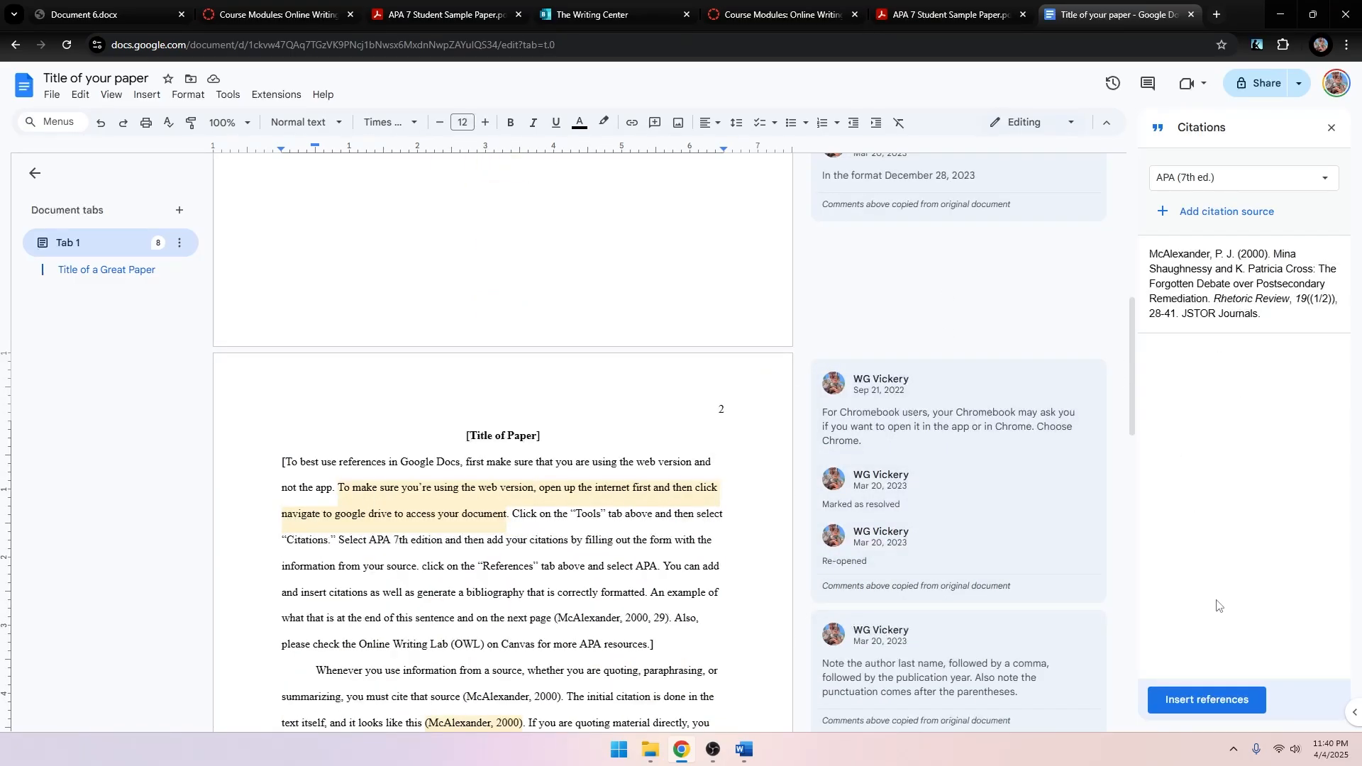
pyautogui.scroll(-3, 526, 547)
pyautogui.click(526, 547)
pyautogui.scroll(-1, 442, 473)
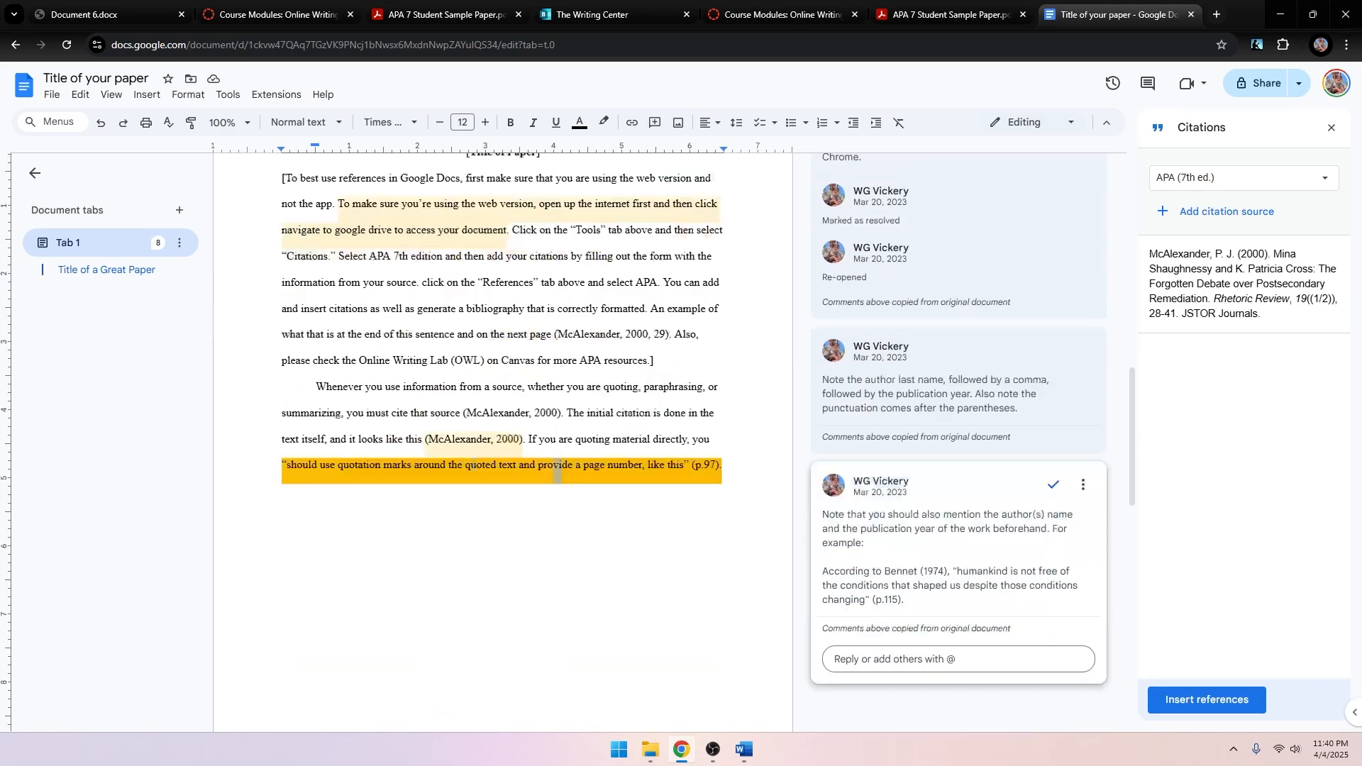
pyautogui.scroll(-5, 482, 496)
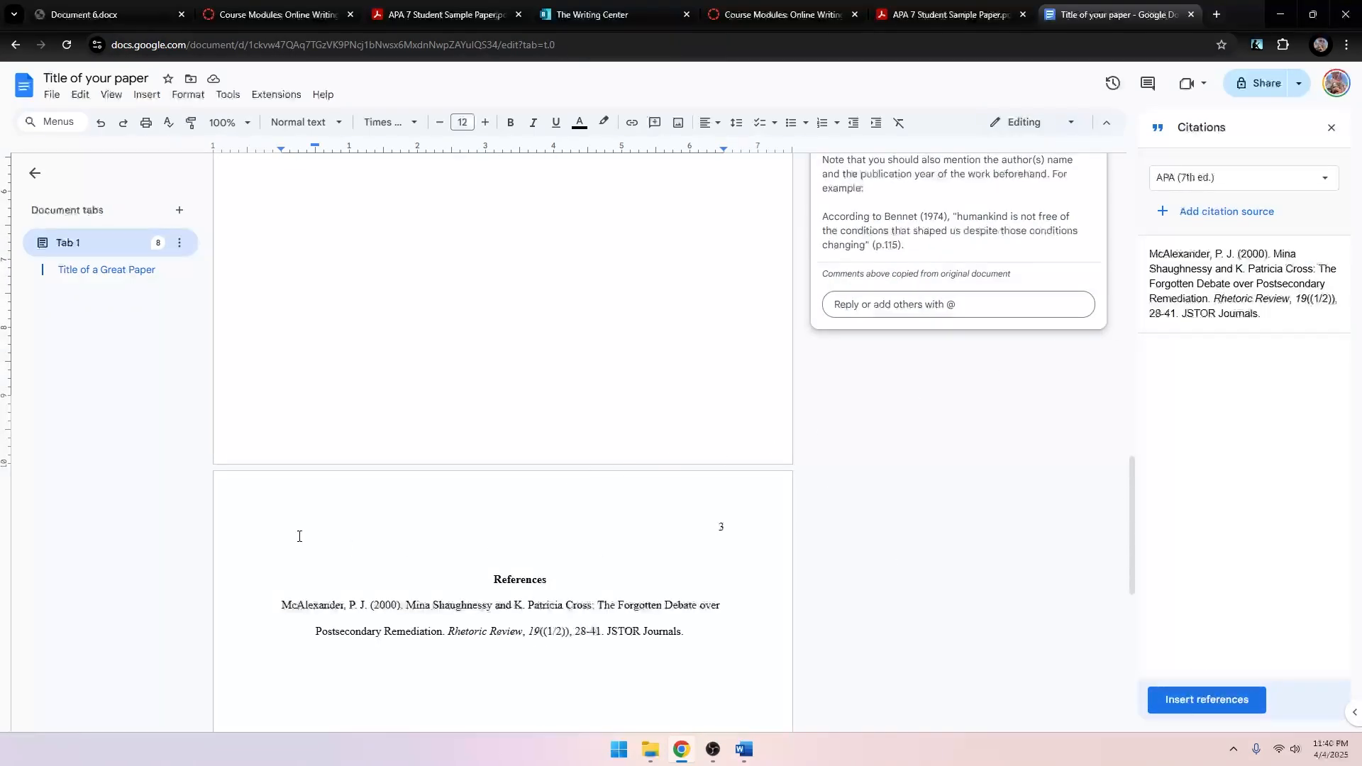
pyautogui.scroll(-2, 295, 535)
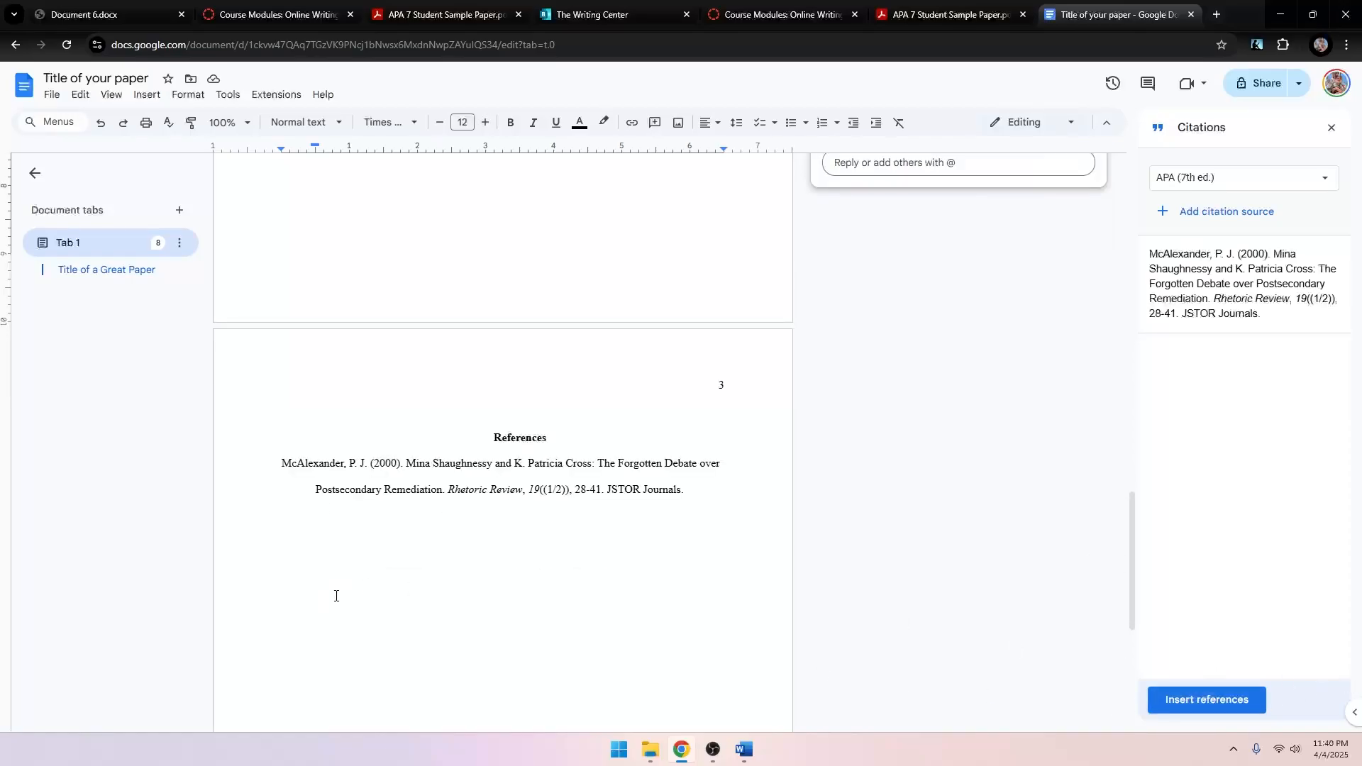
pyautogui.scroll(4, 335, 576)
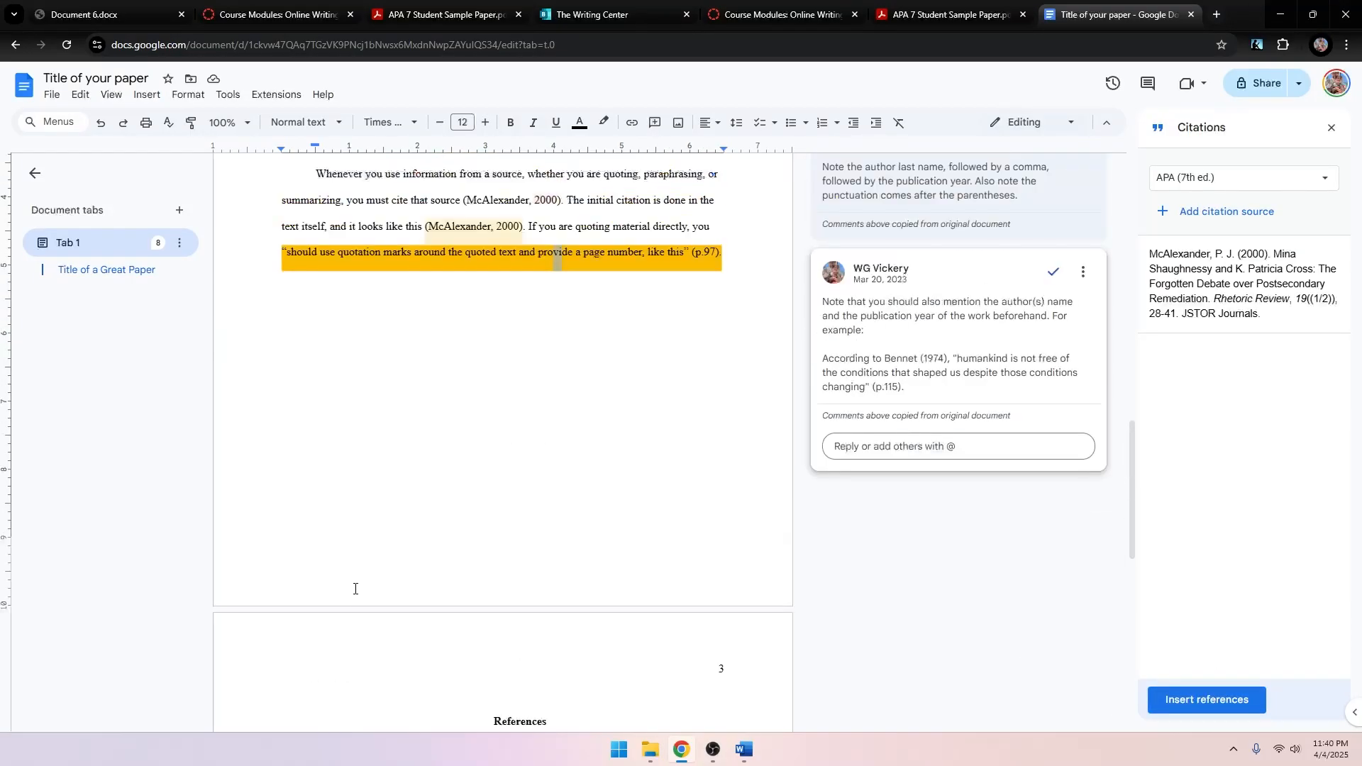
pyautogui.scroll(5, 348, 596)
pyautogui.scroll(9, 339, 597)
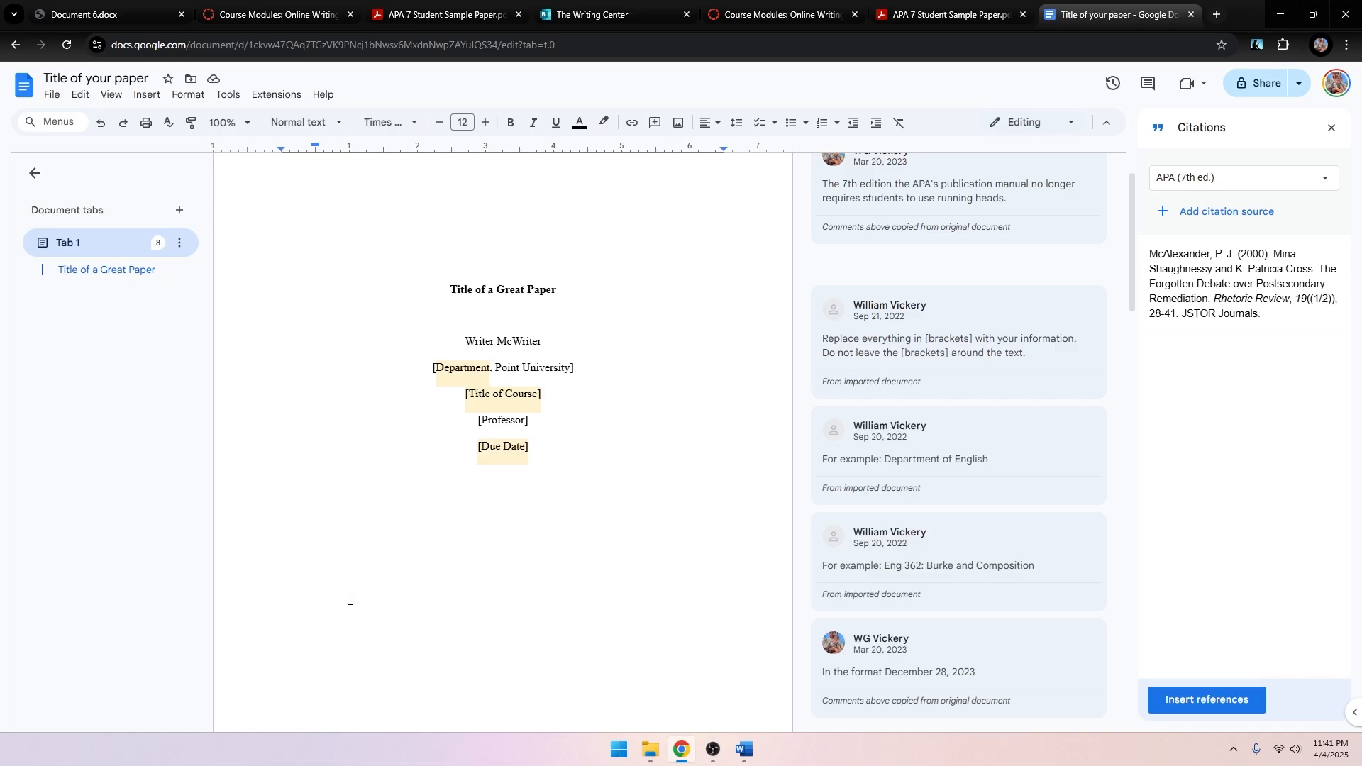
# Reopen the Citations sidebar and delete the running-heads comment thread.
pyautogui.click(228, 94)
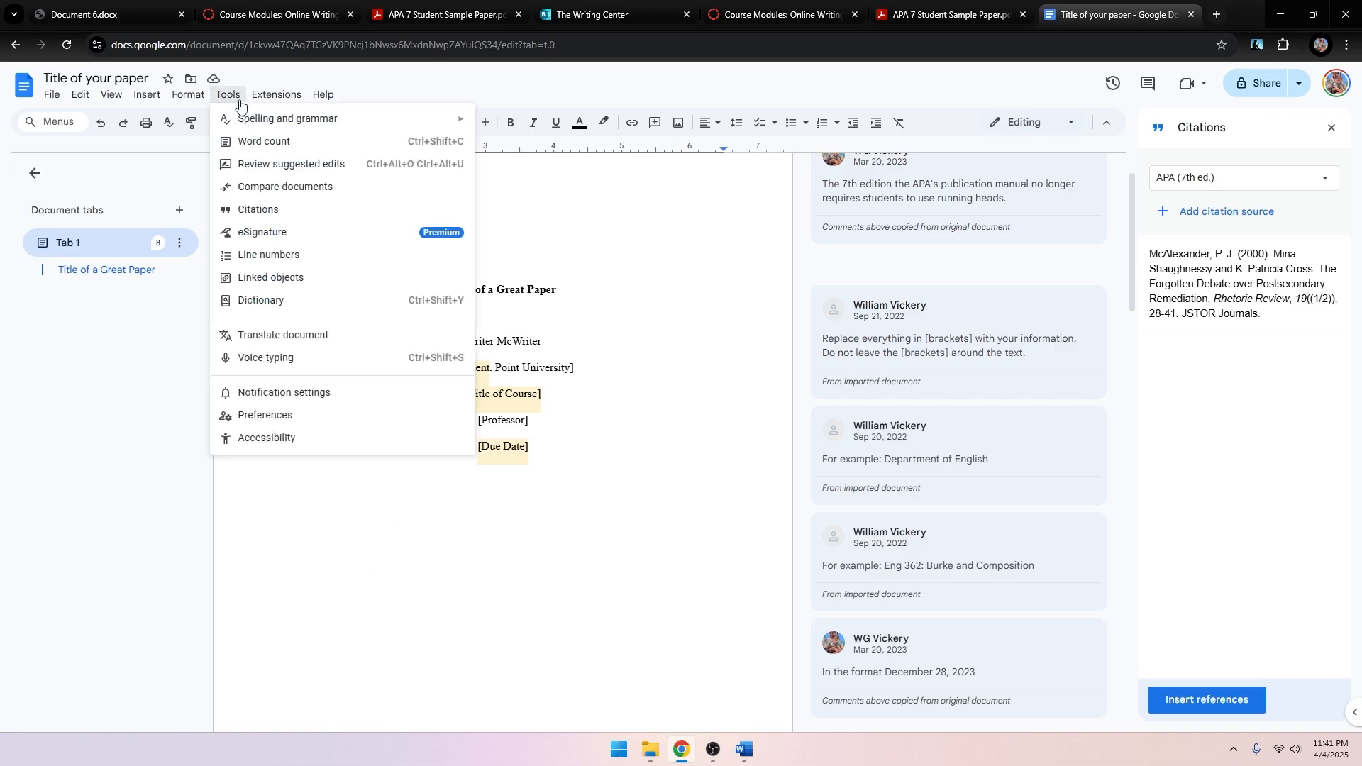
pyautogui.click(262, 211)
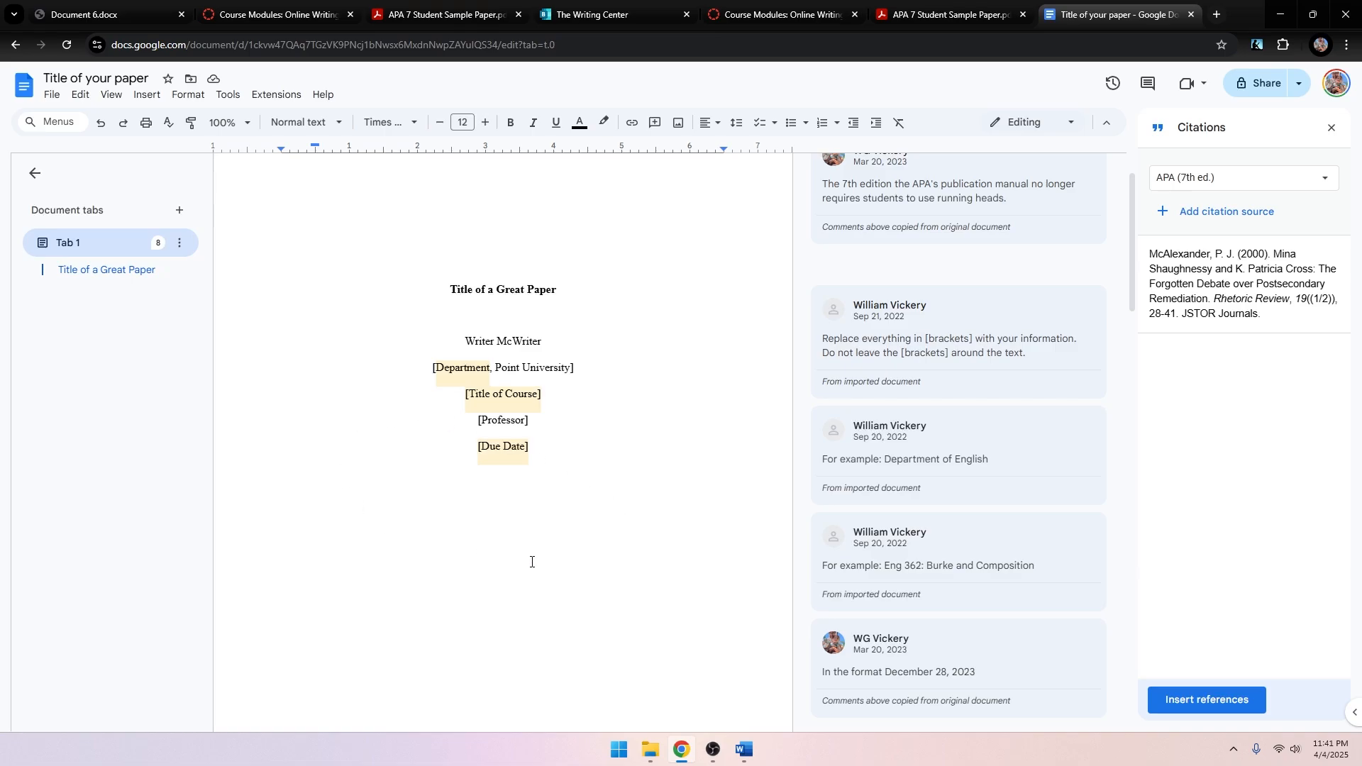
pyautogui.scroll(1, 922, 570)
pyautogui.click(1083, 225)
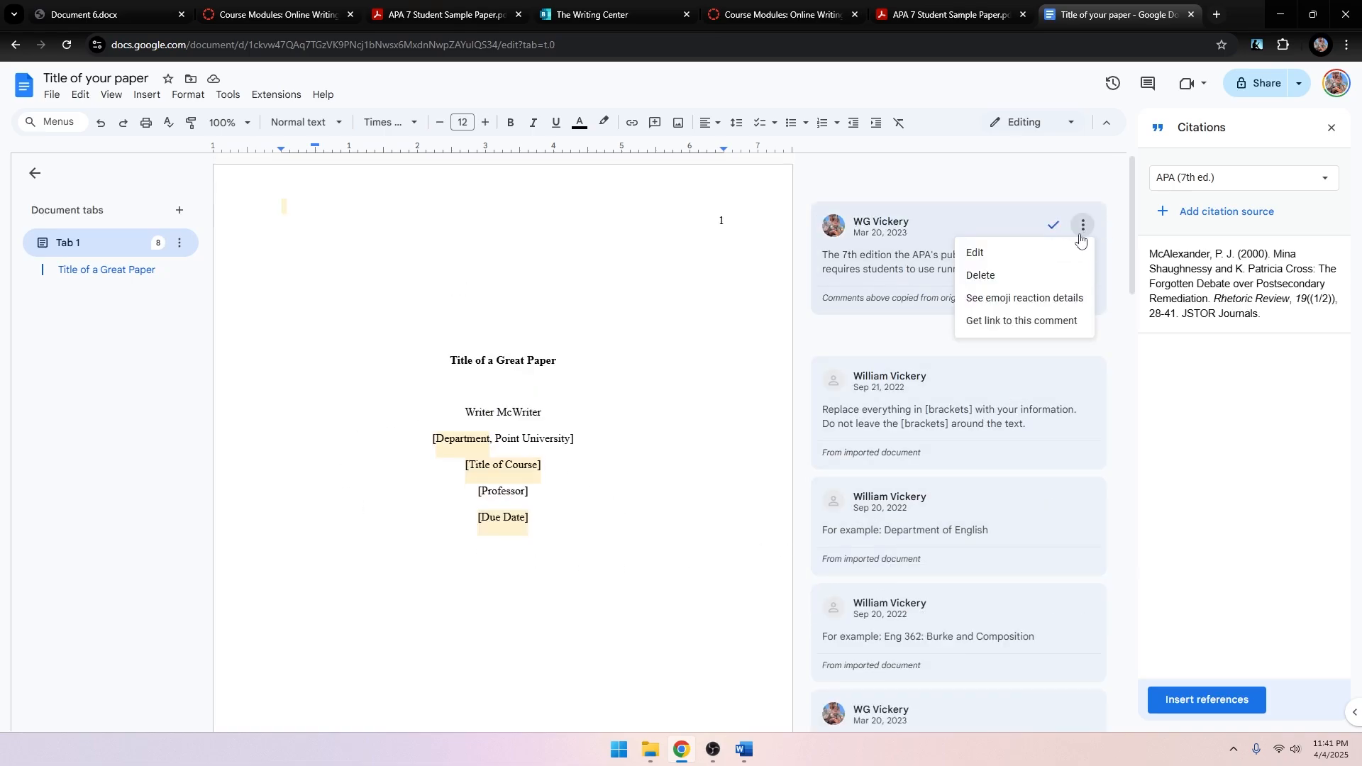
pyautogui.click(1051, 276)
pyautogui.click(924, 236)
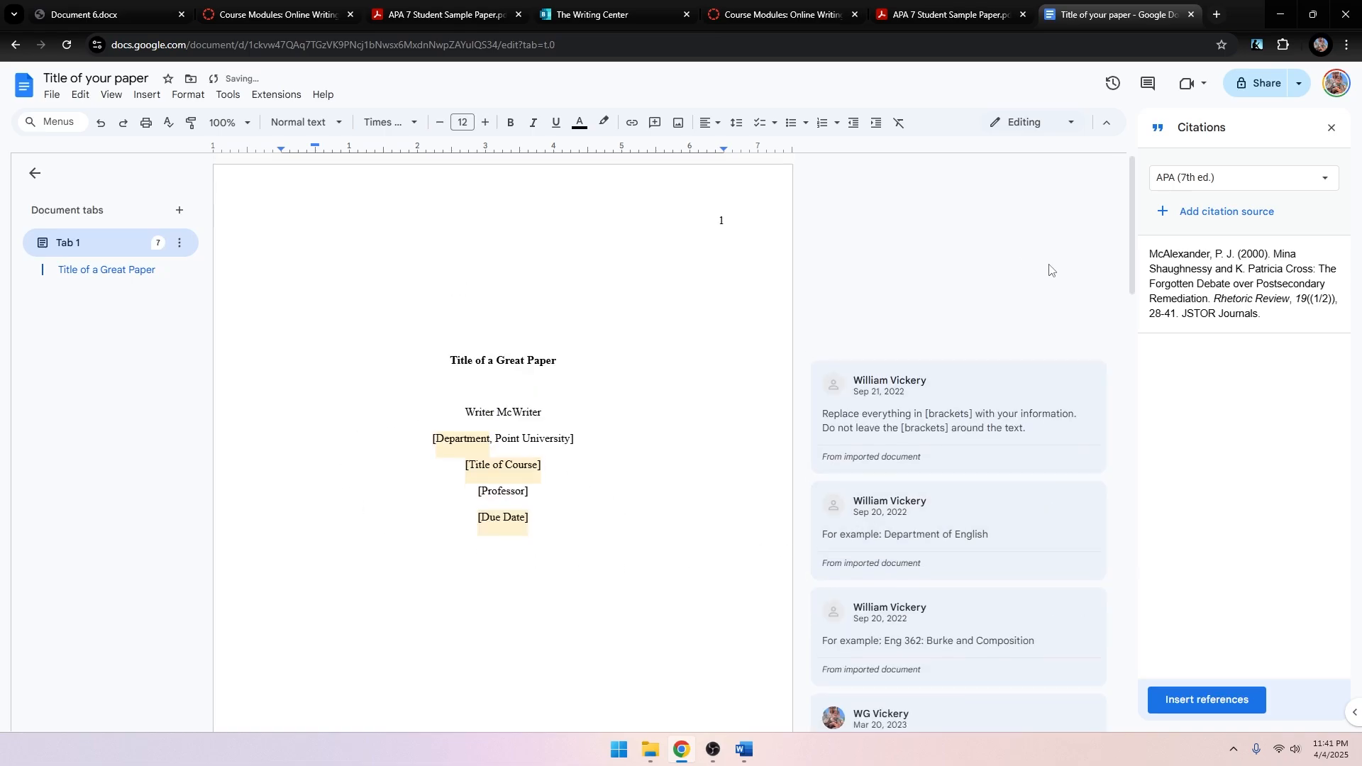
# Draft an 'Ok' reply on the brackets comment, then discard the unsent reply.
pyautogui.click(1083, 380)
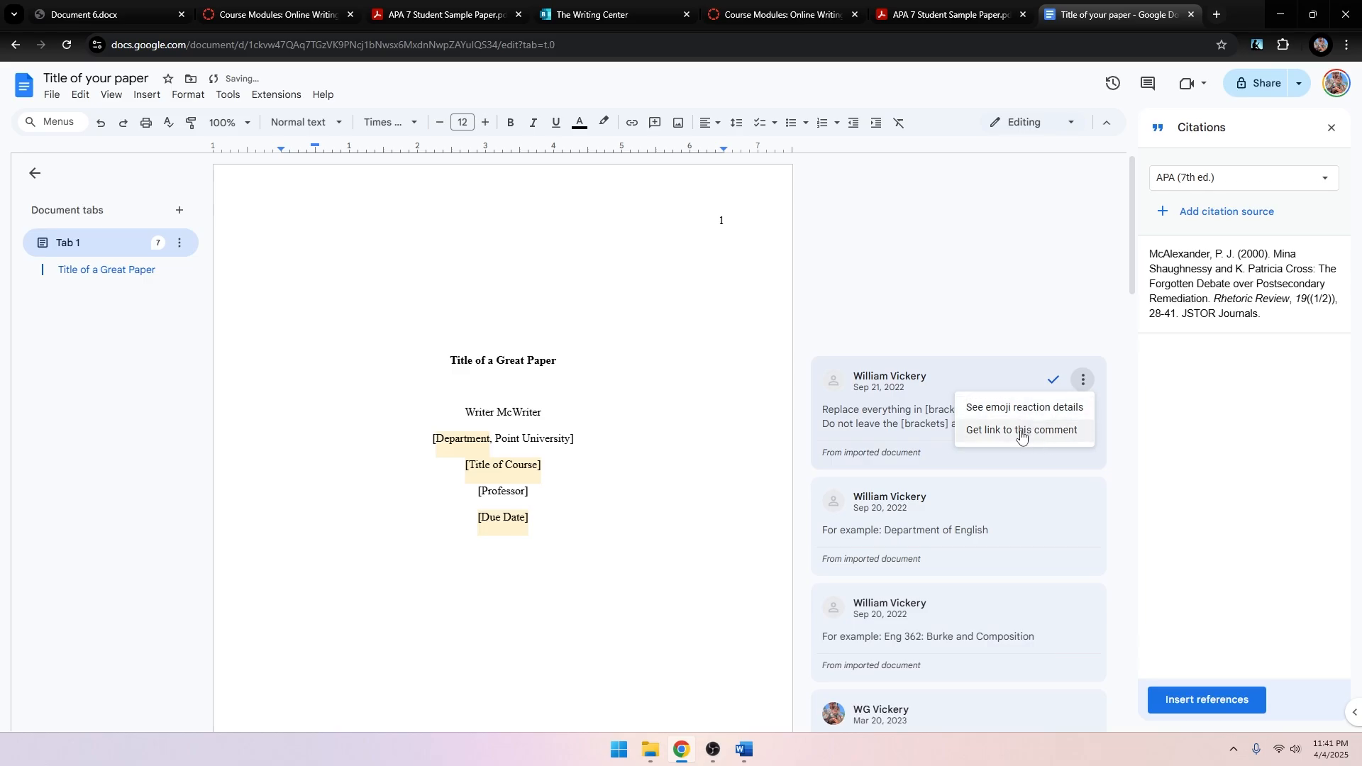
pyautogui.click(1082, 379)
pyautogui.click(1082, 379)
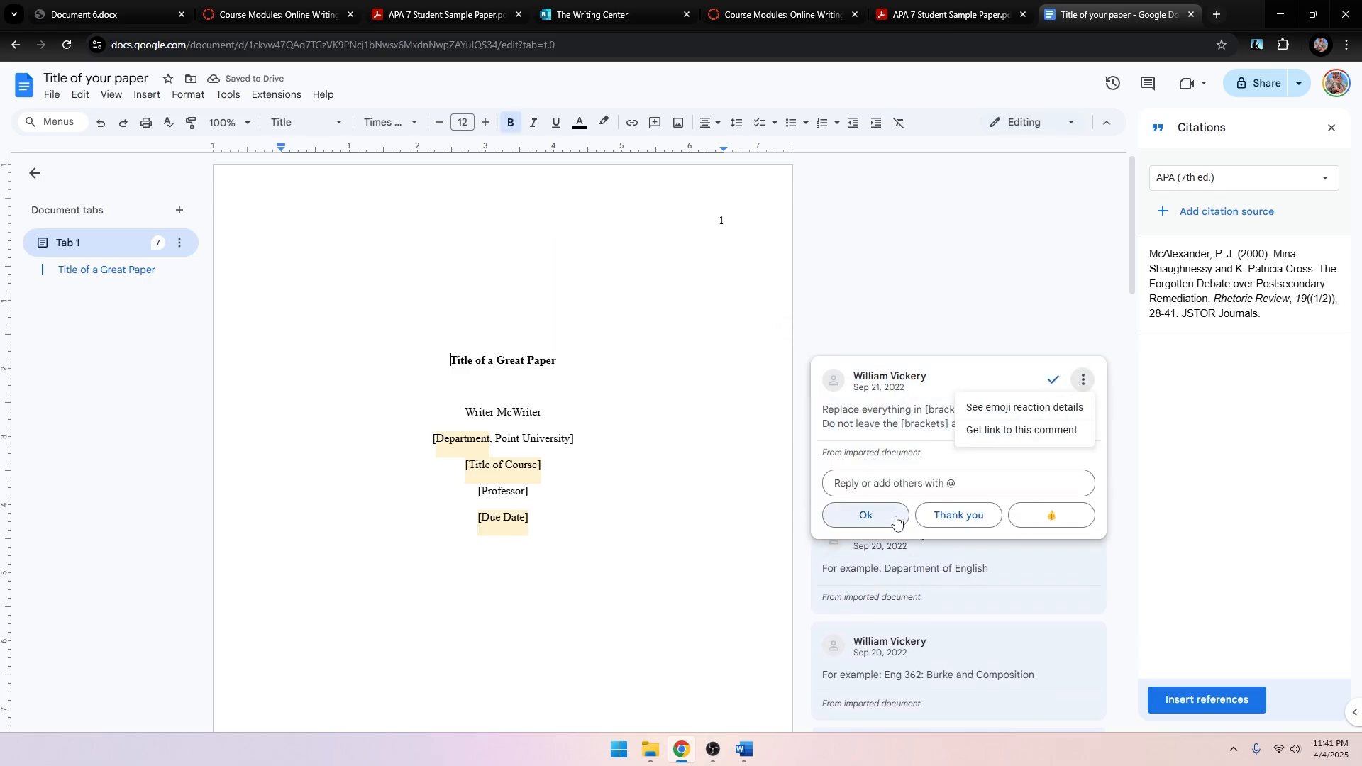
pyautogui.click(896, 521)
pyautogui.click(1082, 380)
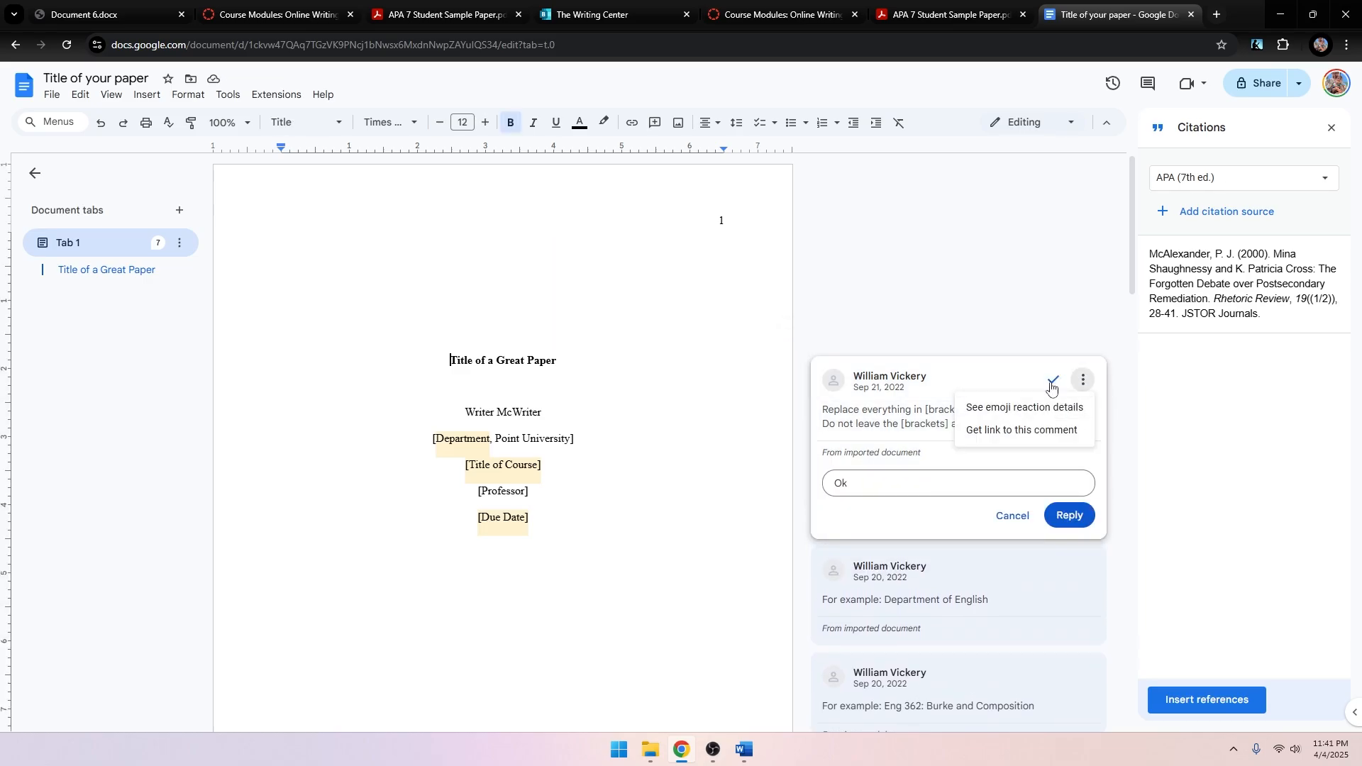
pyautogui.doubleClick(1007, 314)
pyautogui.click(1081, 380)
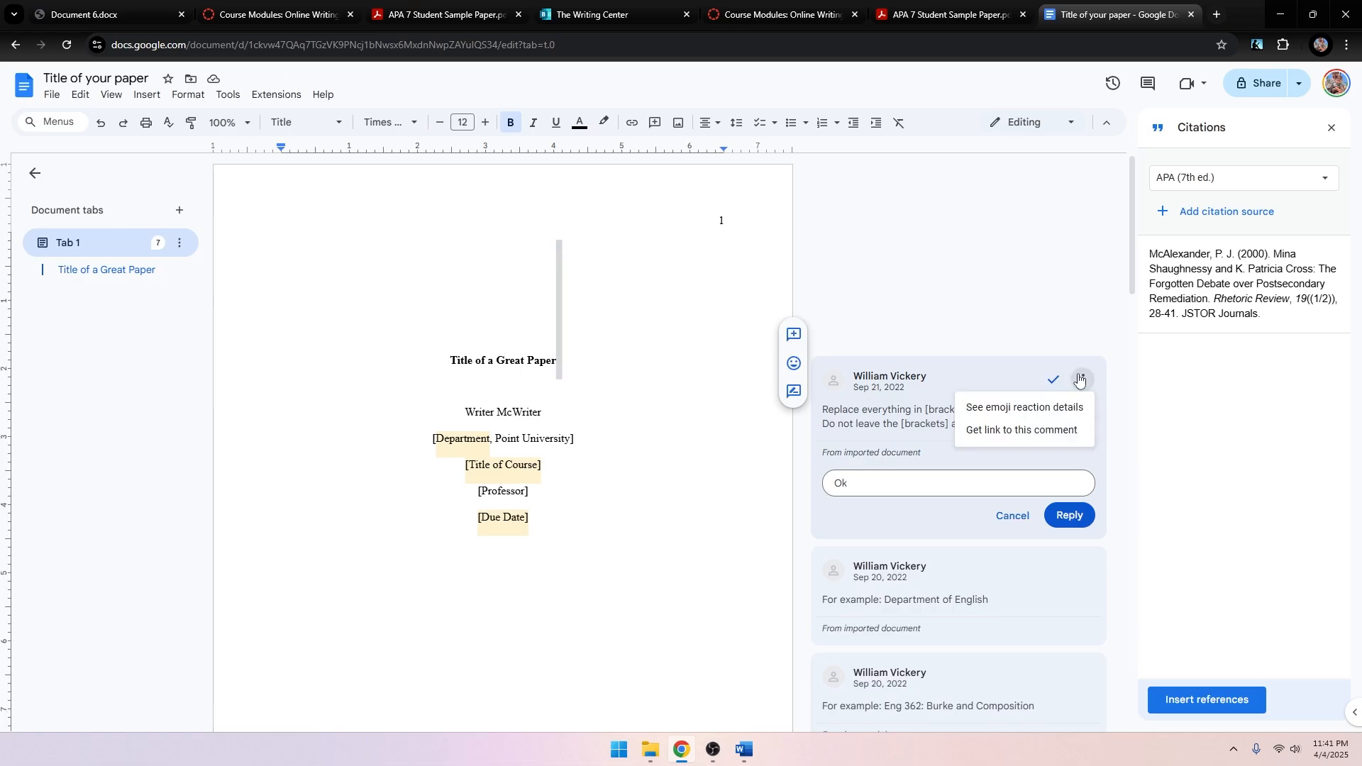
pyautogui.click(1012, 516)
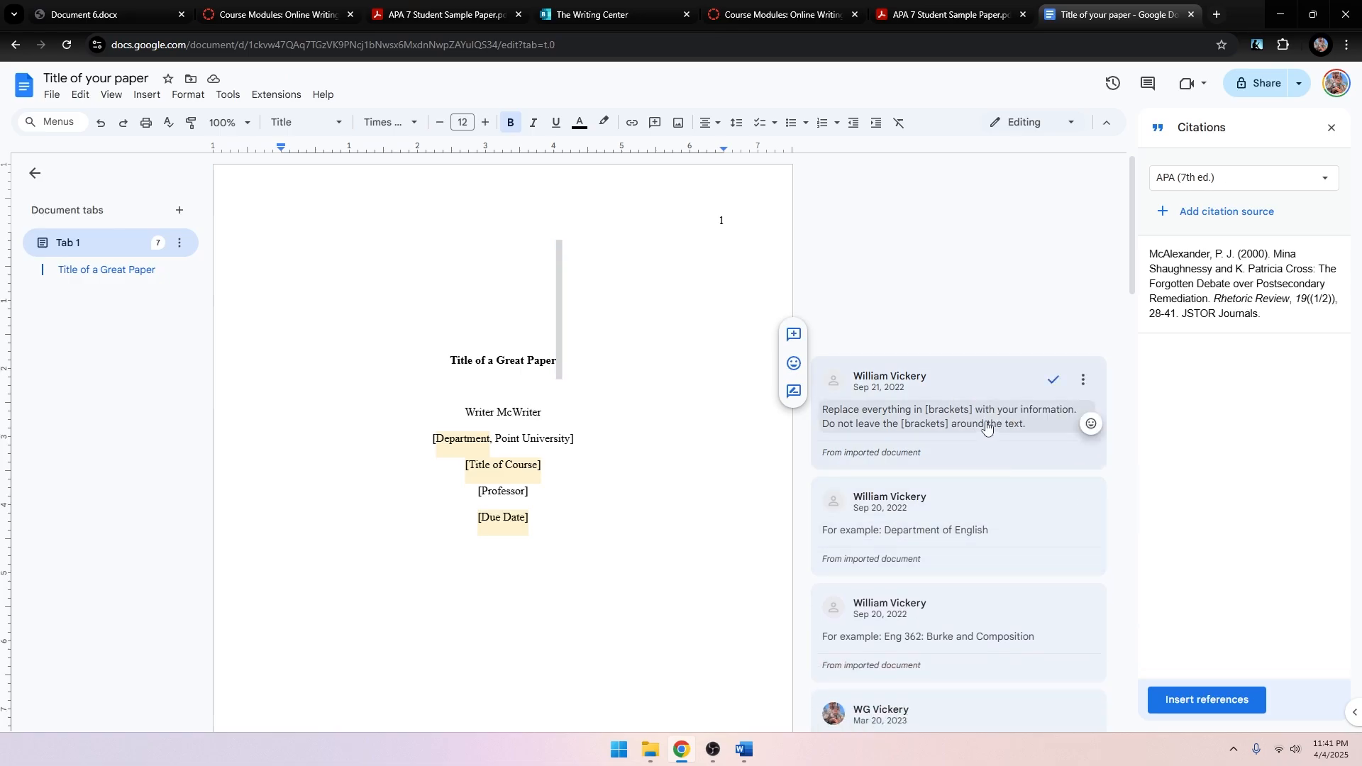
pyautogui.click(912, 275)
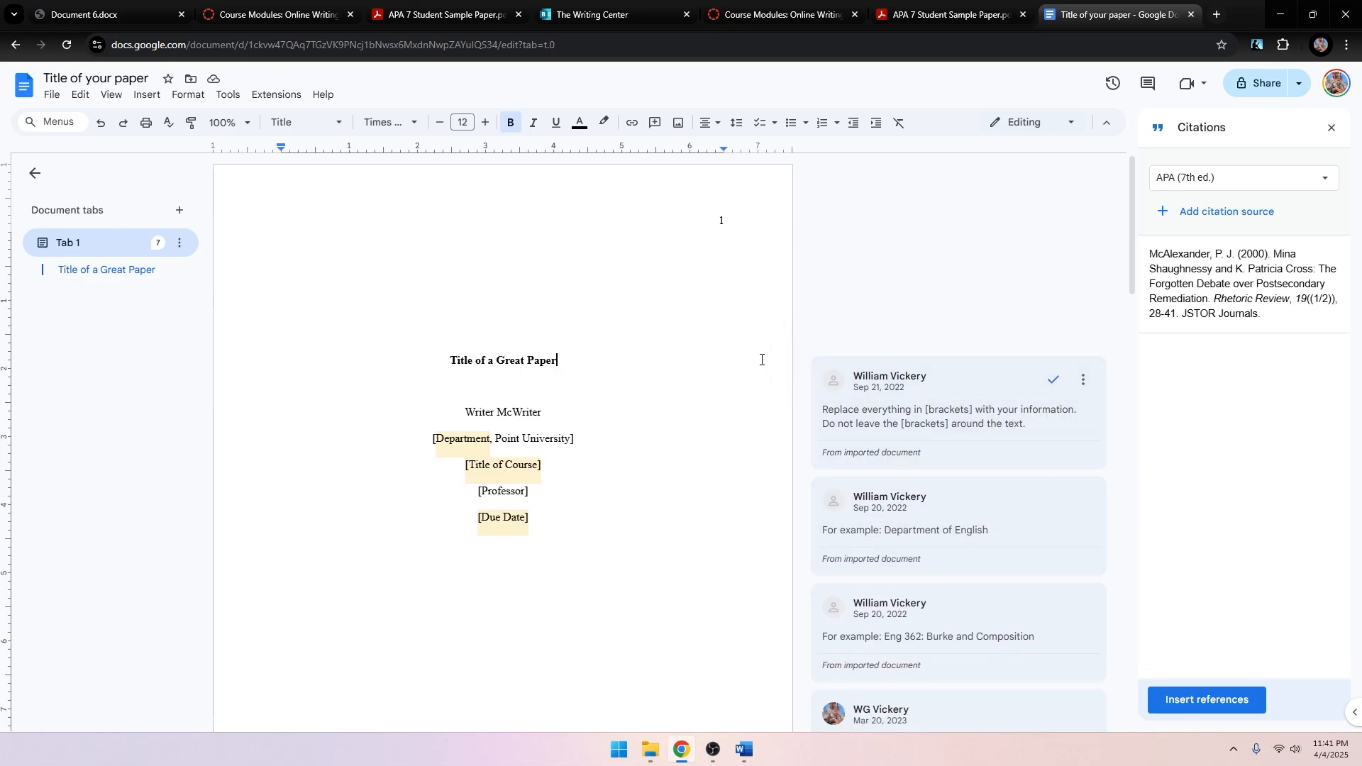
# Resolve the brackets, Department of English, Eng 362, due date, Chromebook, author-last-name and final comments.
pyautogui.click(1080, 382)
pyautogui.click(1053, 379)
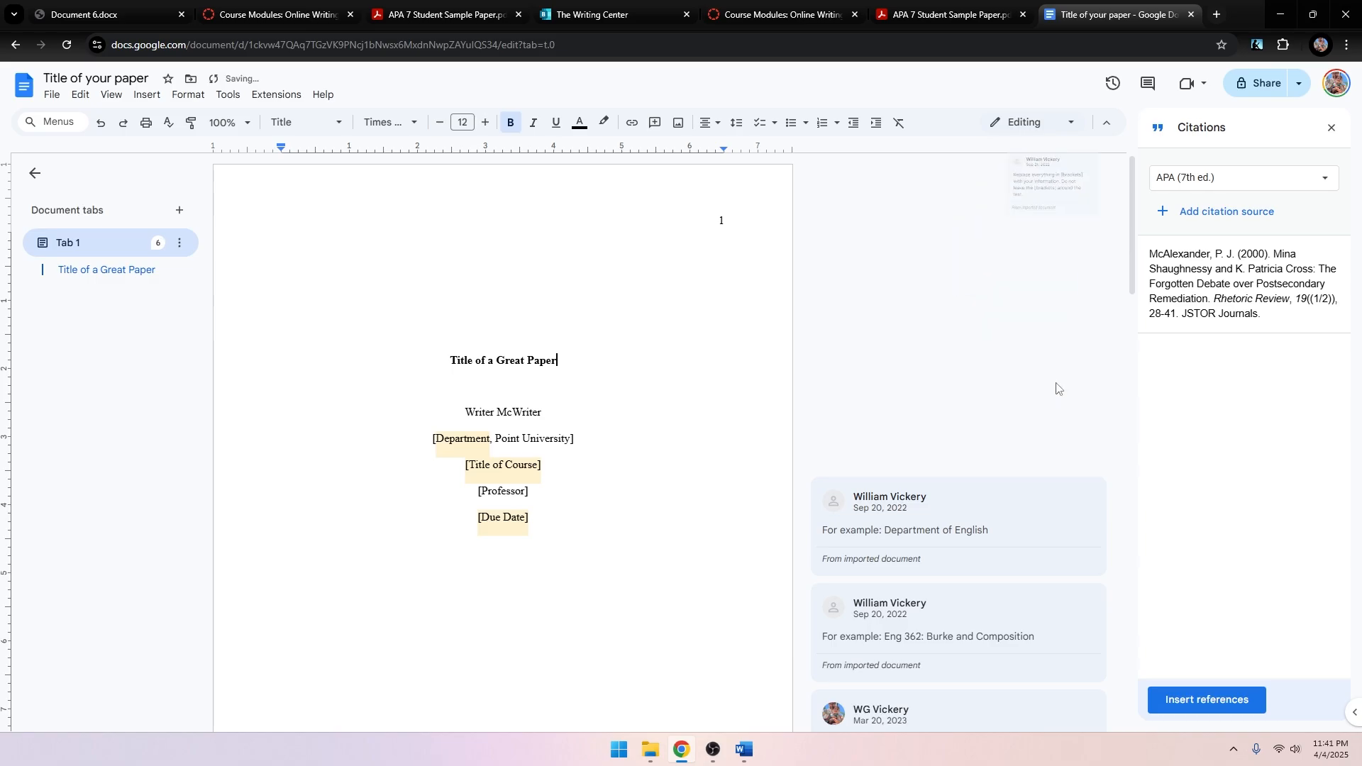
pyautogui.click(1051, 459)
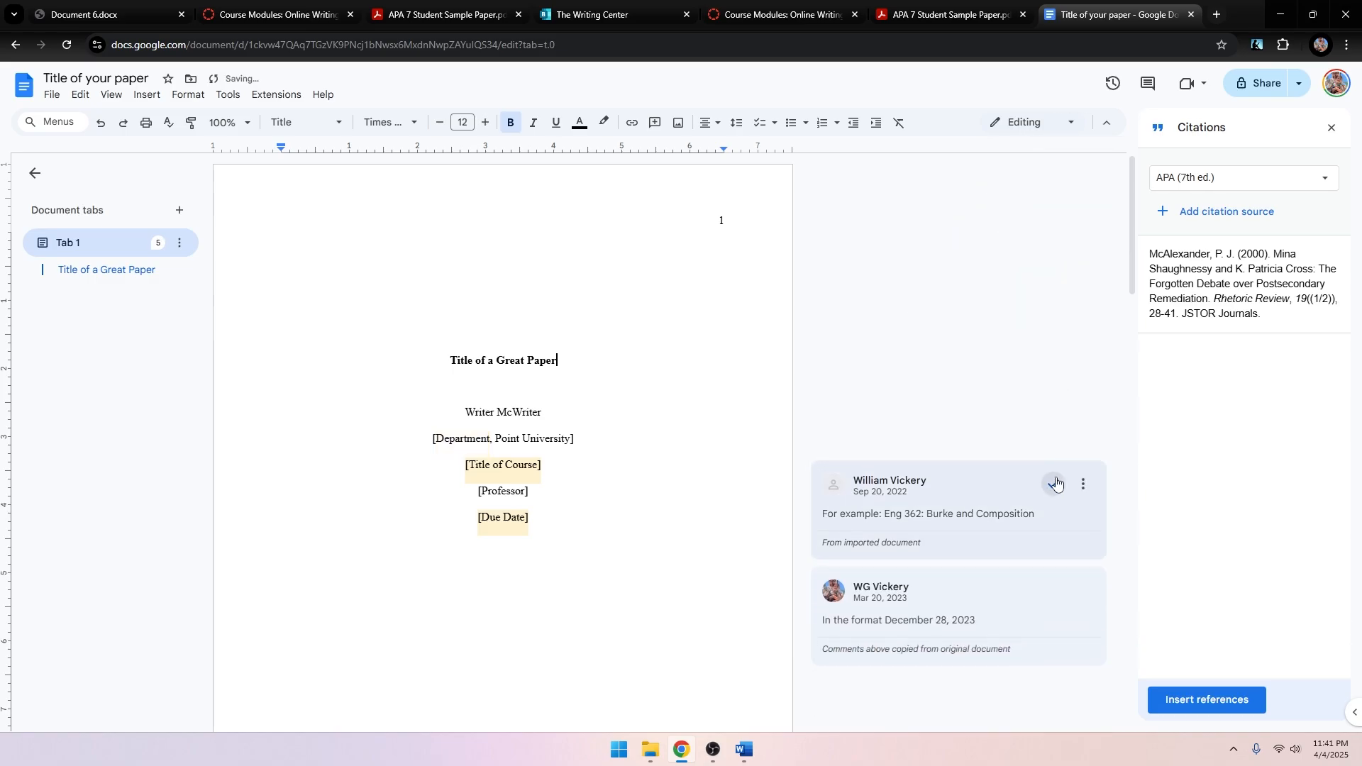
pyautogui.click(1053, 484)
pyautogui.click(1052, 535)
pyautogui.scroll(-4, 1039, 483)
pyautogui.scroll(-4, 1040, 483)
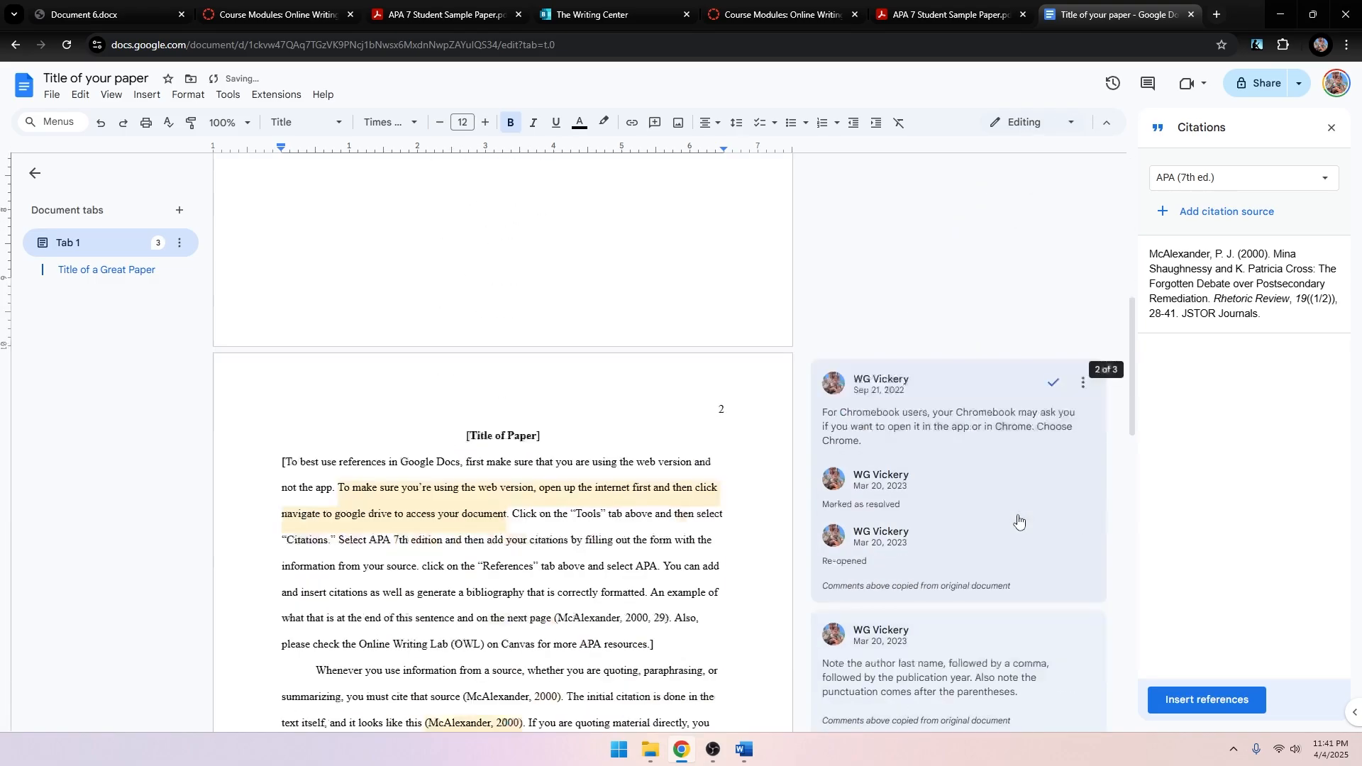
pyautogui.click(1051, 385)
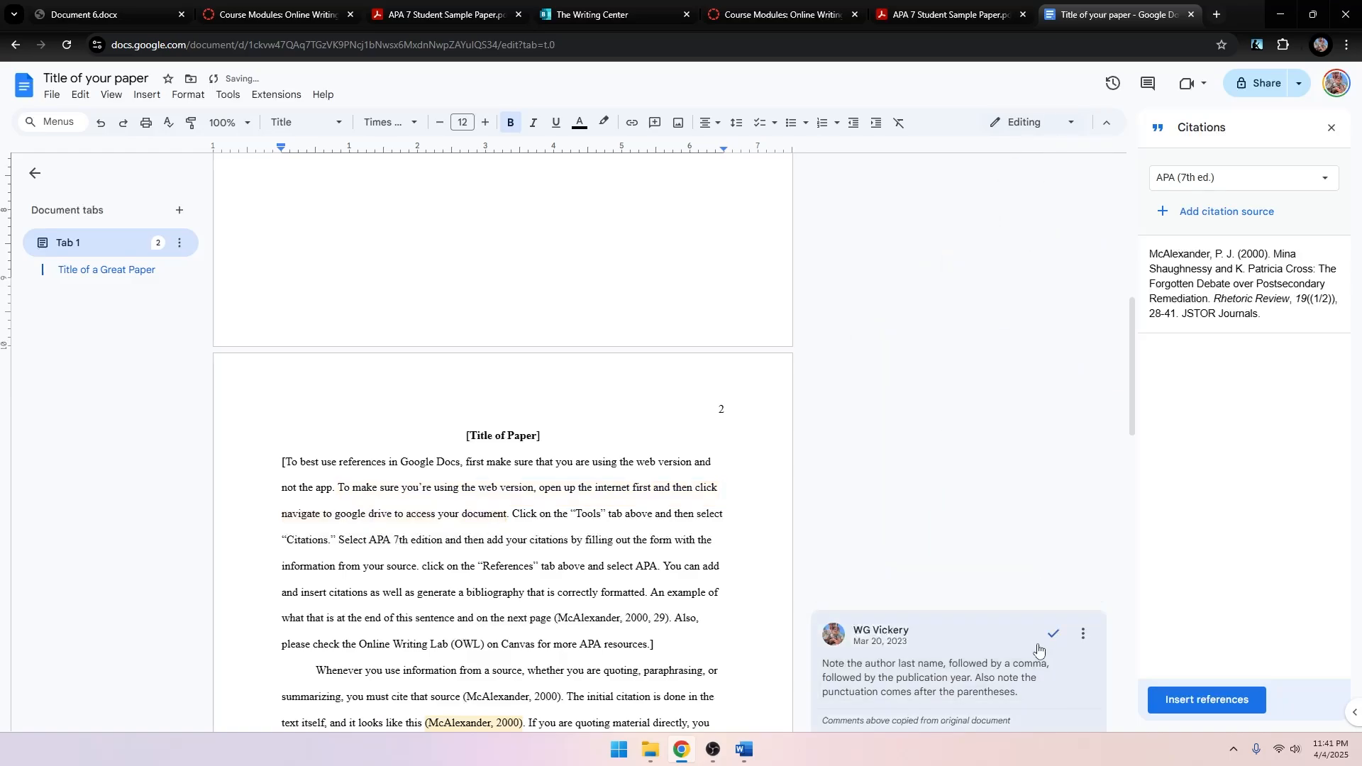
pyautogui.click(1052, 632)
pyautogui.scroll(-5, 1042, 567)
pyautogui.click(1054, 415)
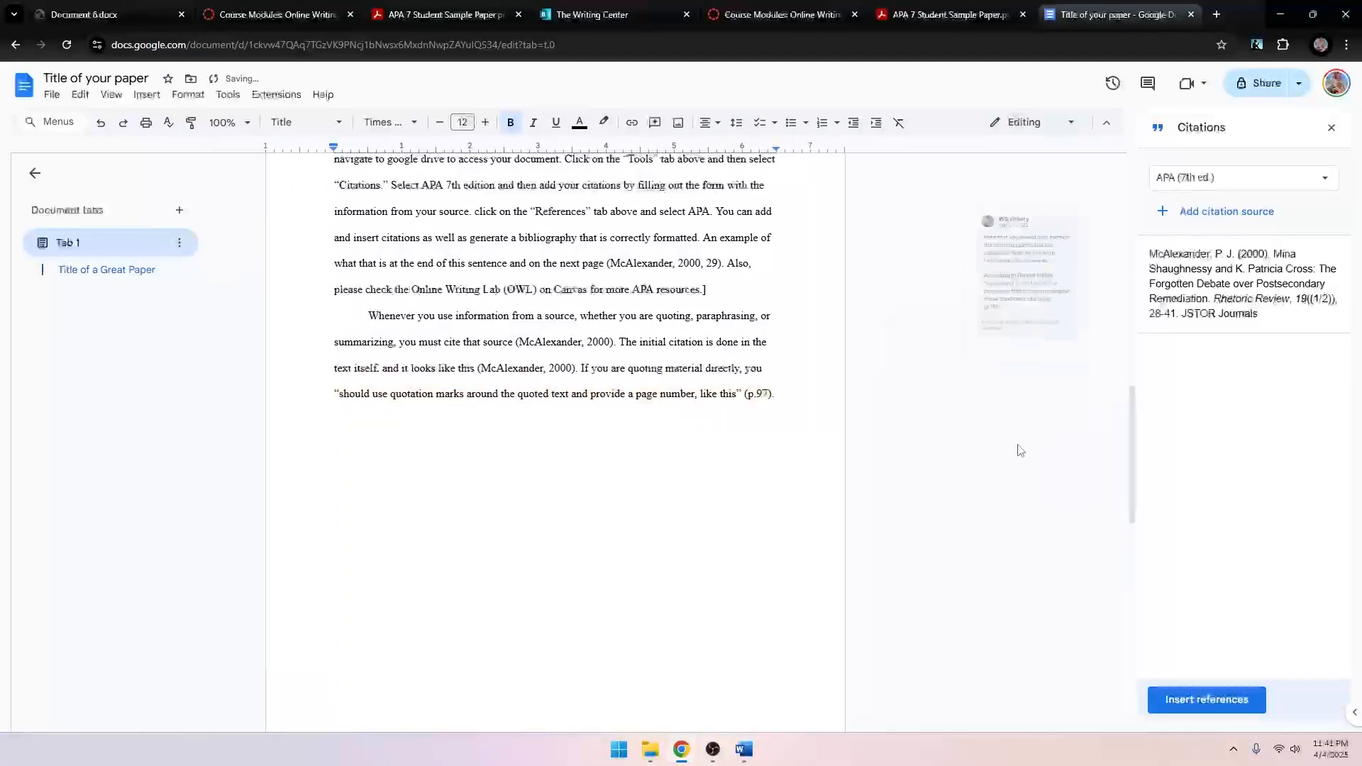
pyautogui.scroll(-6, 1020, 451)
pyautogui.scroll(6, 967, 502)
pyautogui.scroll(15, 915, 607)
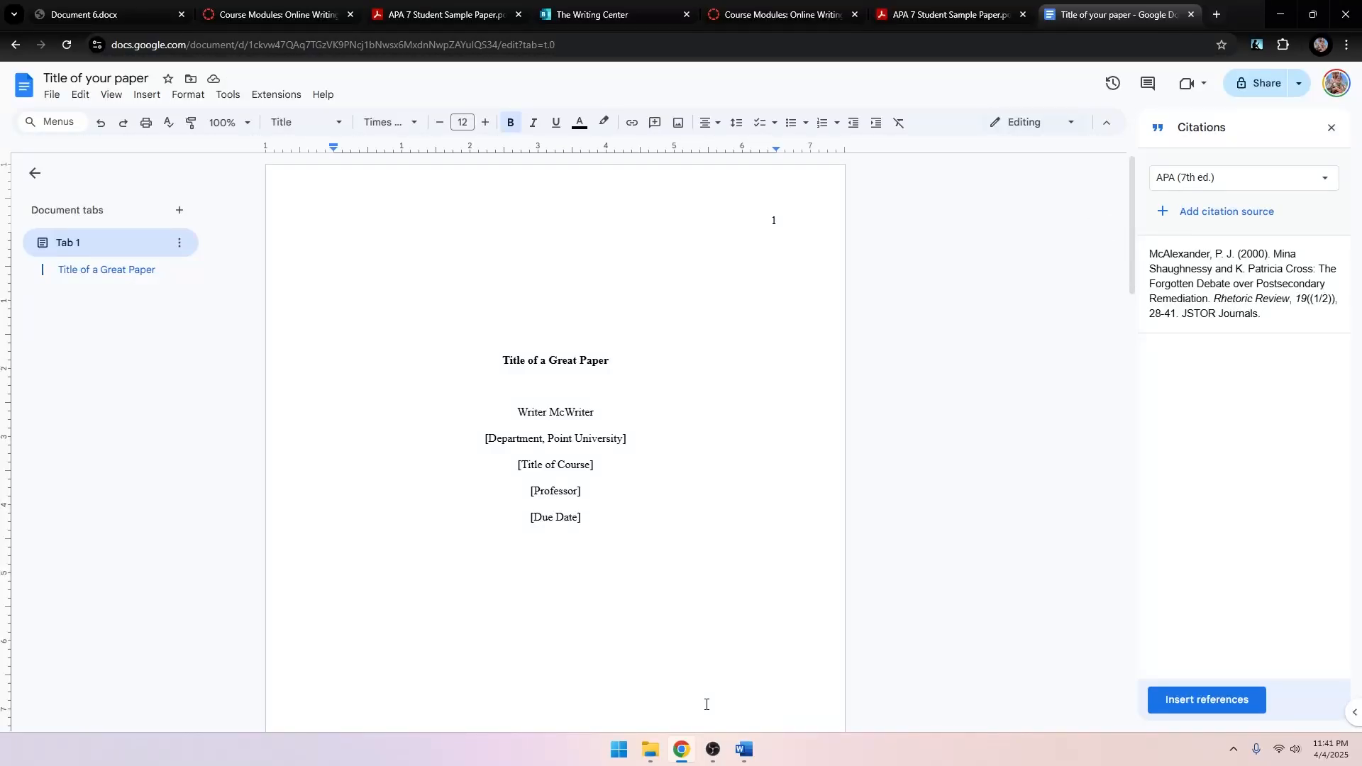
# Select and delete all of the document's contents.
pyautogui.scroll(-1, 498, 505)
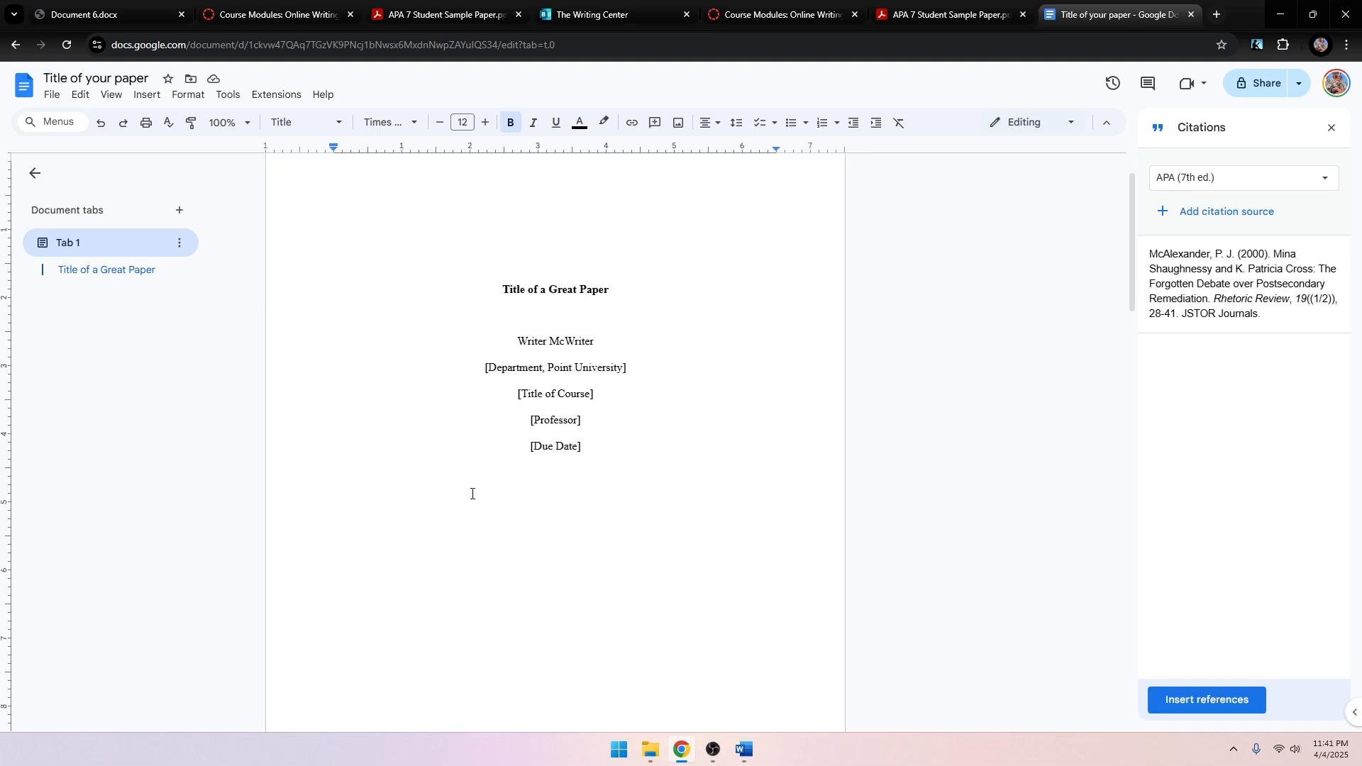
pyautogui.hotkey('ctrl', 'a')
pyautogui.press('BackSpace')
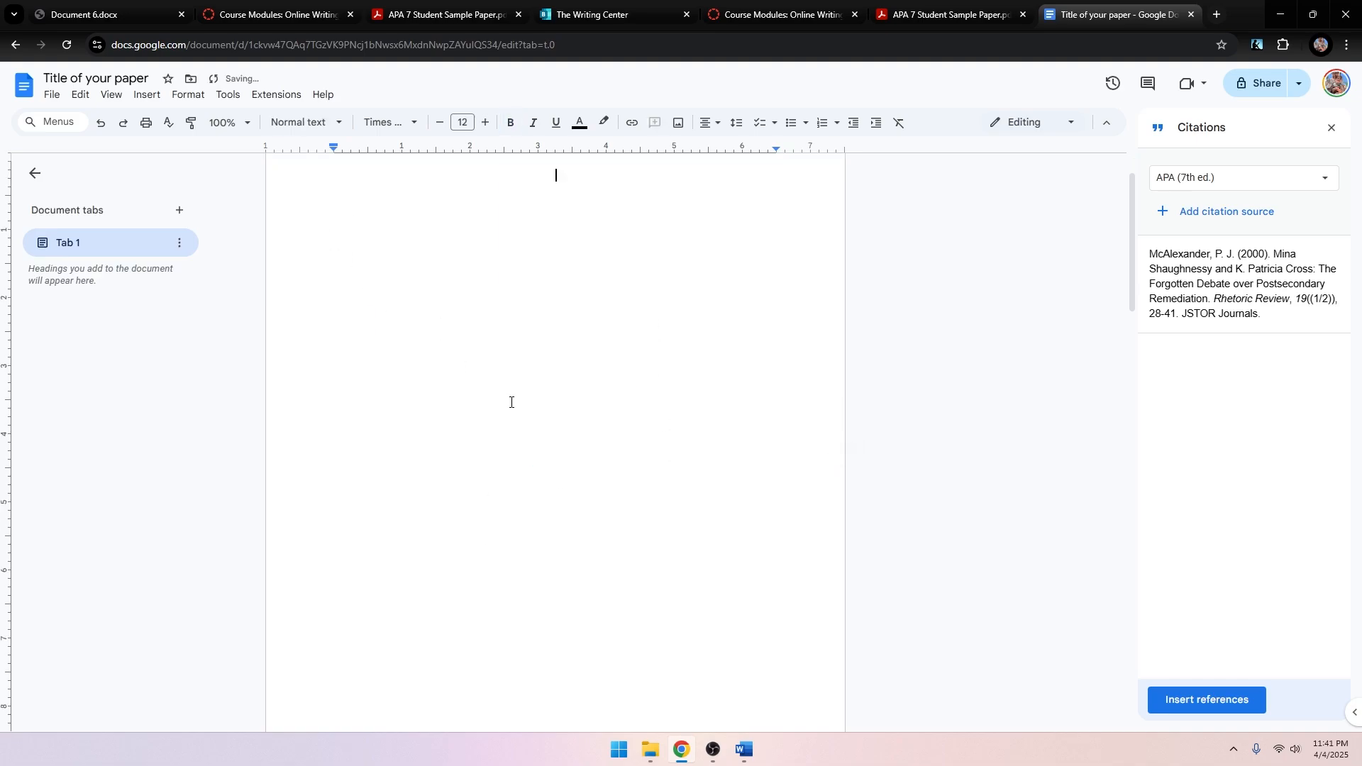
# Type the author's e-mail address on the first line, fixing stray characters along the way.
pyautogui.moveTo(616, 180); pyautogui.dragTo(352, 156)
pyautogui.scroll(1, 650, 353)
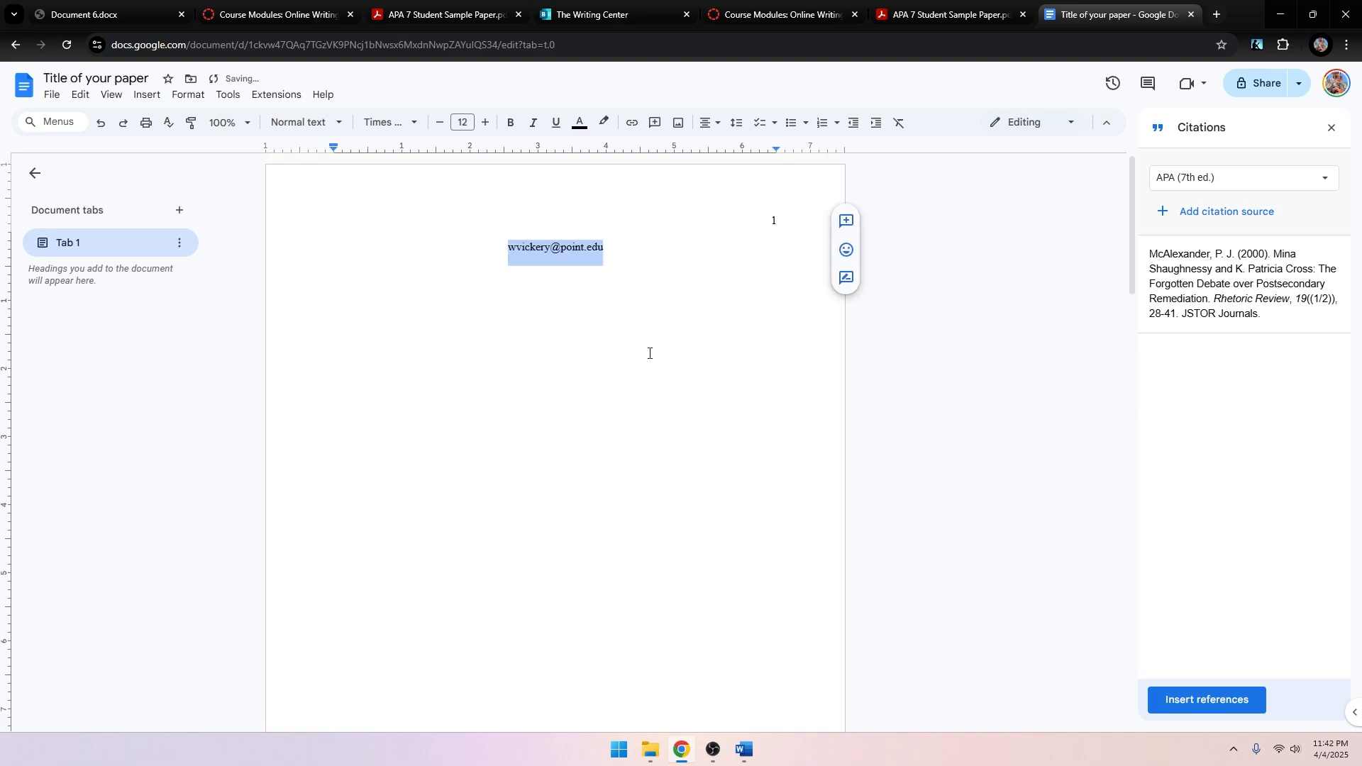
pyautogui.click(668, 277)
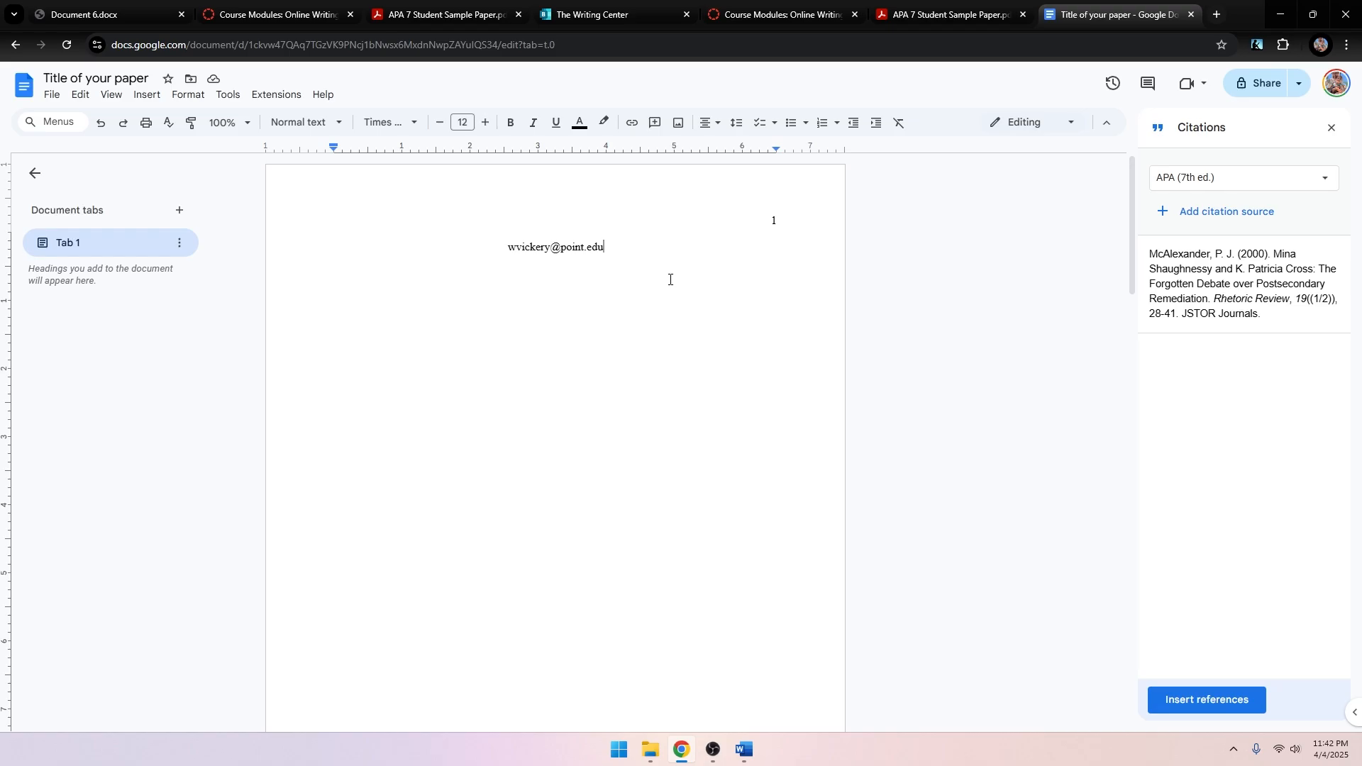
pyautogui.click(618, 15)
pyautogui.click(228, 9)
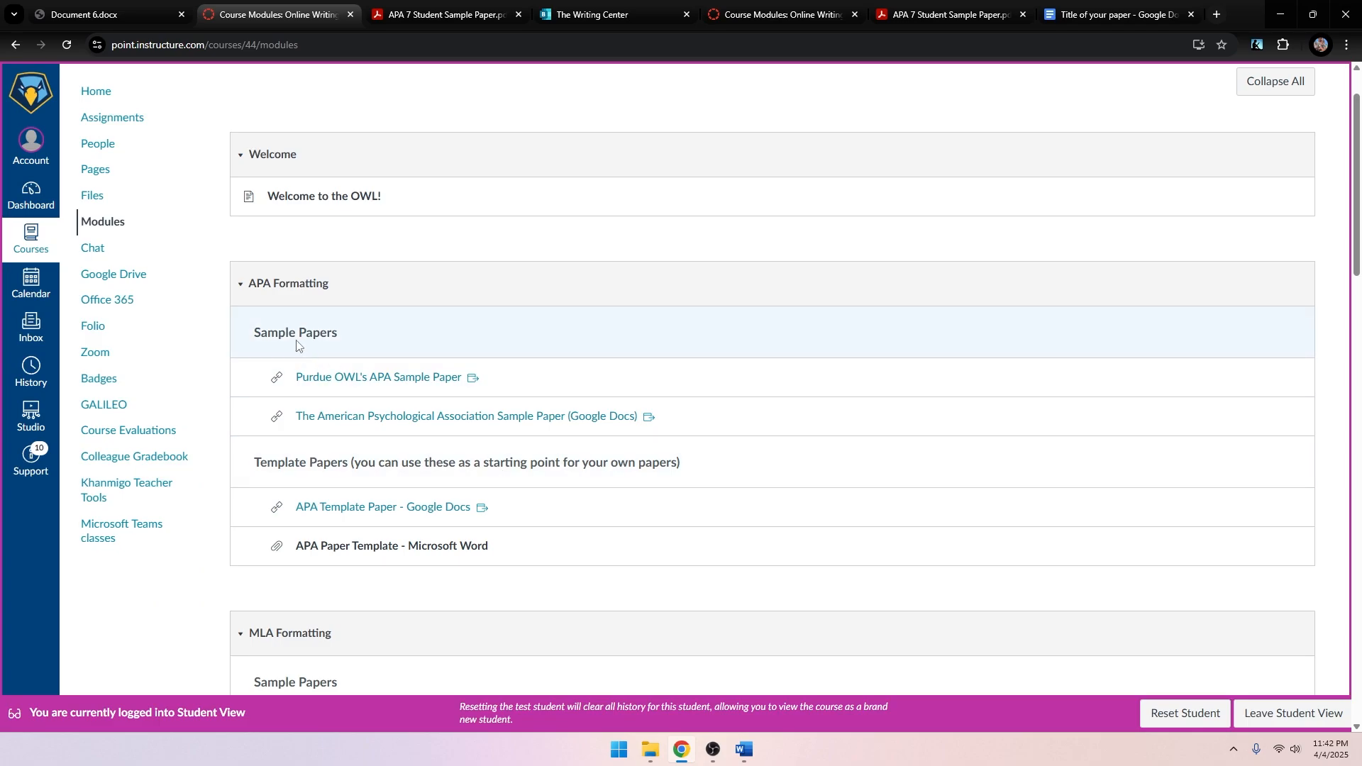
pyautogui.click(96, 102)
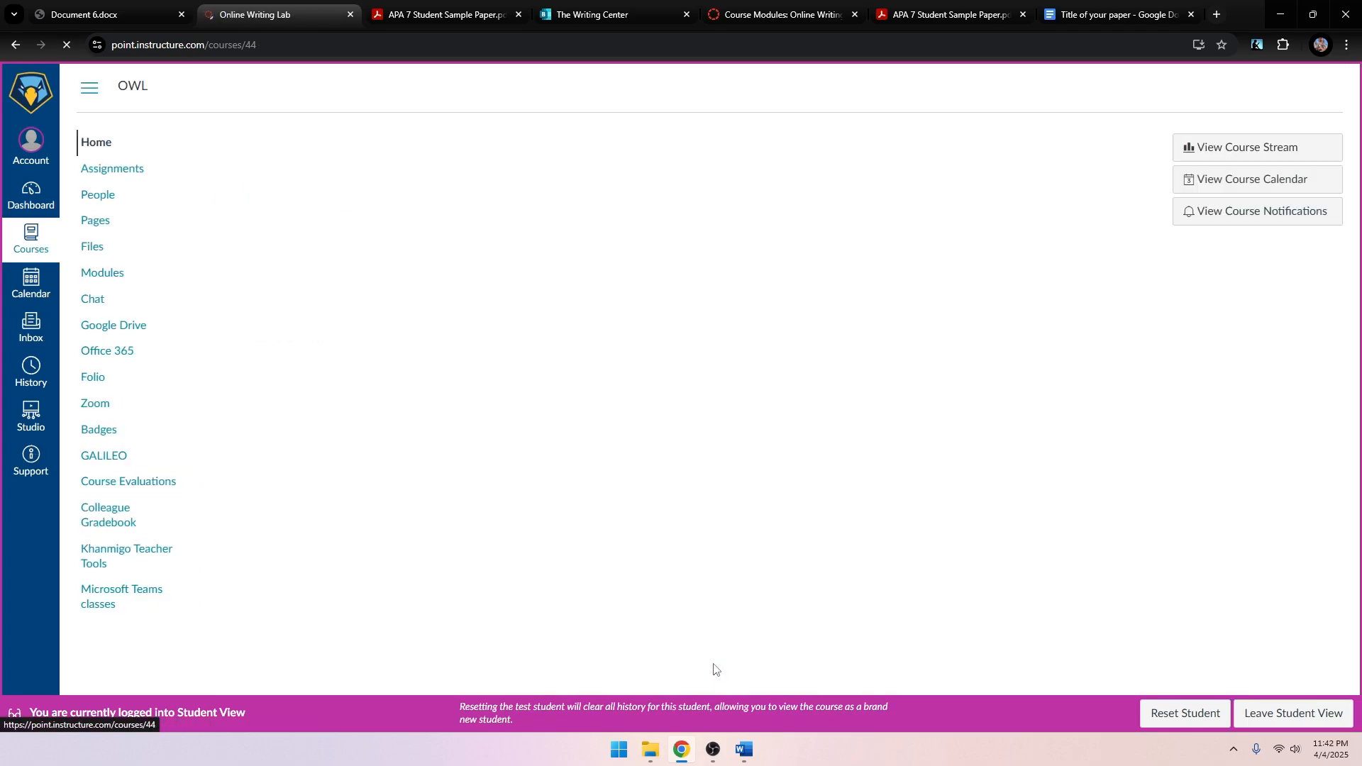
pyautogui.scroll(-1, 764, 658)
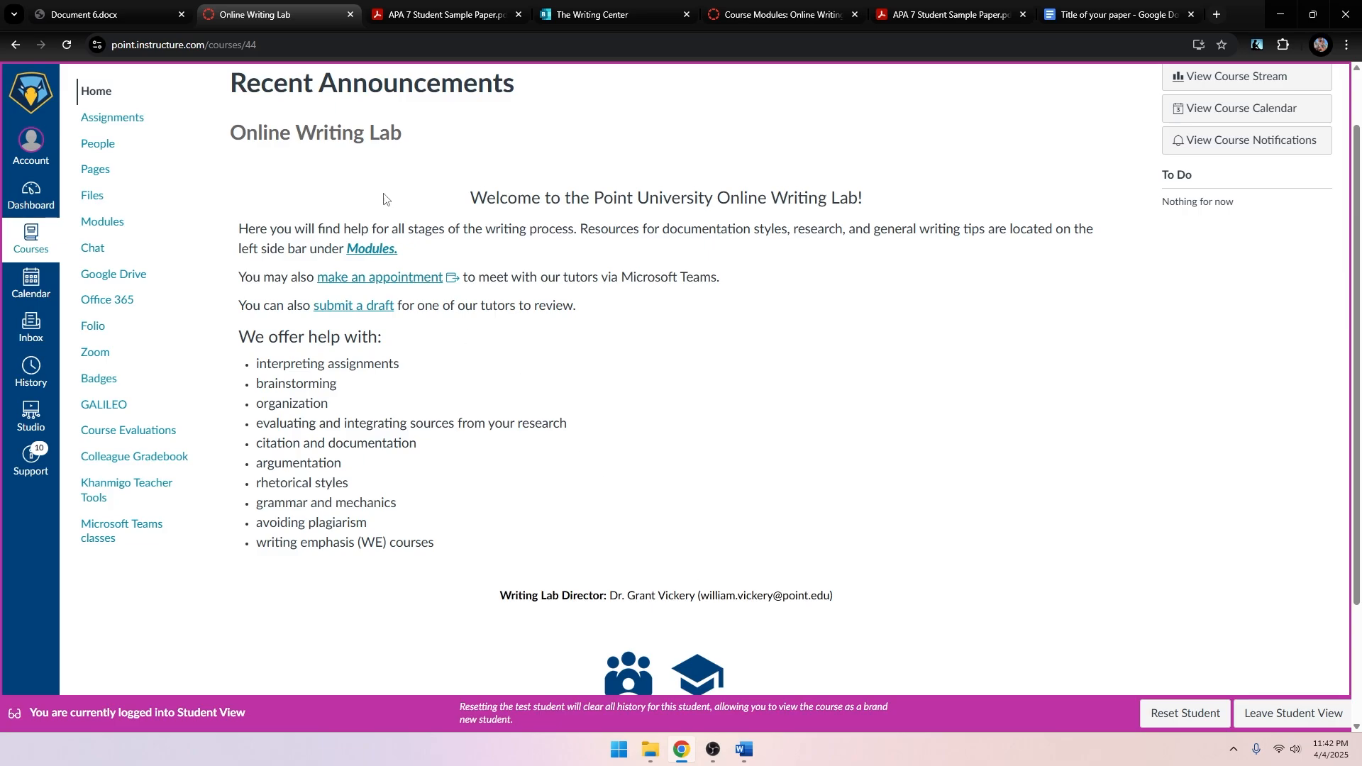
pyautogui.click(419, 10)
pyautogui.click(589, 9)
pyautogui.click(746, 3)
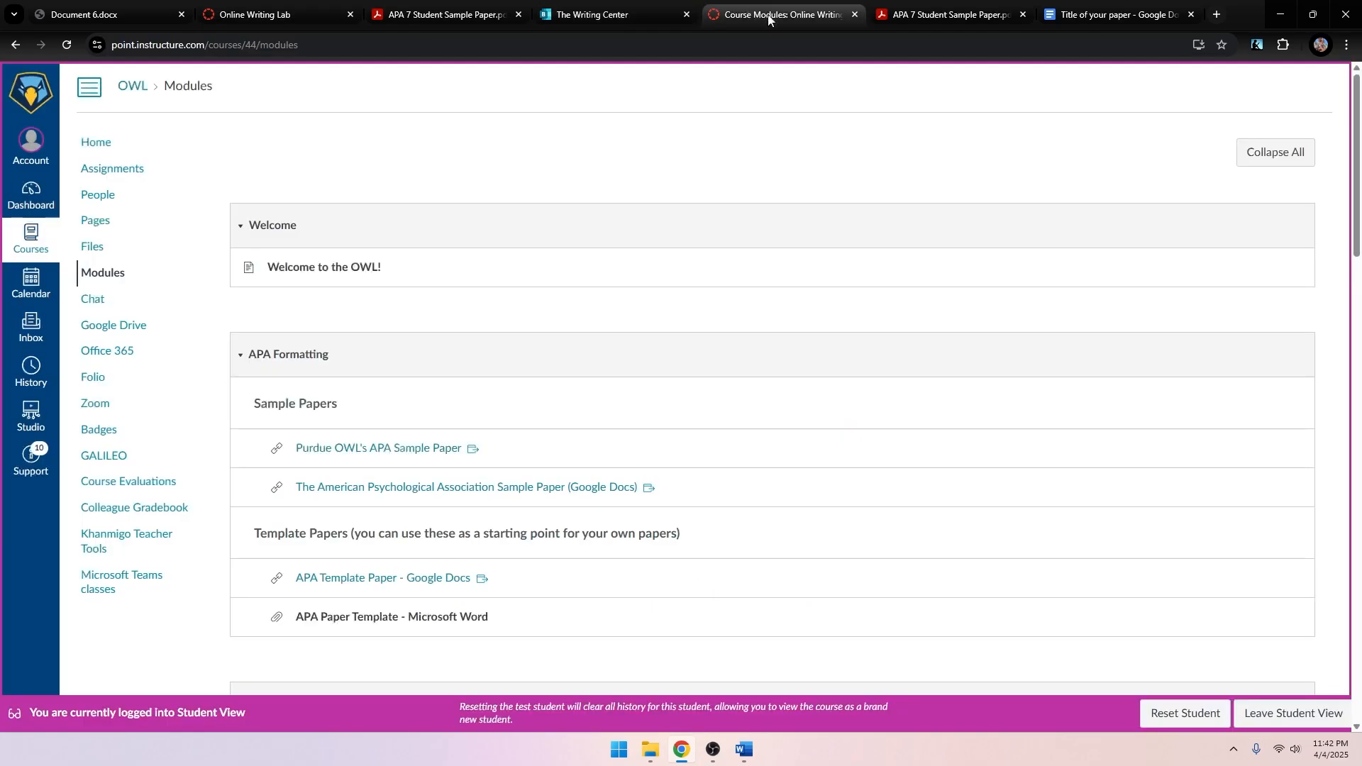
pyautogui.click(919, 14)
pyautogui.click(1071, 10)
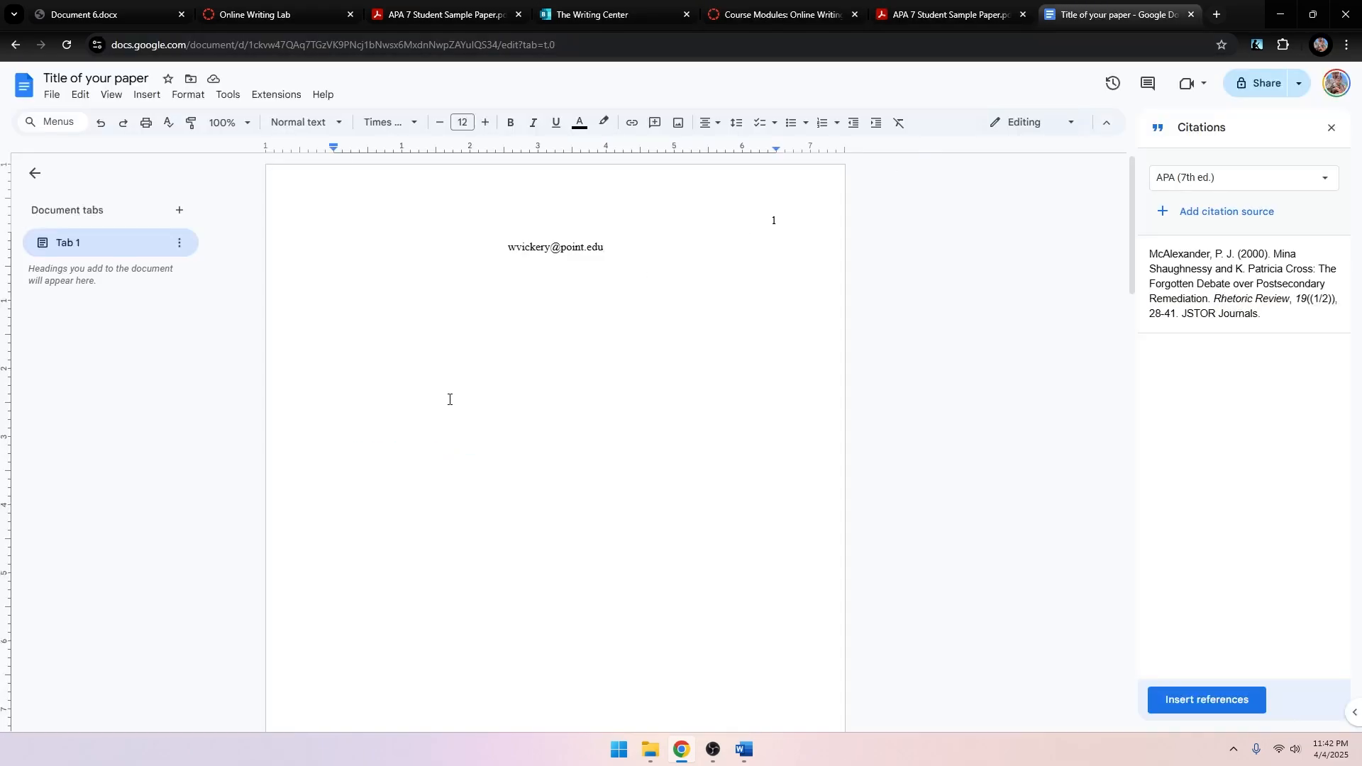